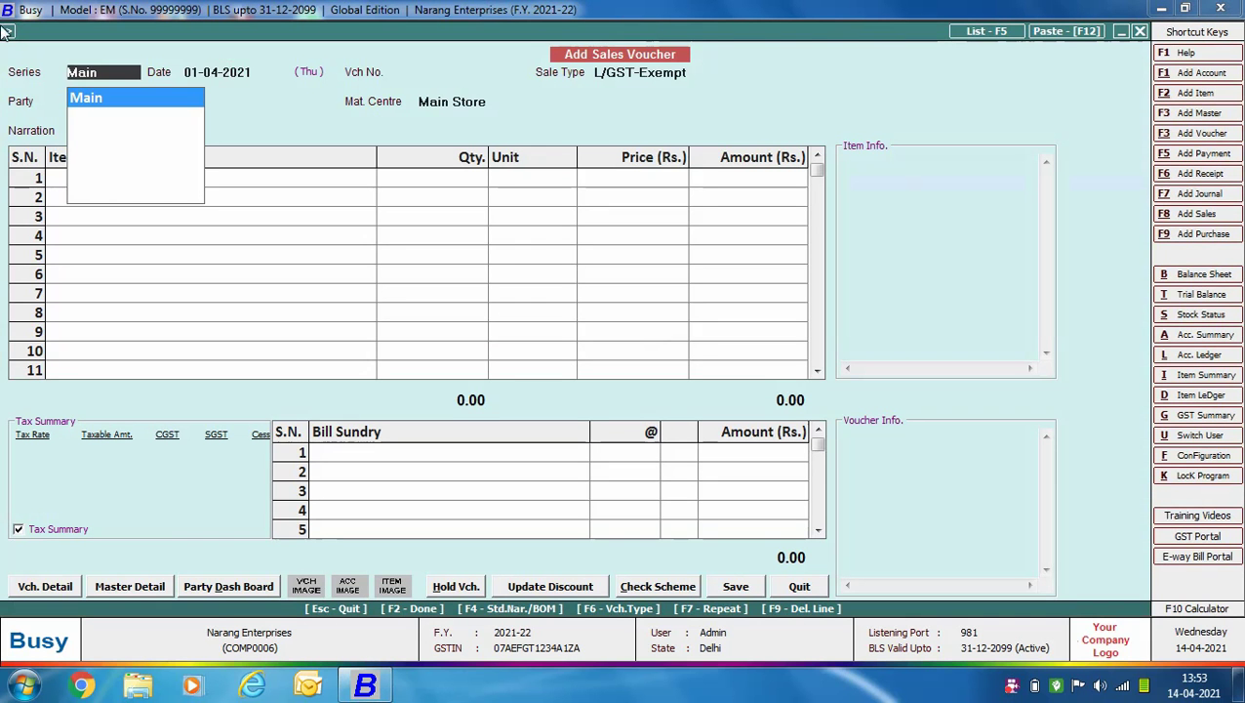
Keep the Main series and date 01-04-2021, and choose sale type L/GST-18% with party Aman Traders.
{"action": "key", "text": "Return"}
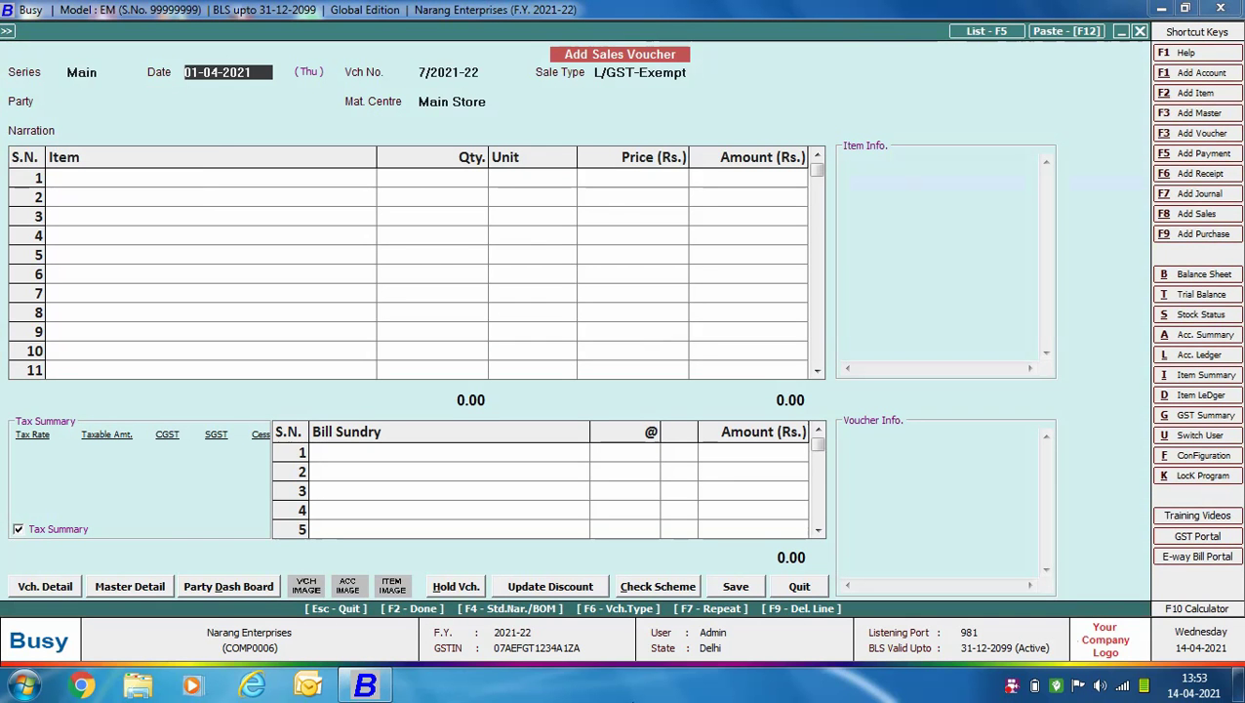
{"action": "key", "text": "Return"}
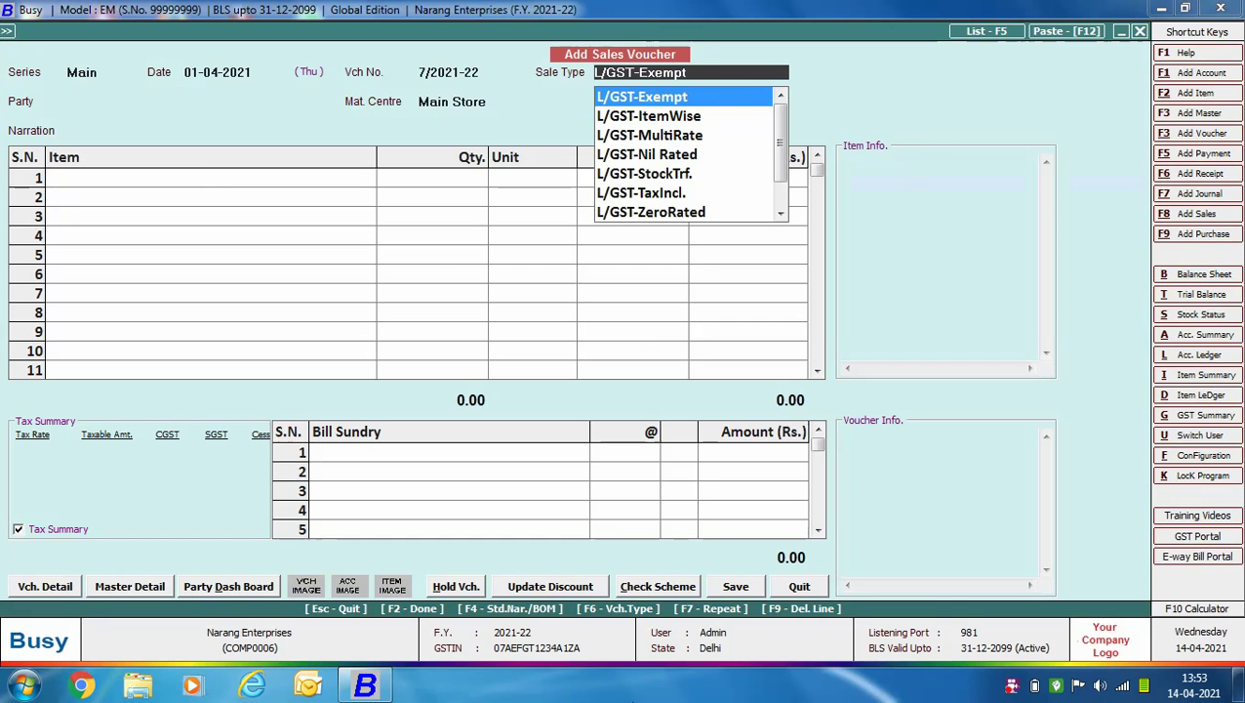
{"action": "type", "text": "L"}
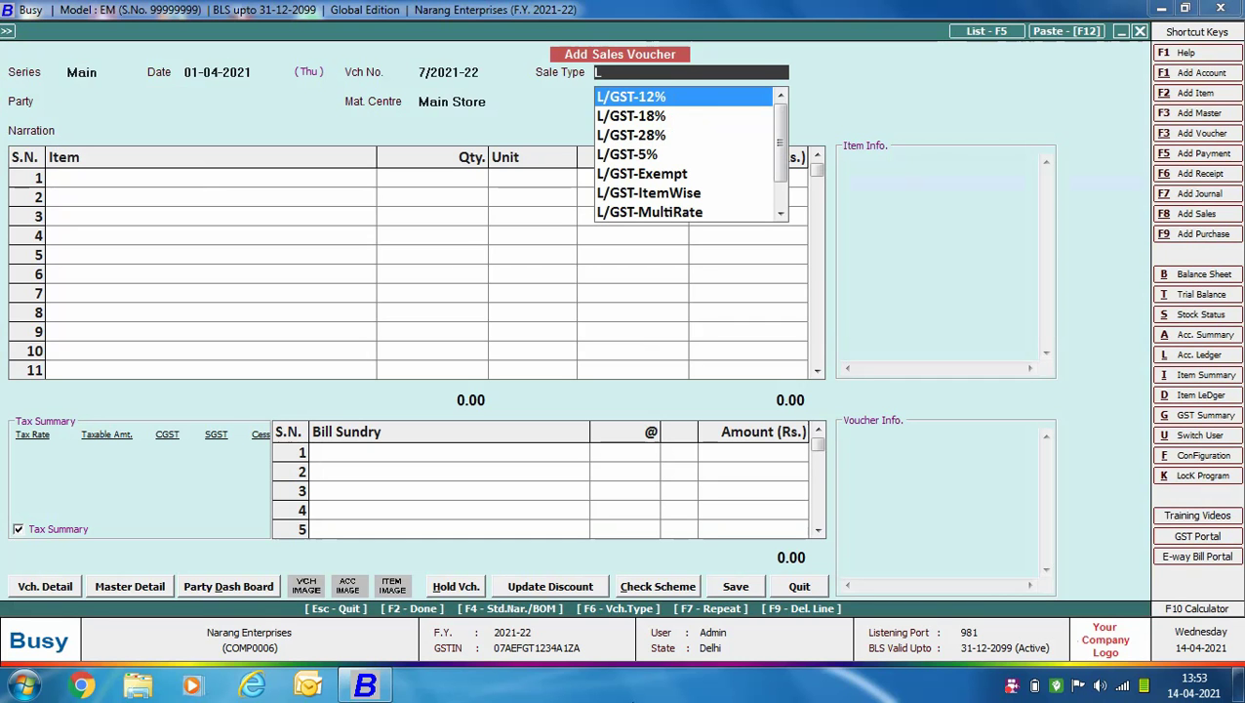
{"action": "key", "text": "Down"}
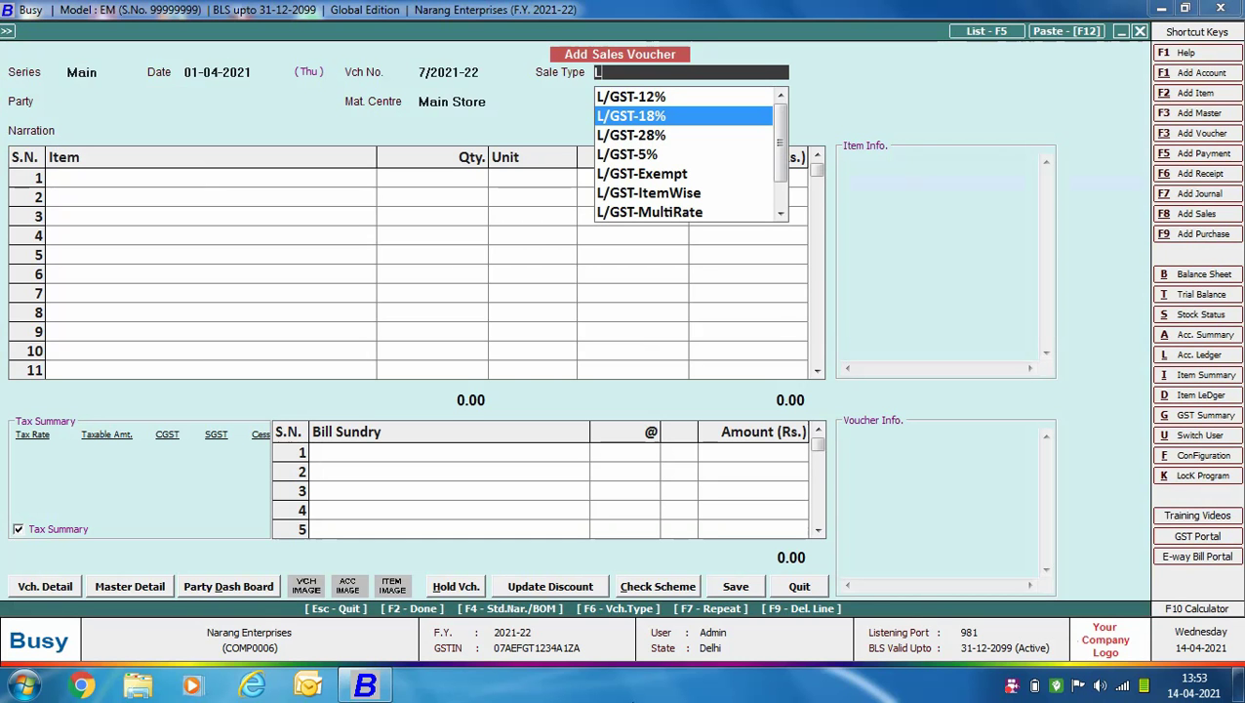
{"action": "key", "text": "Return"}
{"action": "type", "text": "AMA"}
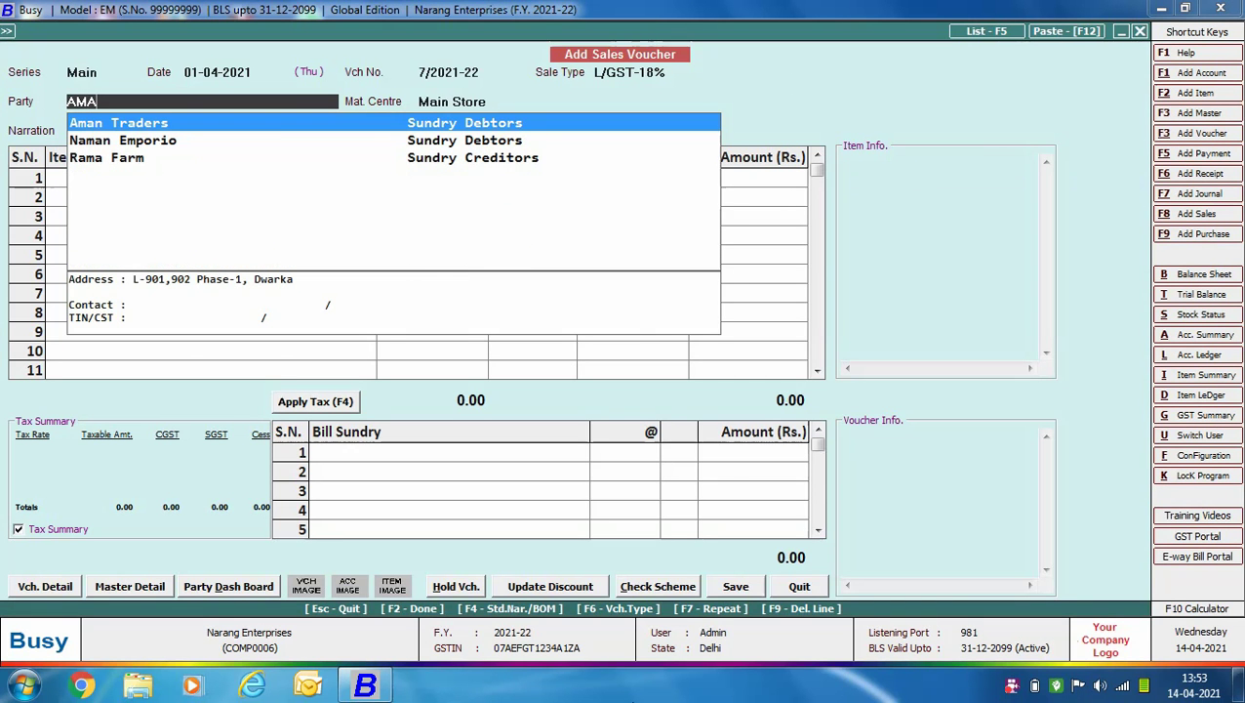
{"action": "key", "text": "Return"}
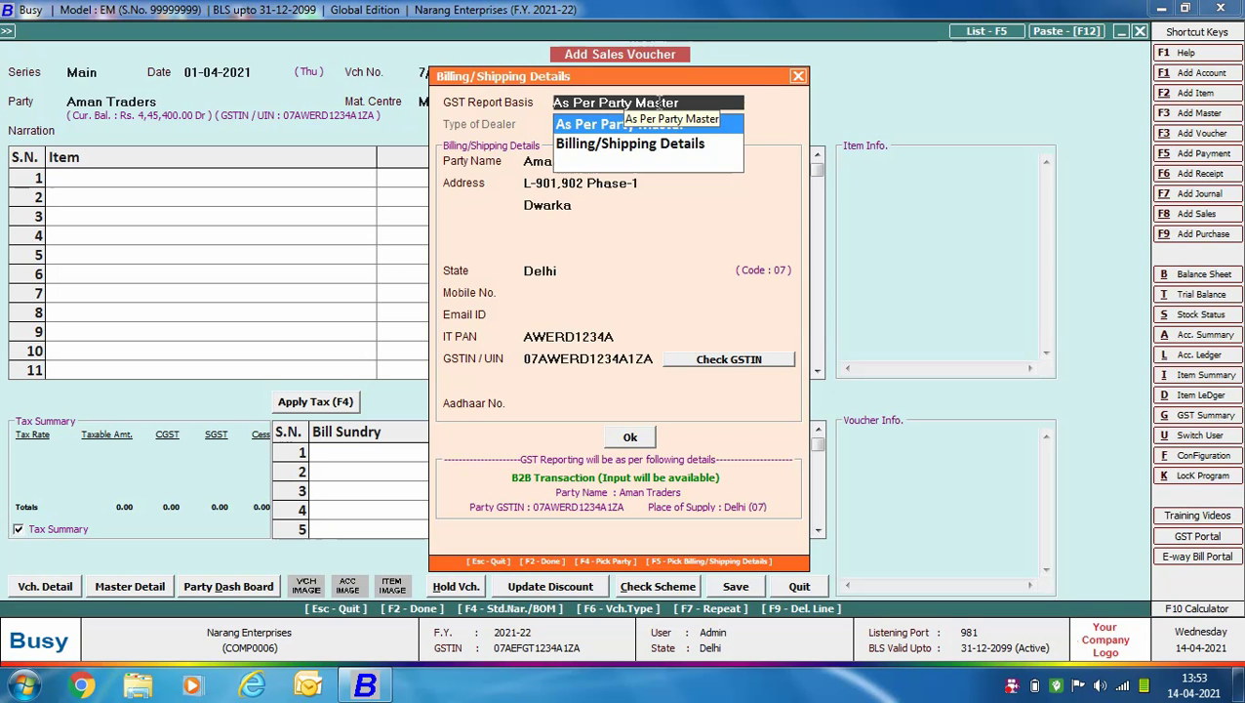
Confirm the billing details and bill 5 Samsung LED 40" Inch at 32,000 with 9% CGST/SGST.
{"action": "key", "text": "Return"}
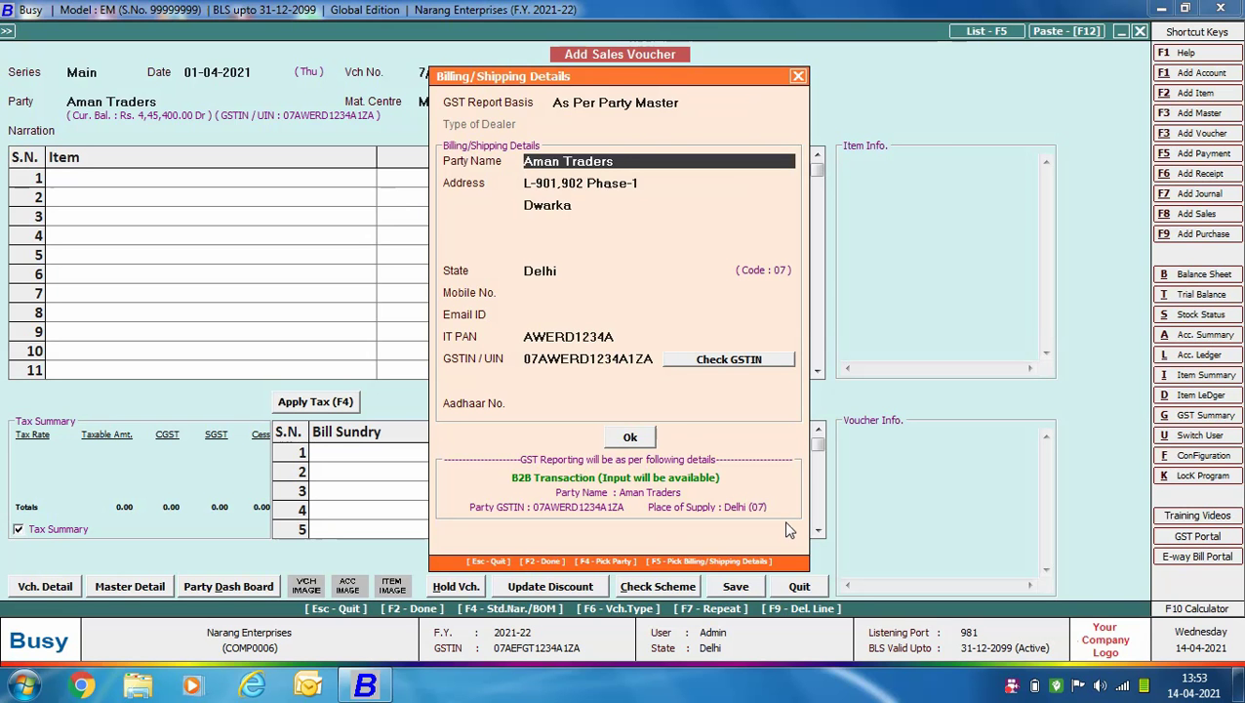
{"action": "left_click", "coordinate": [629, 439]}
{"action": "key", "text": "Return"}
{"action": "type", "text": "sa"}
{"action": "key", "text": "Return"}
{"action": "type", "text": "5"}
{"action": "key", "text": "Return"}
{"action": "type", "text": "32000"}
{"action": "key", "text": "Return"}
{"action": "key", "text": "Return"}
{"action": "key", "text": "Return"}
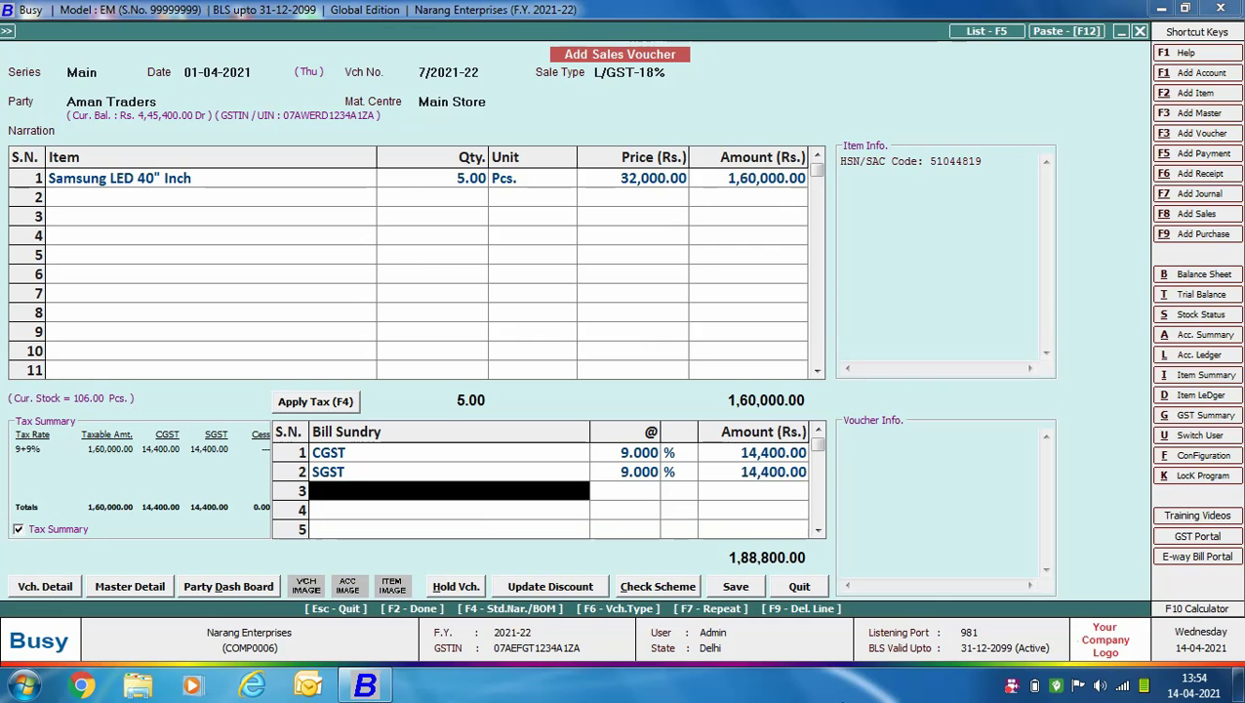
{"action": "key", "text": "Return"}
{"action": "key", "text": "Return"}
{"action": "key", "text": "Return"}
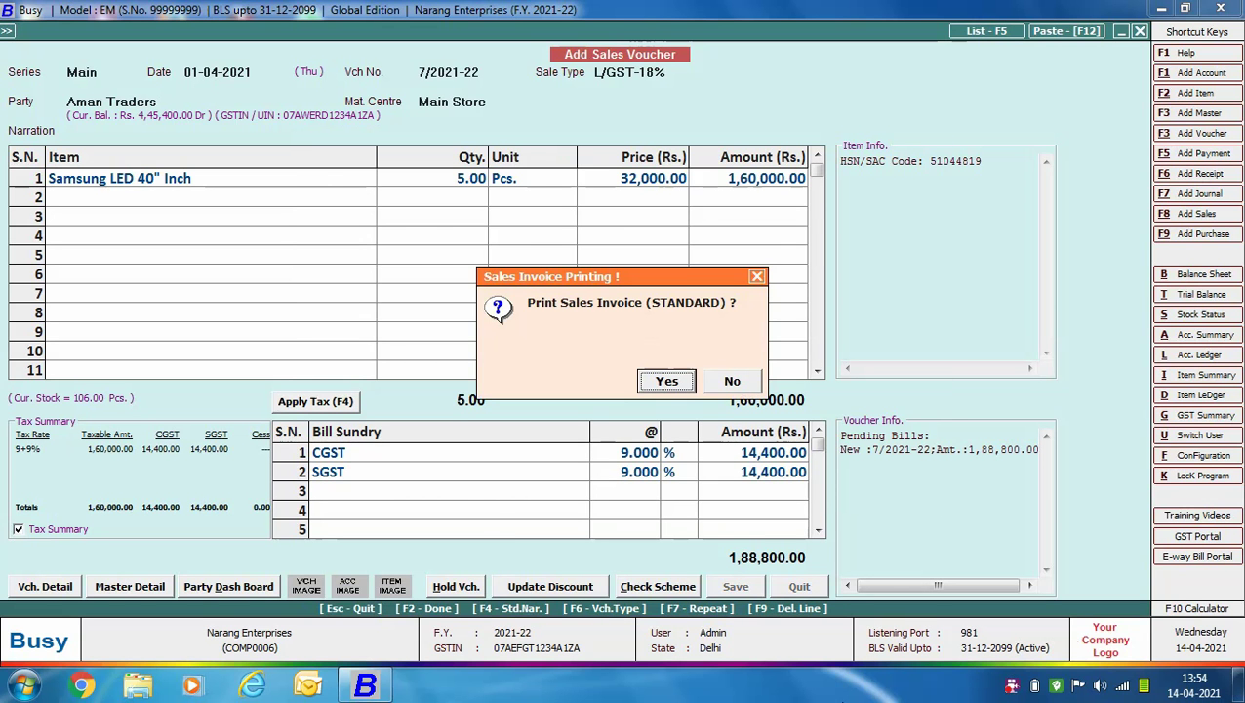
Preview tax invoice 7/2021-22 for 1,88,800, scroll through it, and close the preview.
{"action": "key", "text": "Return"}
{"action": "key", "text": "Return"}
{"action": "left_click", "coordinate": [186, 173]}
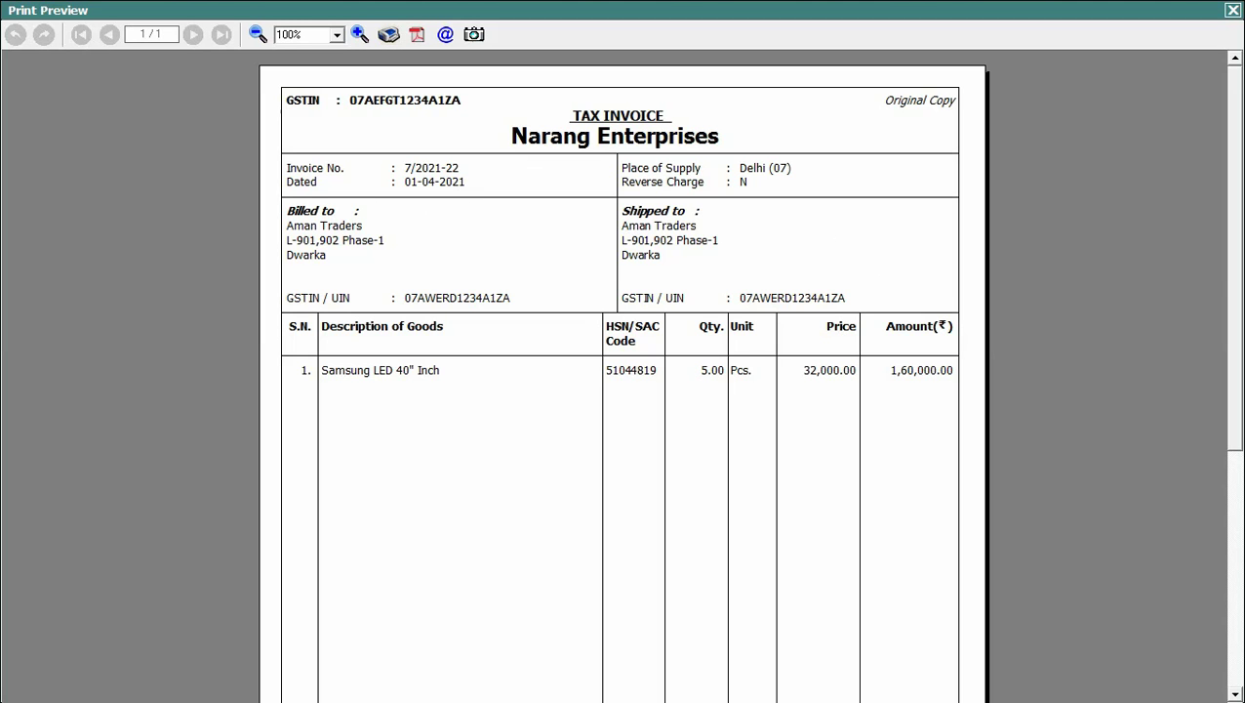
{"action": "left_click_drag", "start_coordinate": [1231, 261], "coordinate": [1242, 507]}
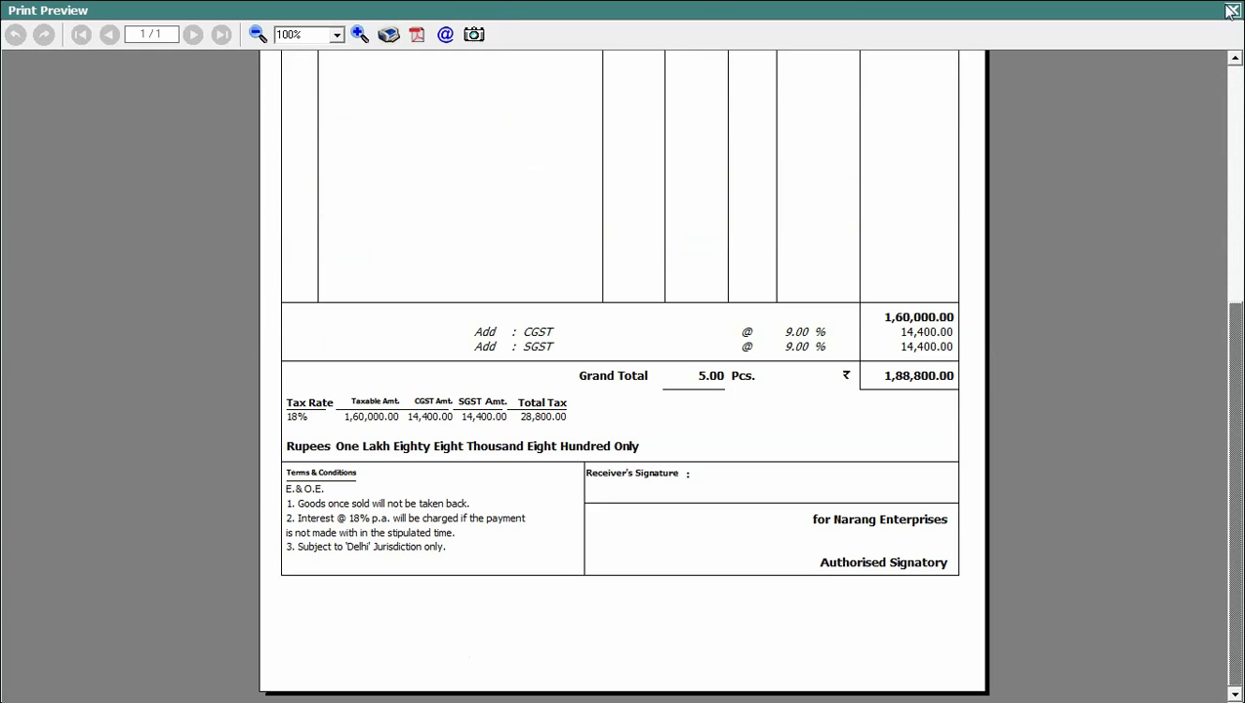
{"action": "left_click", "coordinate": [1232, 10]}
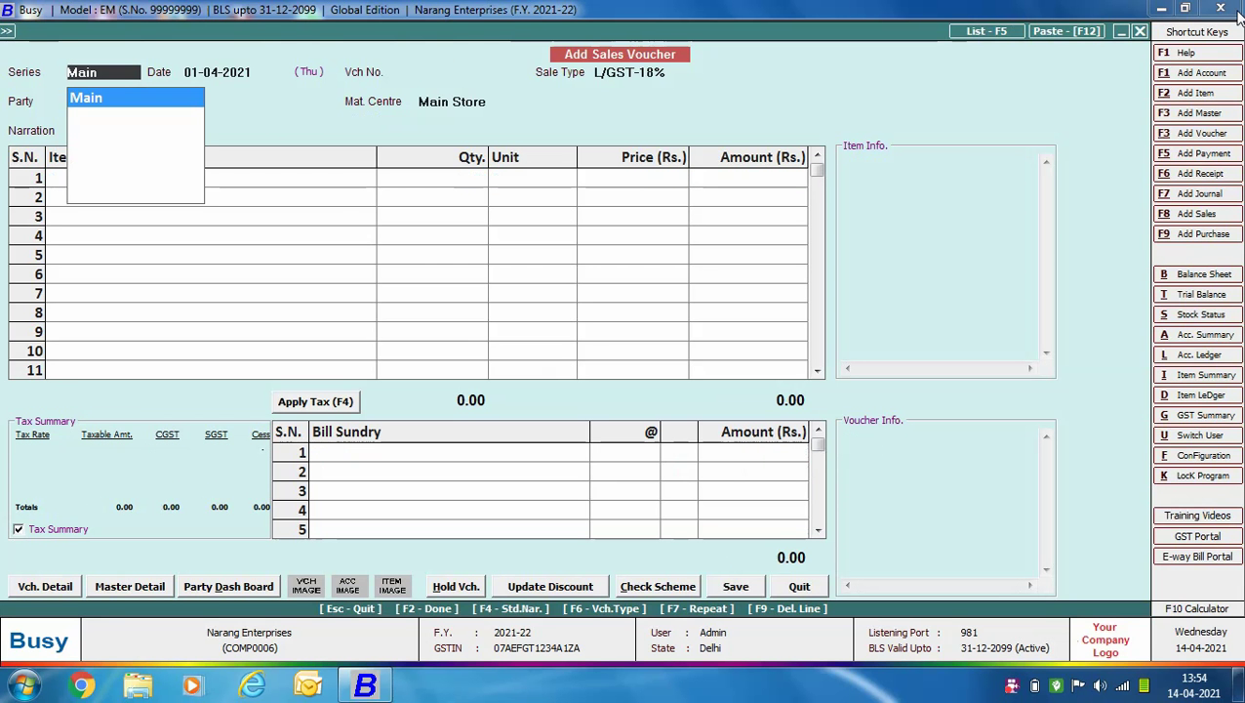
Start voucher 8/2021-22 on the Main series with sale type I/GST-18% and party Navjyot Industries.
{"action": "key", "text": "Return"}
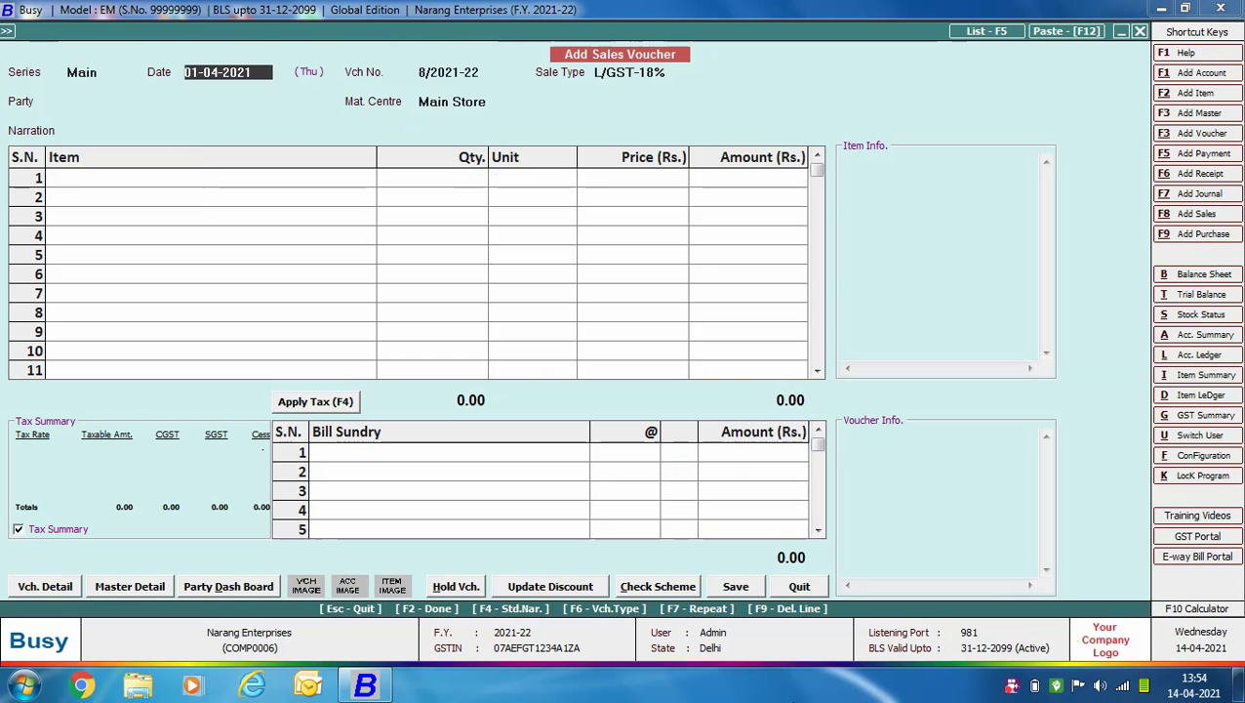
{"action": "key", "text": "Return"}
{"action": "type", "text": "I"}
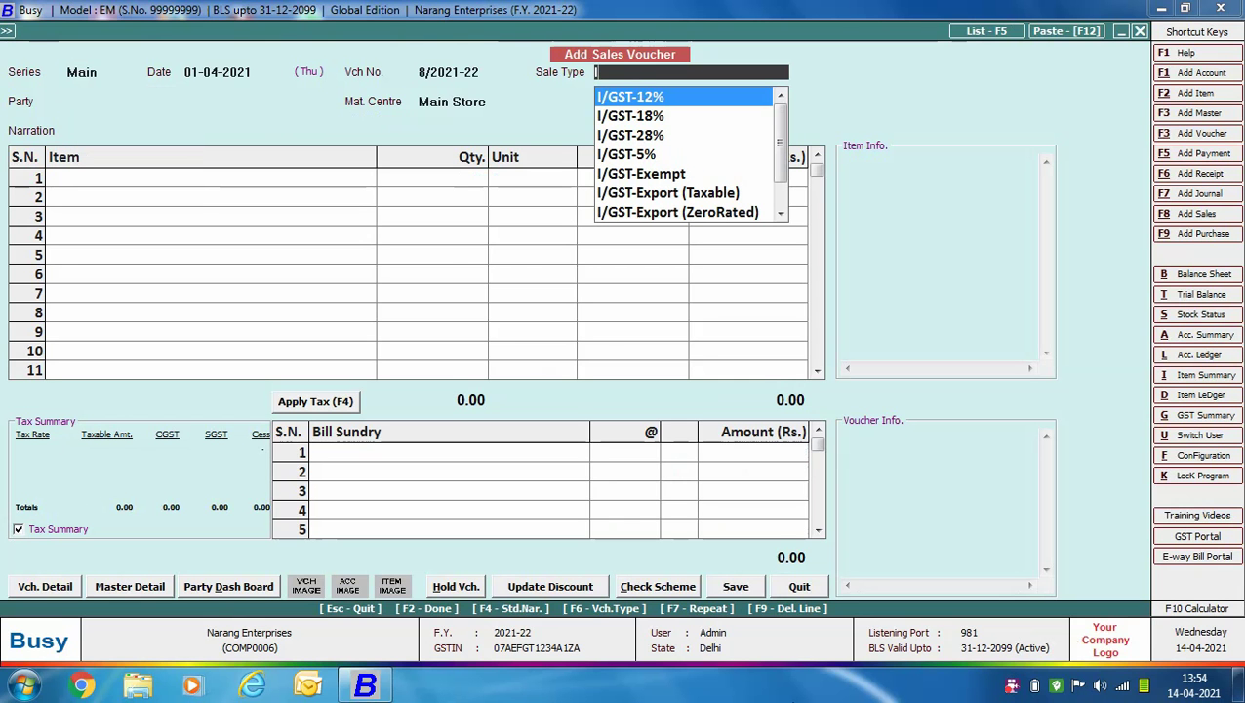
{"action": "left_click", "coordinate": [630, 115]}
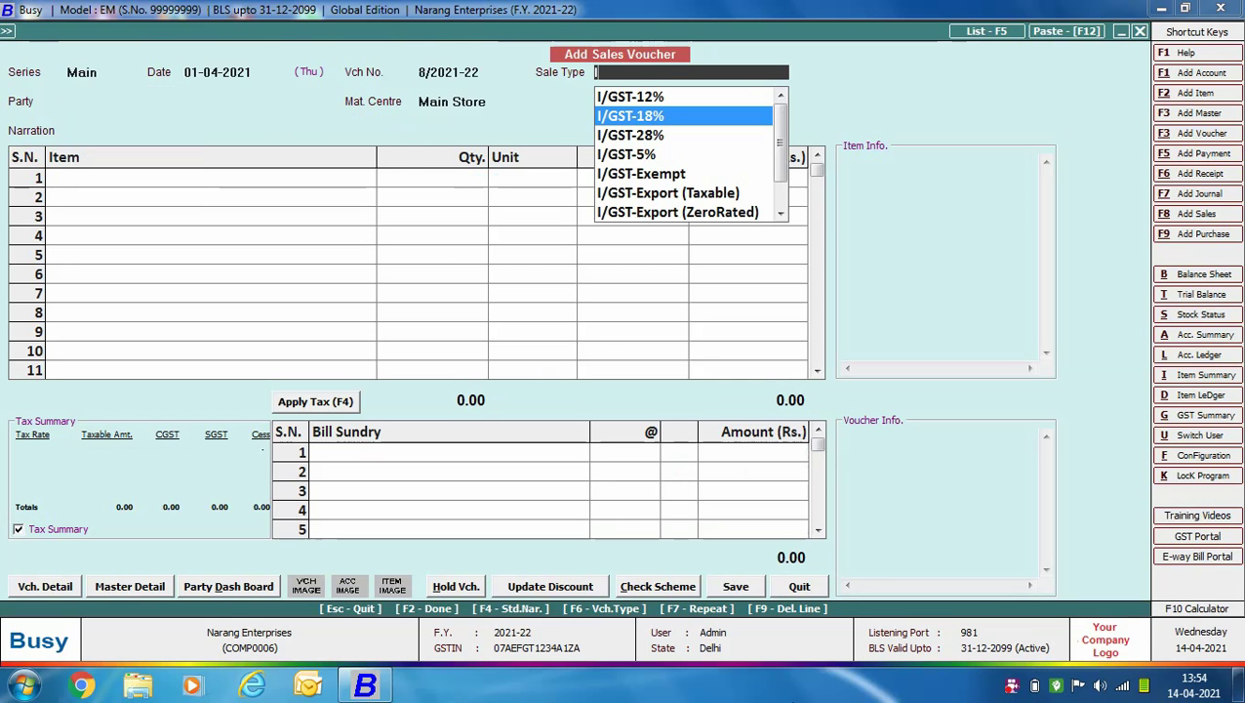
{"action": "key", "text": "Return"}
{"action": "type", "text": "NA"}
{"action": "key", "text": "Down"}
{"action": "key", "text": "Down"}
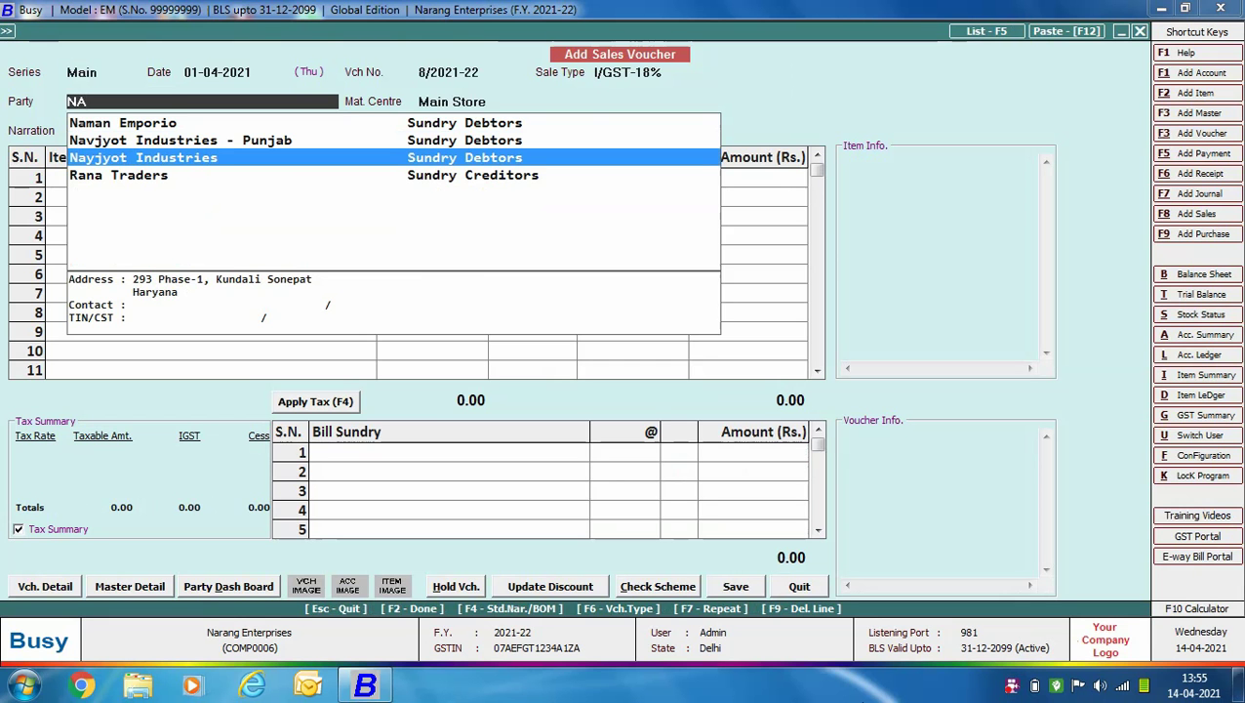
{"action": "key", "text": "Return"}
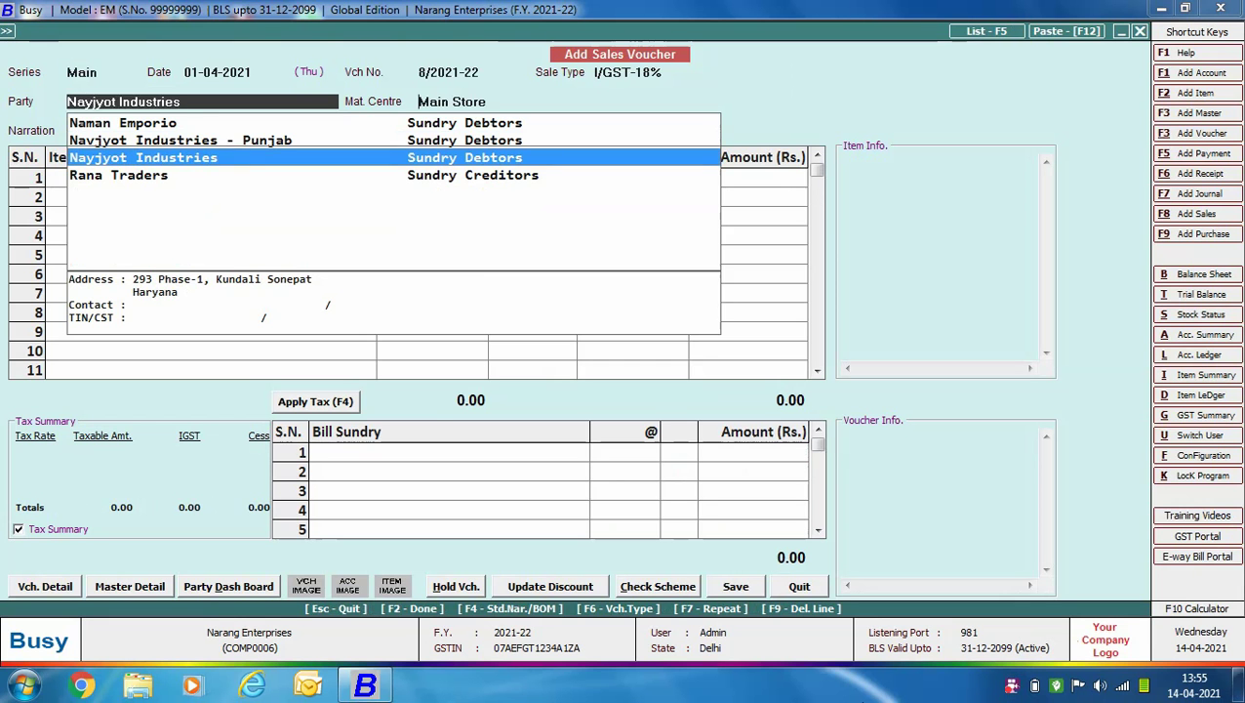
{"action": "key", "text": "Return"}
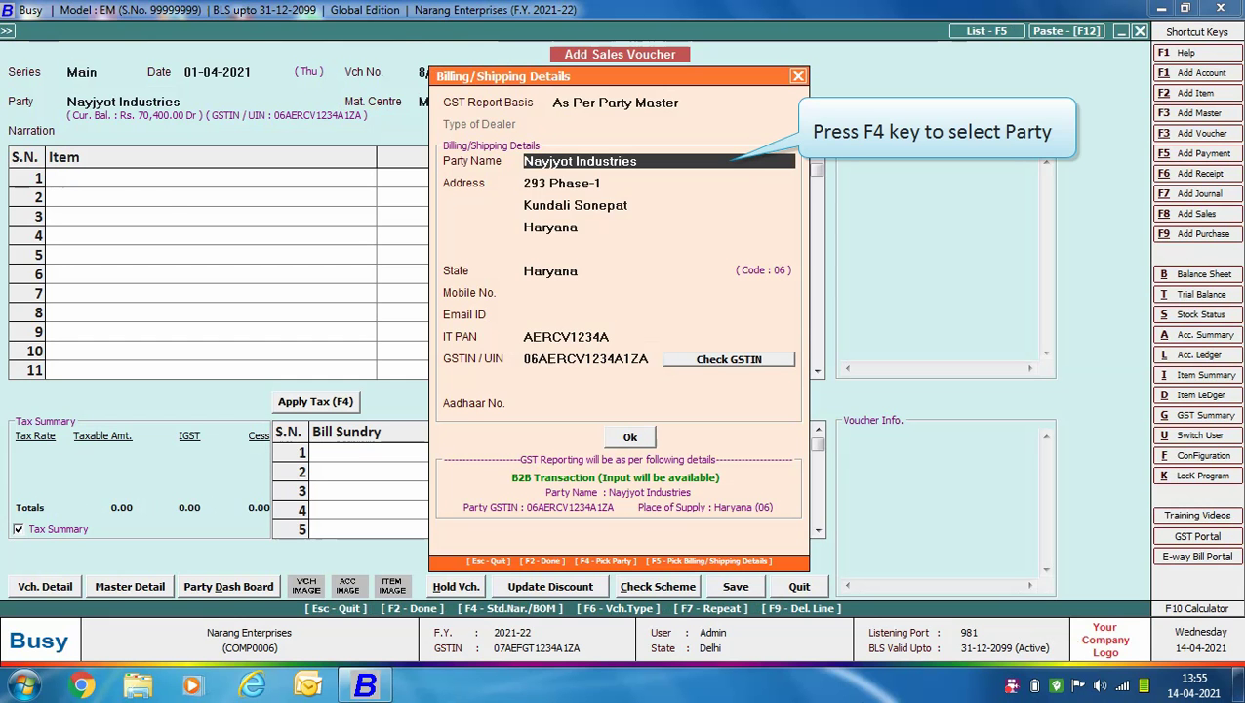
Set Navjyot Industries - Punjab as the shipping party and confirm the billing/shipping details.
{"action": "key", "text": "F4"}
{"action": "type", "text": "na"}
{"action": "key", "text": "Down"}
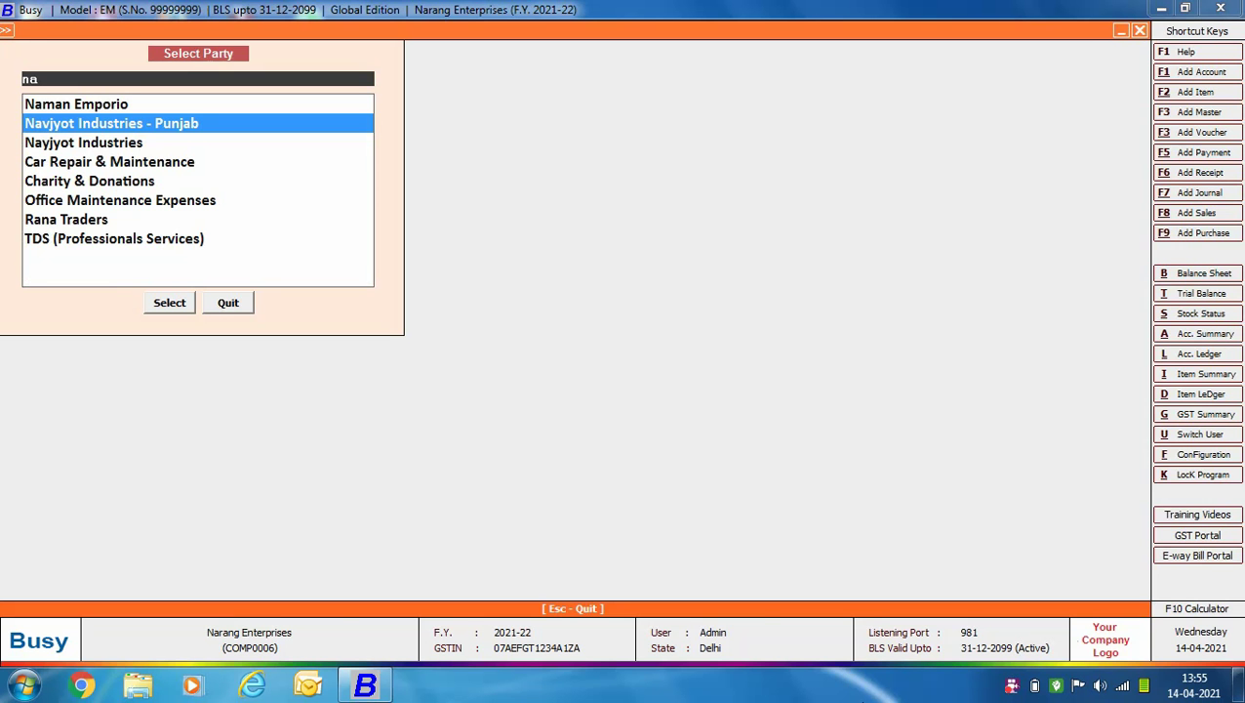
{"action": "key", "text": "Return"}
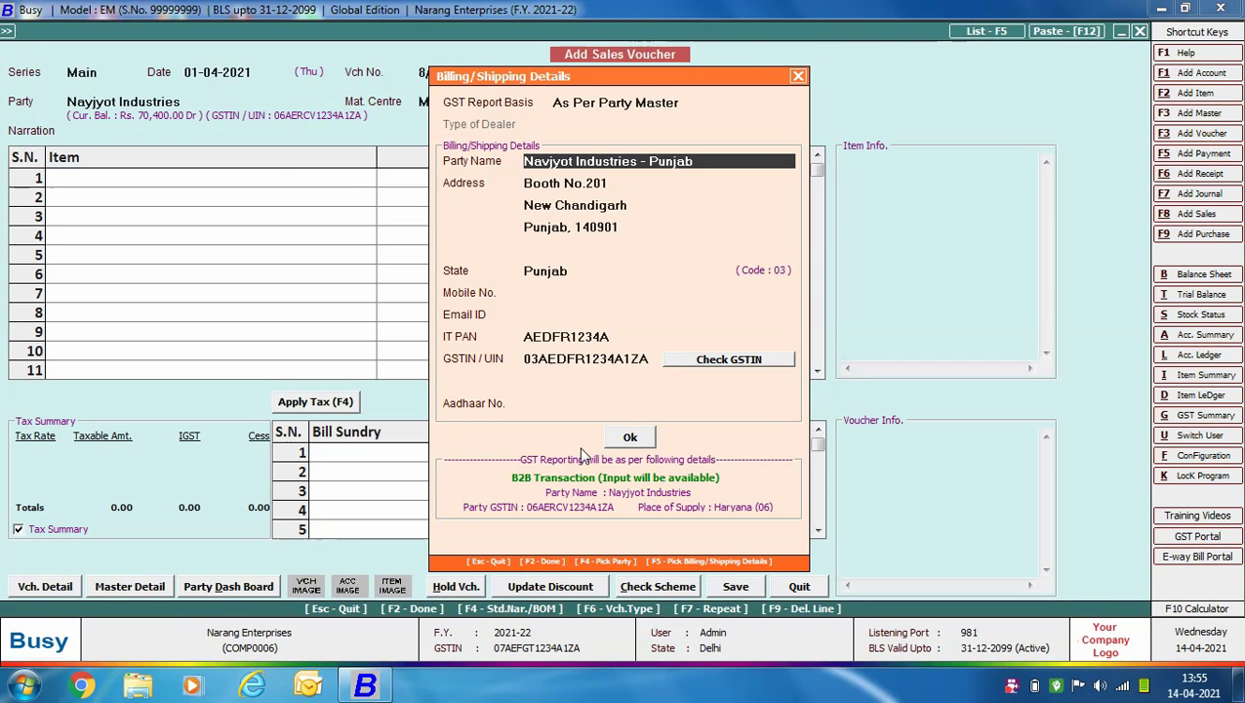
{"action": "left_click", "coordinate": [630, 437]}
Bill 10 Samsung LED 40" Inch at 32,000 with 18% IGST, totalling 3,77,600.
{"action": "type", "text": "sam"}
{"action": "key", "text": "Return"}
{"action": "type", "text": "10"}
{"action": "key", "text": "Return"}
{"action": "type", "text": "32000"}
{"action": "key", "text": "Return"}
{"action": "key", "text": "Return"}
{"action": "key", "text": "Return"}
{"action": "key", "text": "F4"}
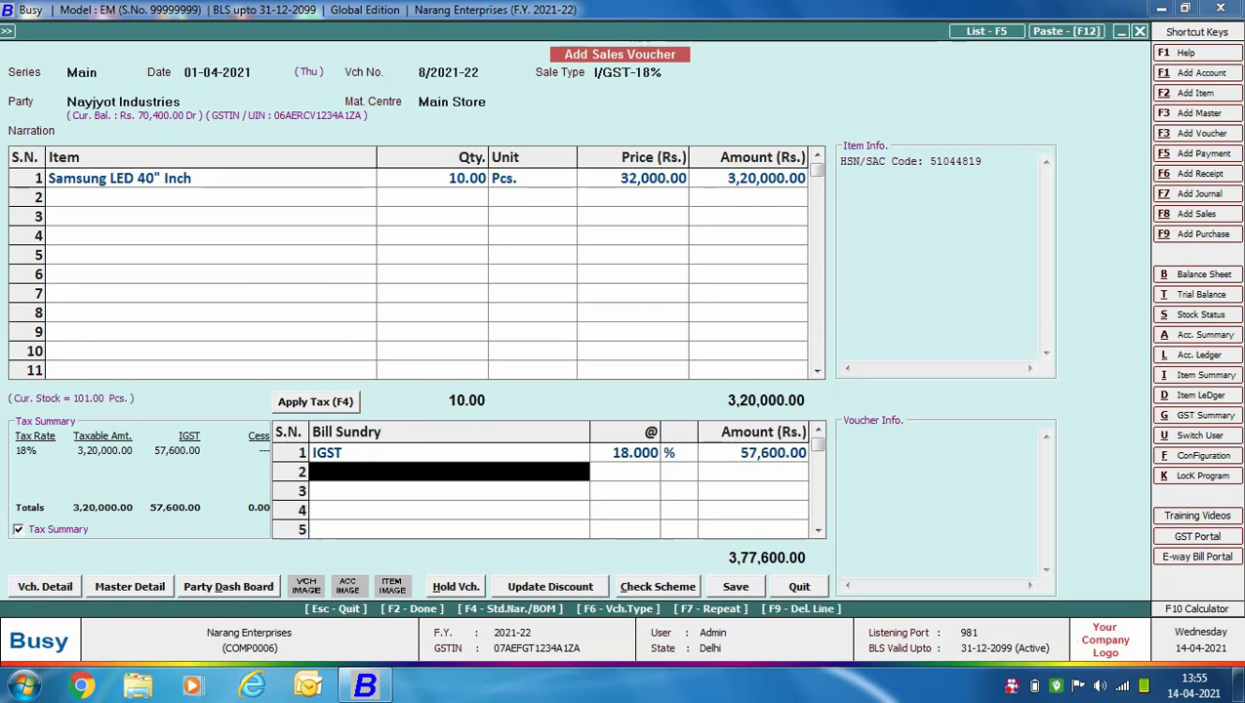
Save voucher 8/2021-22, preview its standard tax invoice, and close the preview.
{"action": "key", "text": "Return"}
{"action": "key", "text": "Return"}
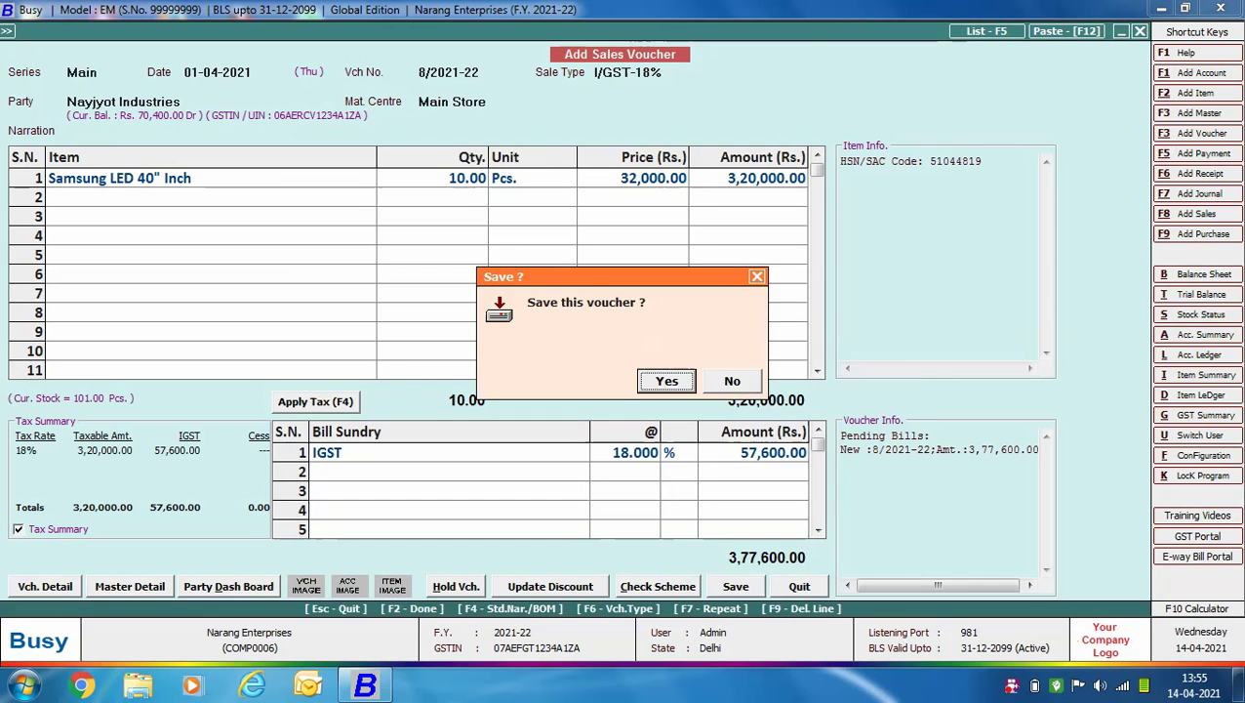
{"action": "key", "text": "Return"}
{"action": "key", "text": "Return"}
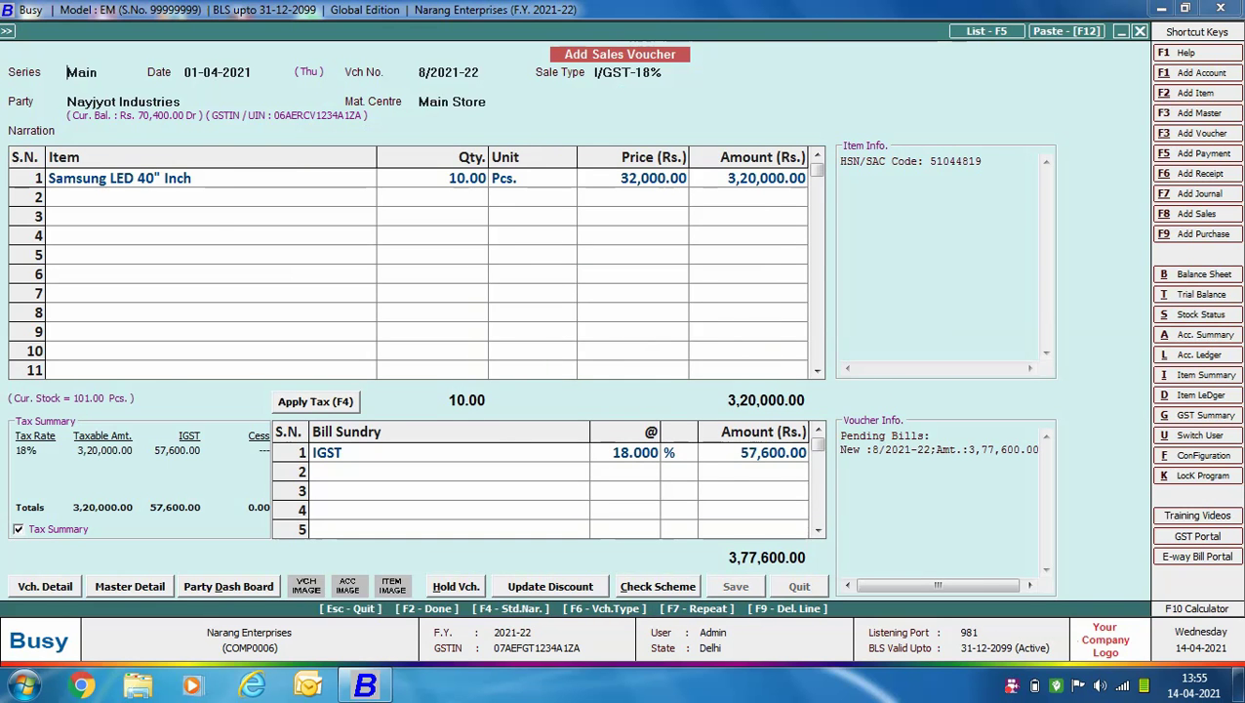
{"action": "key", "text": "Return"}
{"action": "left_click", "coordinate": [198, 177]}
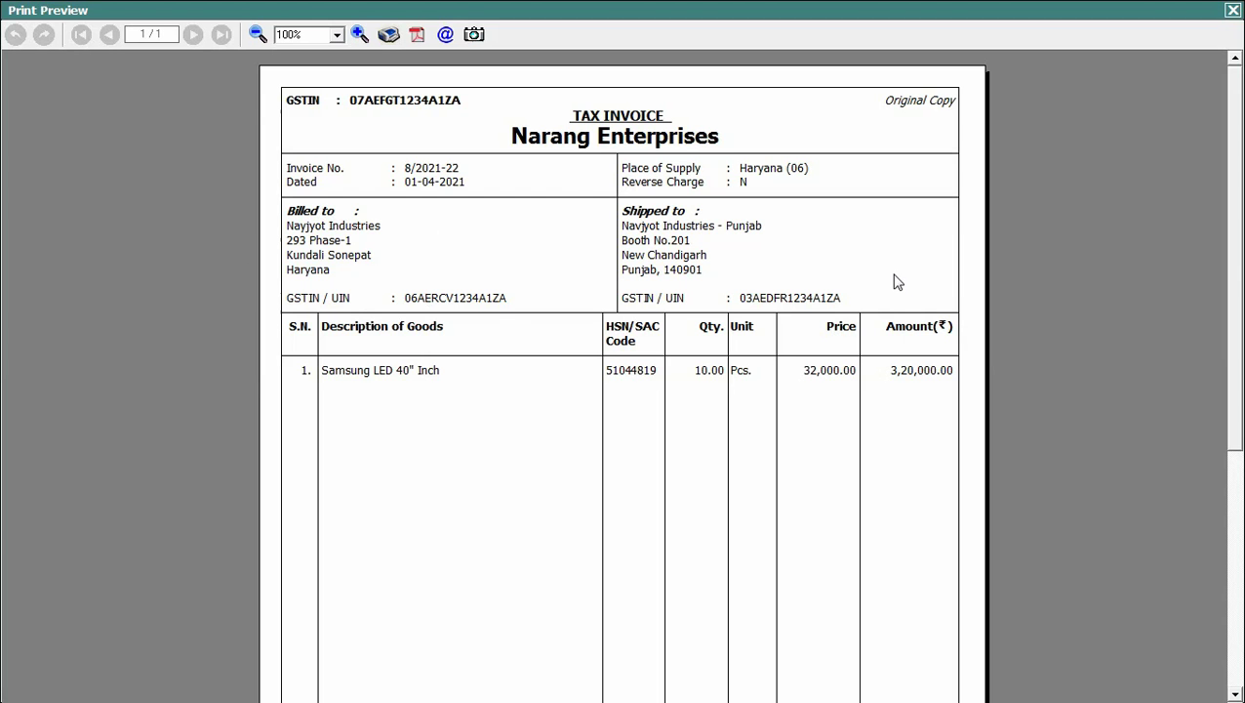
{"action": "left_click", "coordinate": [1234, 10]}
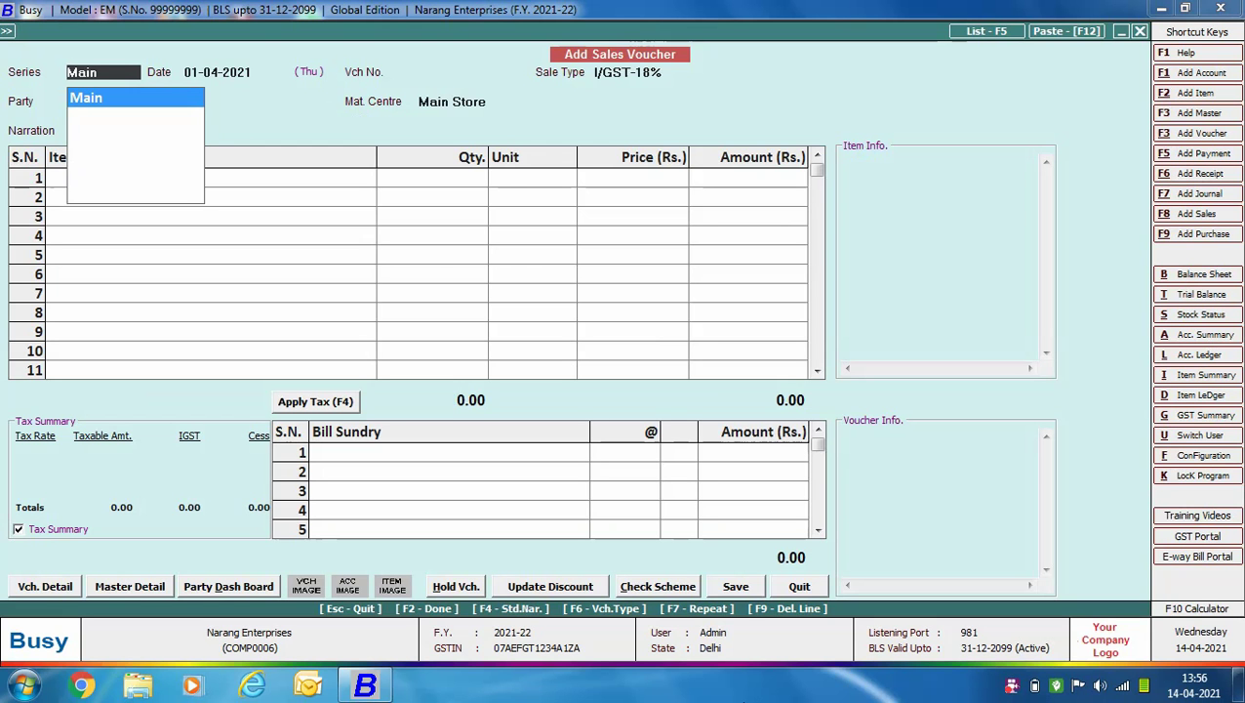
Start voucher 9/2021-22 with sale type L/GST-18%, party Cash, and Billing/Shipping Details as GST basis.
{"action": "key", "text": "Return"}
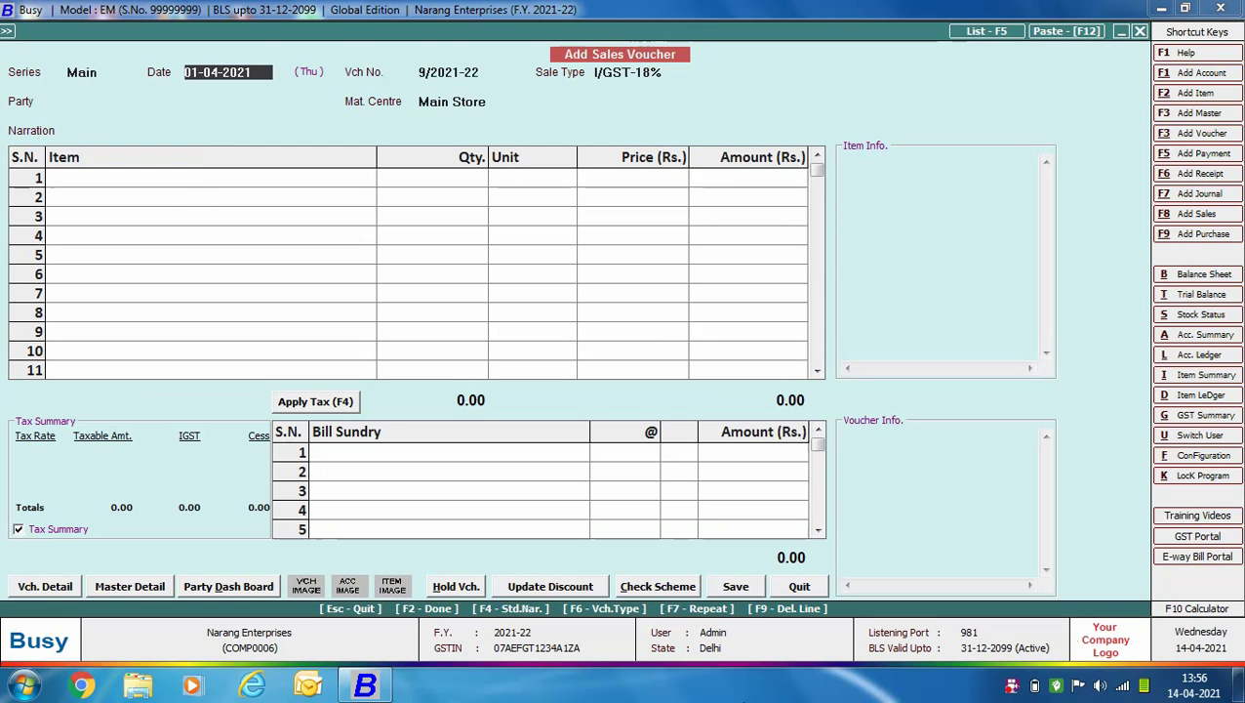
{"action": "key", "text": "Return"}
{"action": "key", "text": "l"}
{"action": "key", "text": "Down"}
{"action": "key", "text": "Return"}
{"action": "type", "text": "cash"}
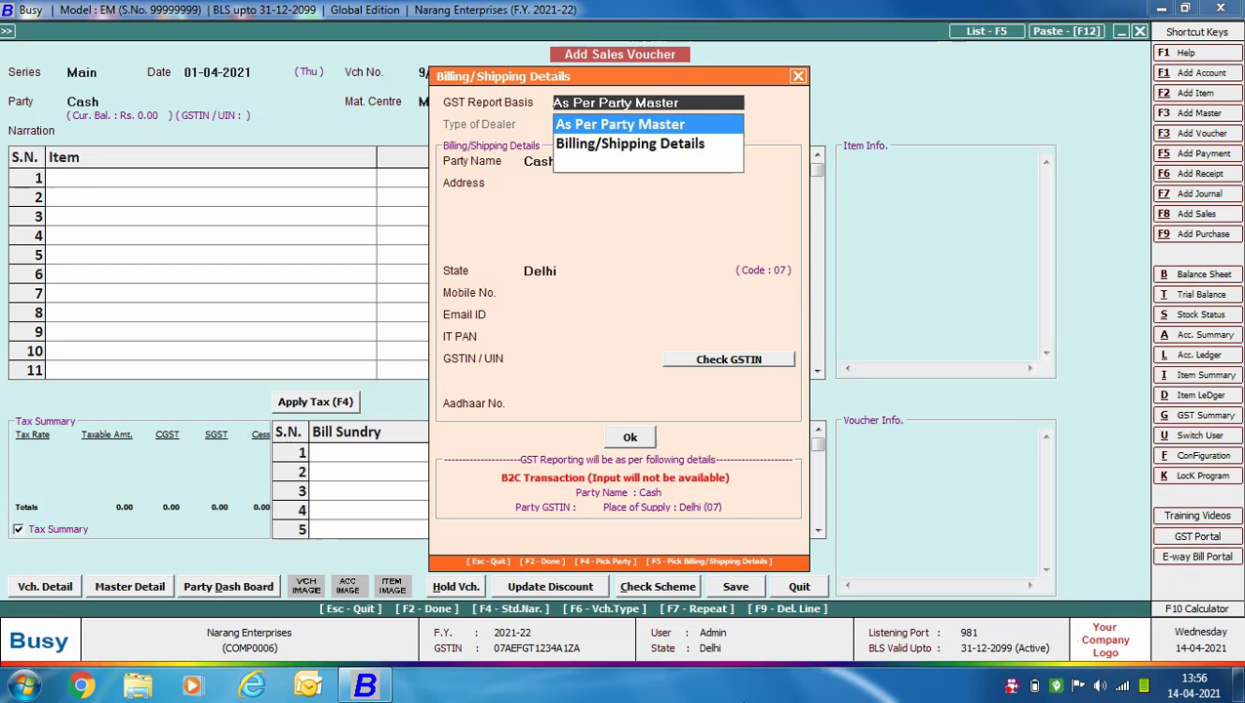
{"action": "key", "text": "Down"}
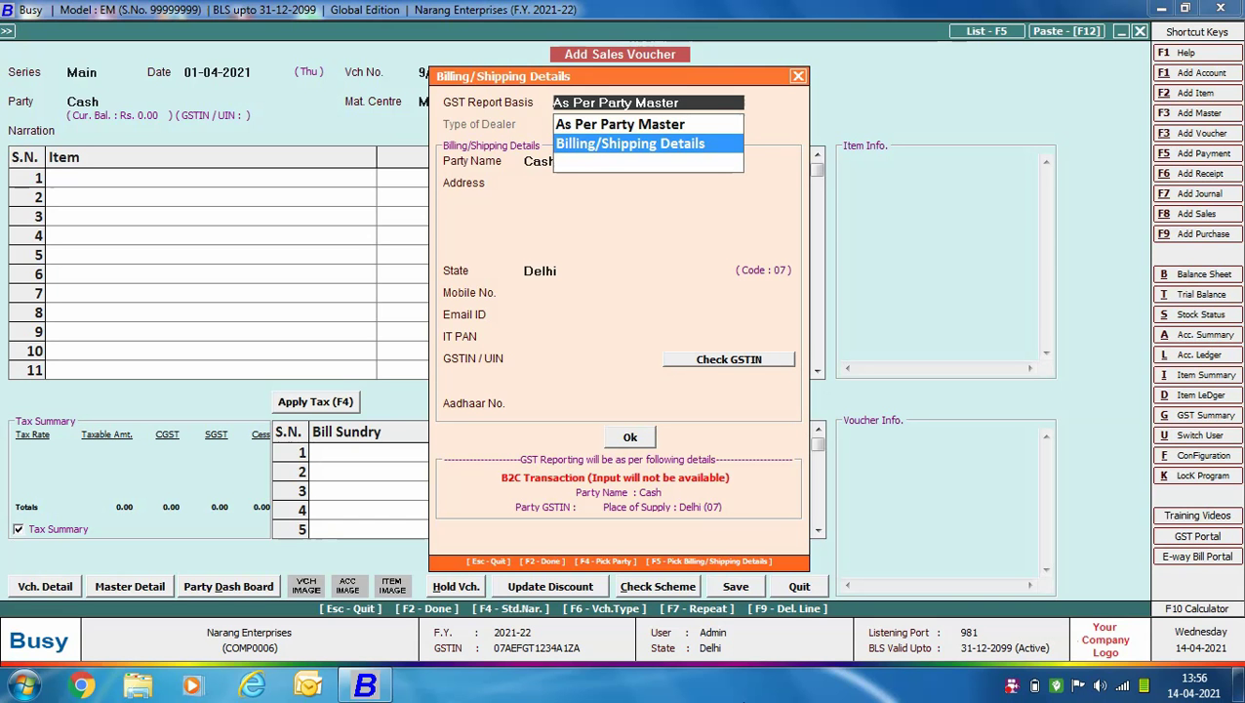
Confirm the Billing/Shipping Details basis, set dealer type Registered, and name Shivam Industries as shipping party.
{"action": "key", "text": "Return"}
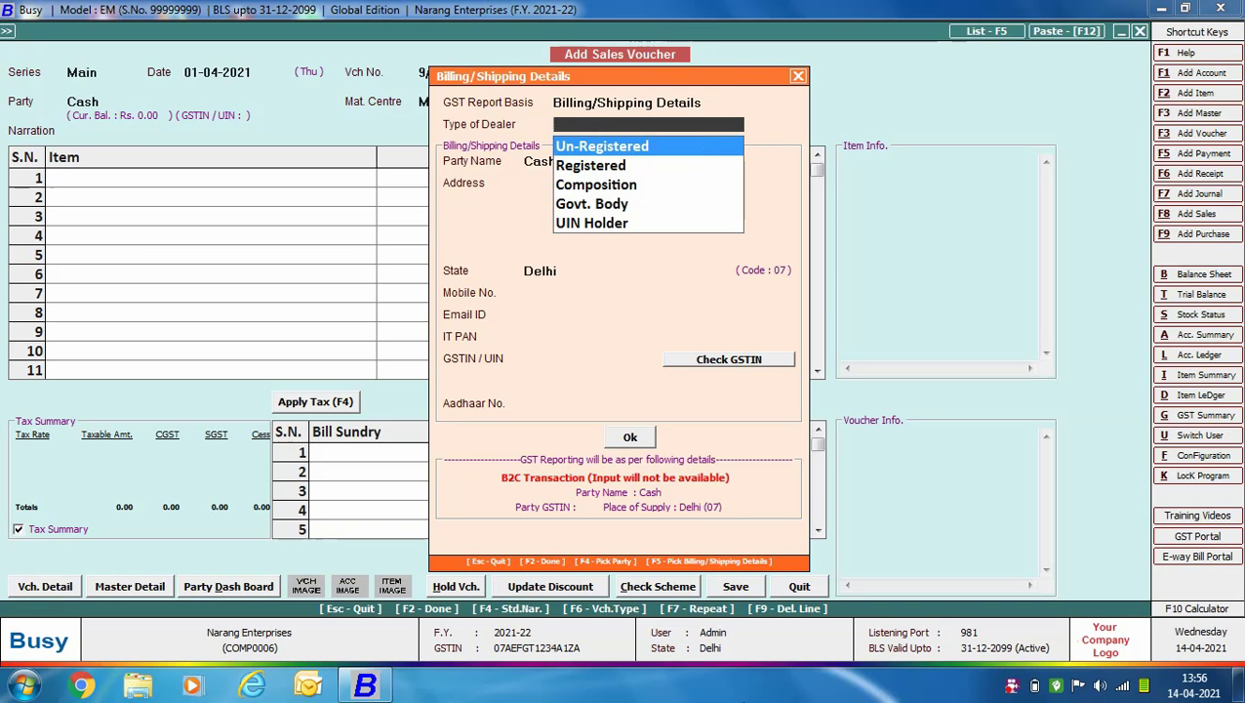
{"action": "key", "text": "Down"}
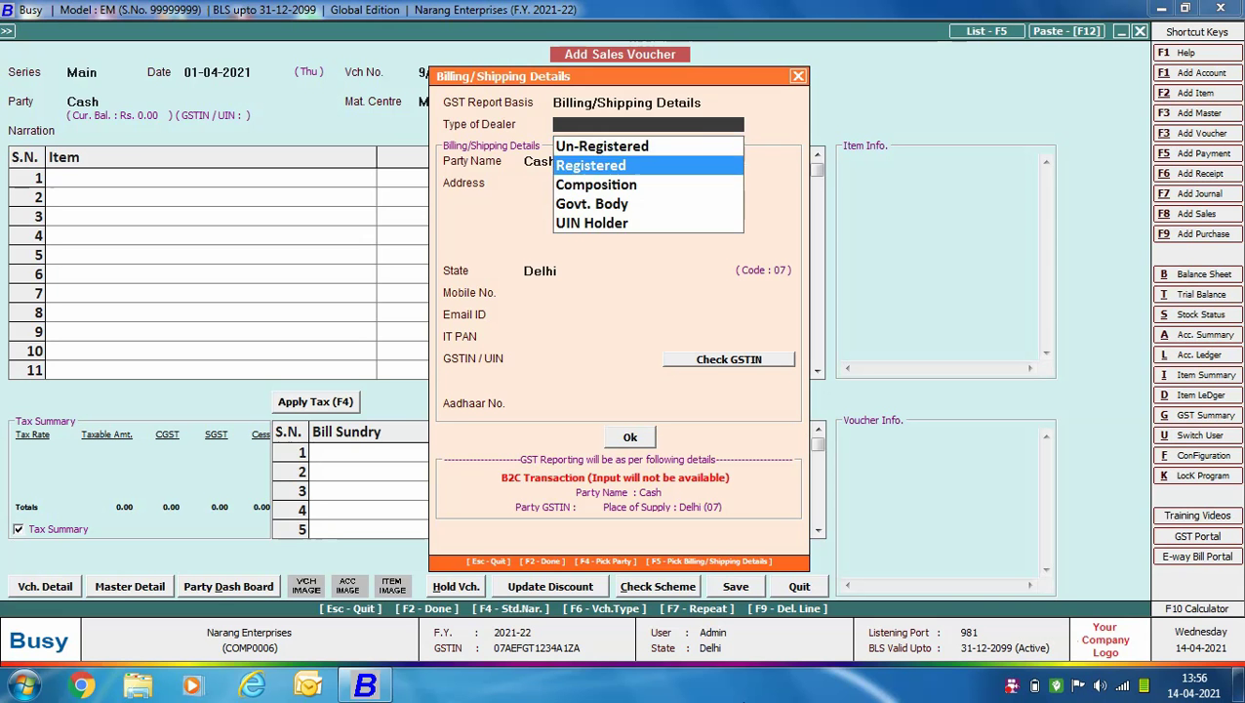
{"action": "key", "text": "Return"}
{"action": "type", "text": "Shivam Industries"}
{"action": "key", "text": "Return"}
Fill in the shipping party's address, mobile number and GSTIN, then confirm the details.
{"action": "key", "text": "Return"}
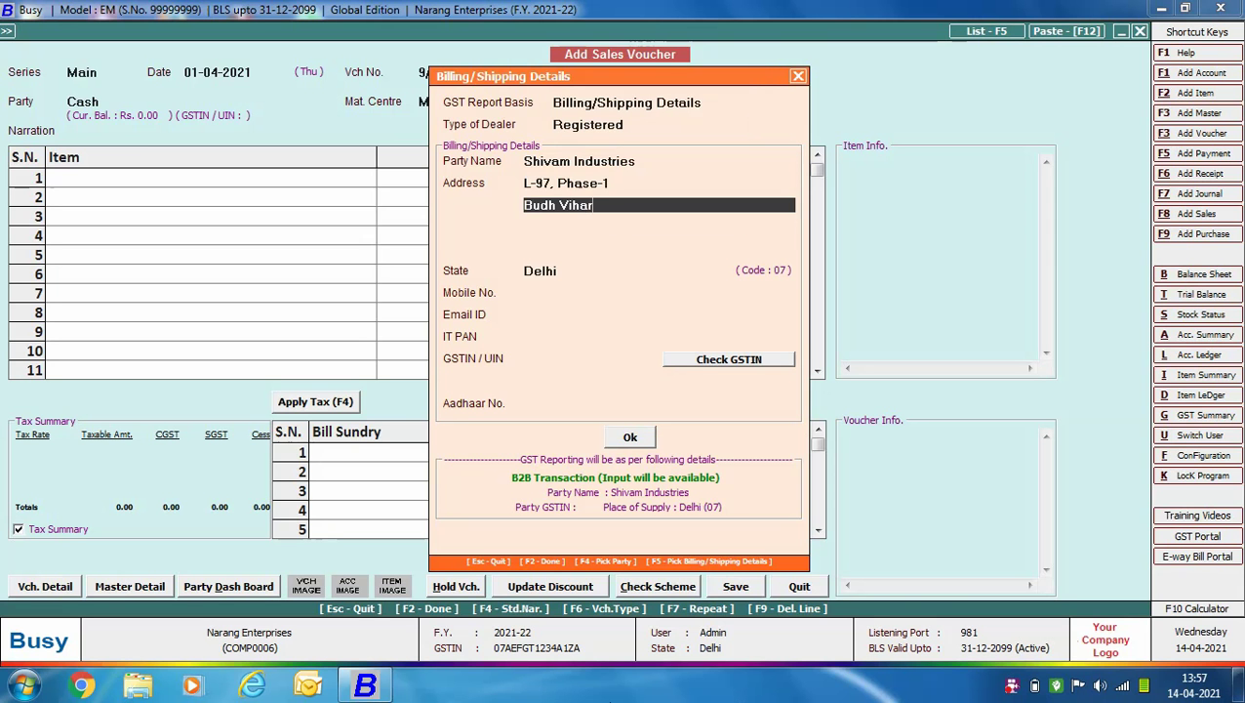
{"action": "key", "text": "Return"}
{"action": "key", "text": "Return"}
{"action": "key", "text": "Return"}
{"action": "key", "text": "Return"}
{"action": "type", "text": "9898989898"}
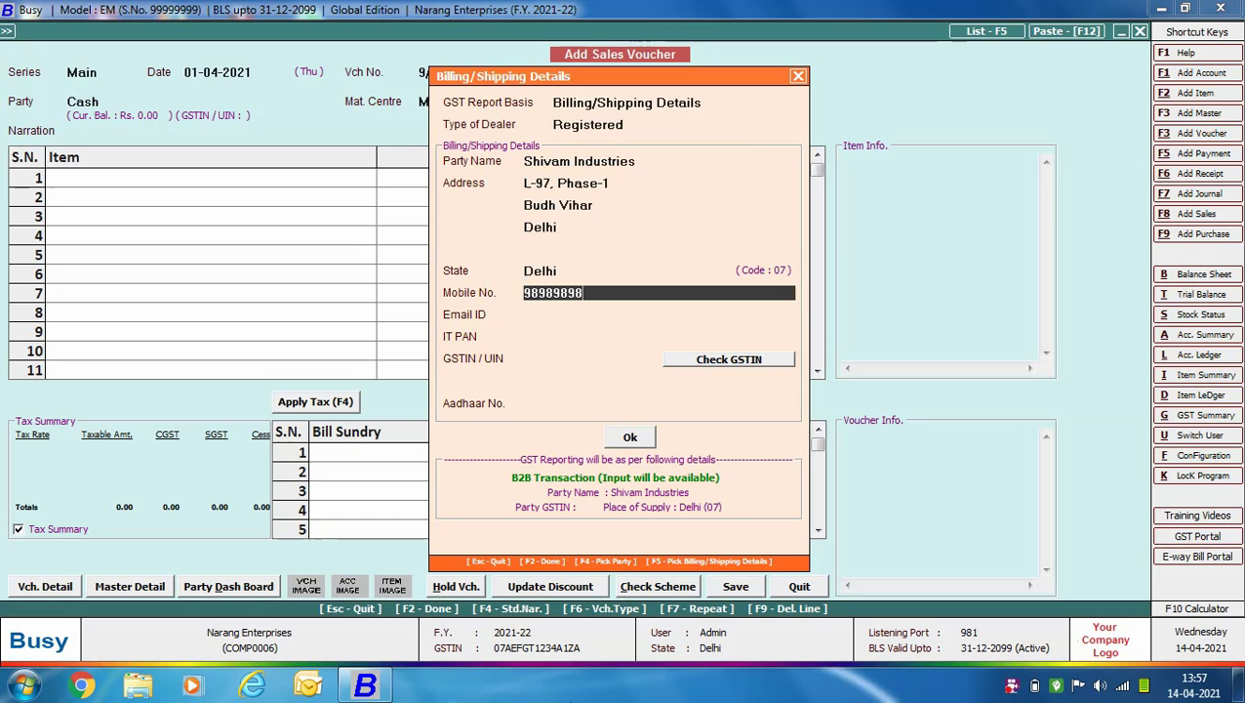
{"action": "key", "text": "Return"}
{"action": "key", "text": "Return"}
{"action": "key", "text": "Return"}
{"action": "type", "text": "07ASDFR1234A1ZA"}
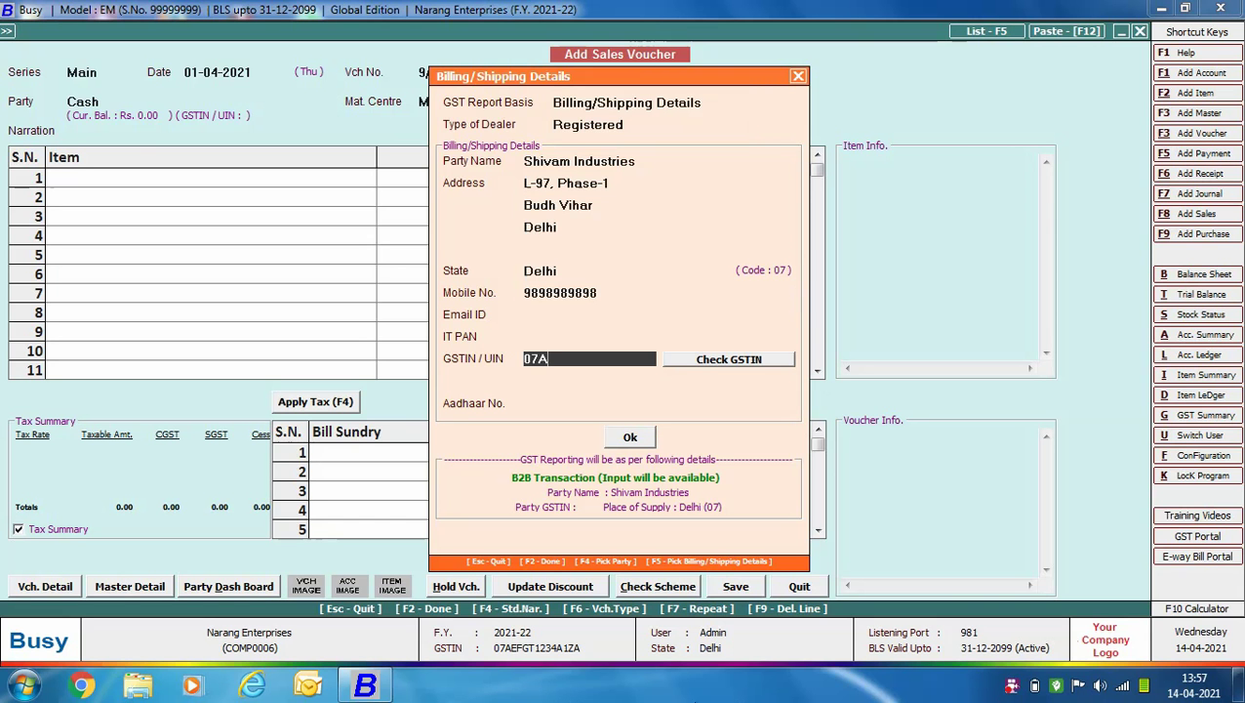
{"action": "key", "text": "Return"}
{"action": "key", "text": "Return"}
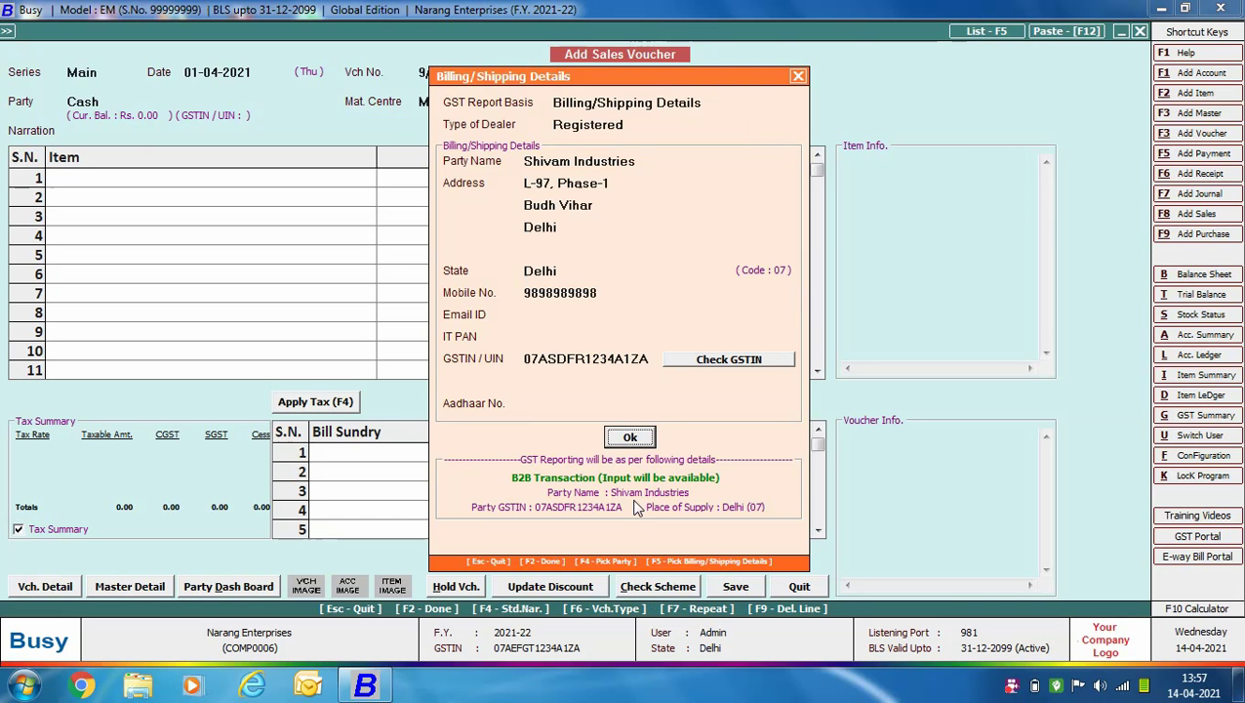
{"action": "left_click", "coordinate": [632, 439]}
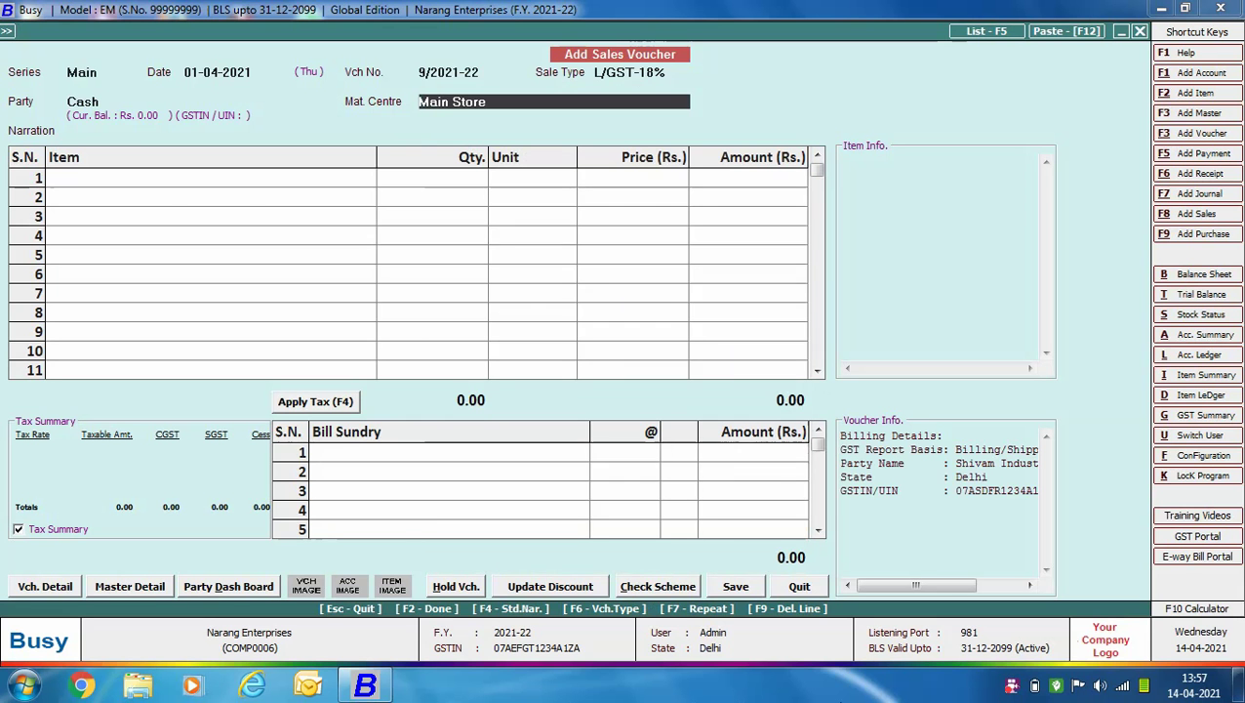
Bill one Godrej Regrigerator 255 Litre at 34,000 with CGST and SGST applied.
{"action": "key", "text": "Return"}
{"action": "type", "text": "gO"}
{"action": "key", "text": "Return"}
{"action": "type", "text": "1"}
{"action": "key", "text": "Return"}
{"action": "type", "text": "34000"}
{"action": "key", "text": "Return"}
{"action": "key", "text": "Return"}
{"action": "key", "text": "F4"}
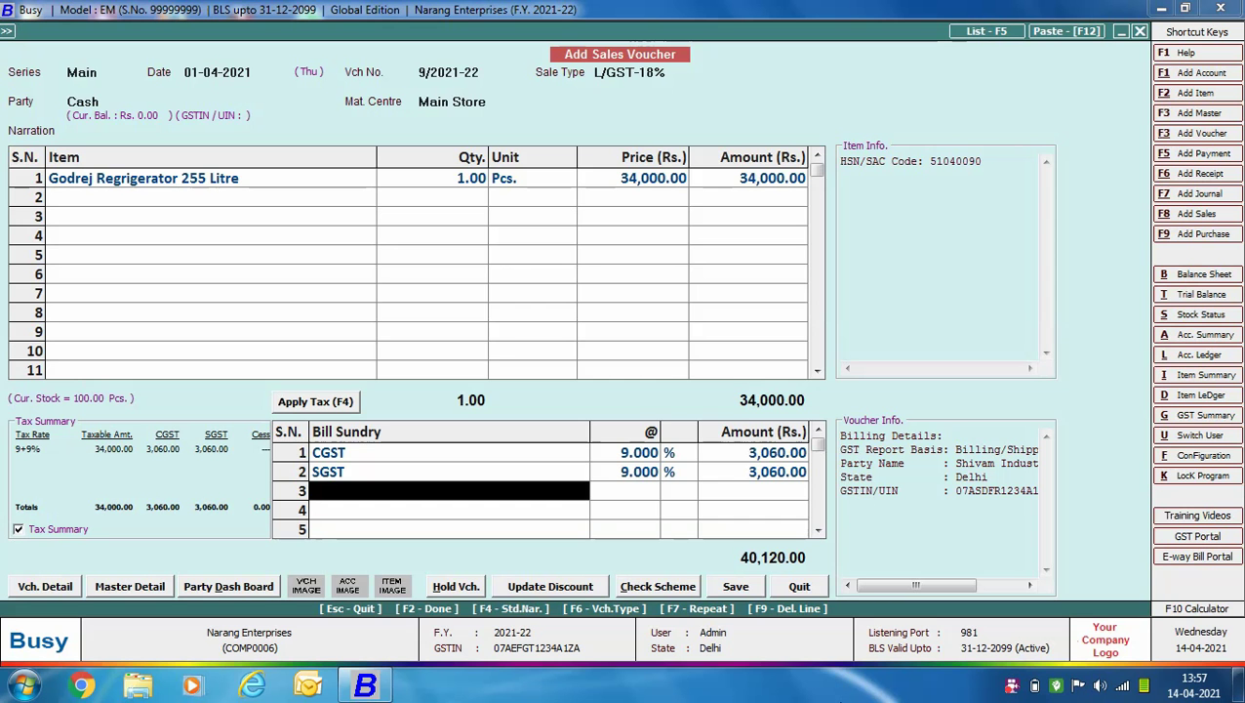
Save voucher 9/2021-22 and preview its tax invoice.
{"action": "key", "text": "F2"}
{"action": "key", "text": "Return"}
{"action": "key", "text": "Return"}
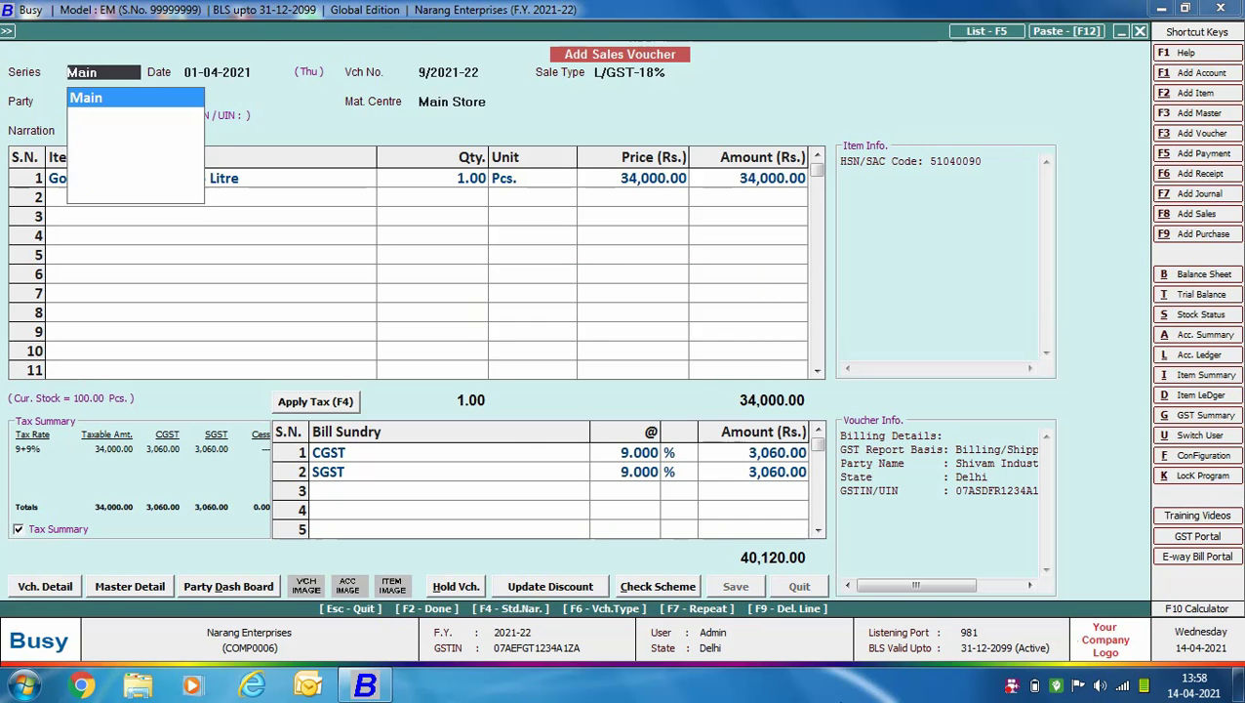
{"action": "left_click", "coordinate": [195, 172]}
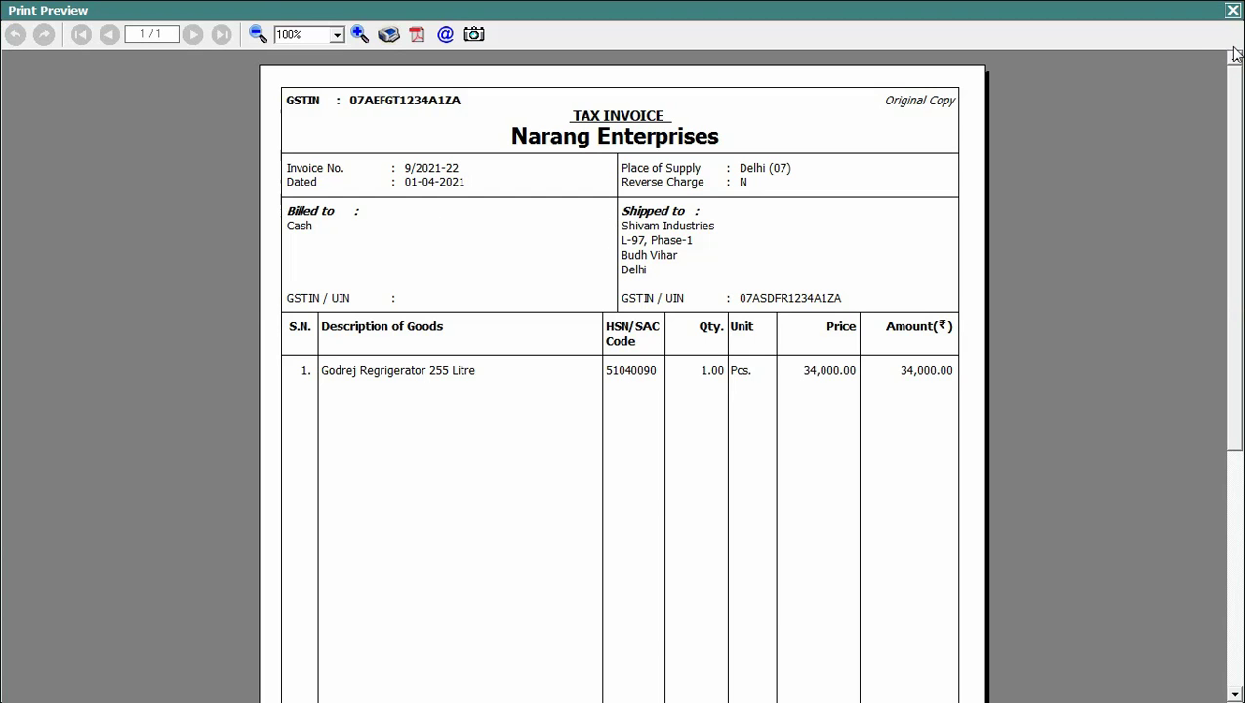
Close the preview of tax invoice 9/2021-22.
{"action": "left_click", "coordinate": [1231, 10]}
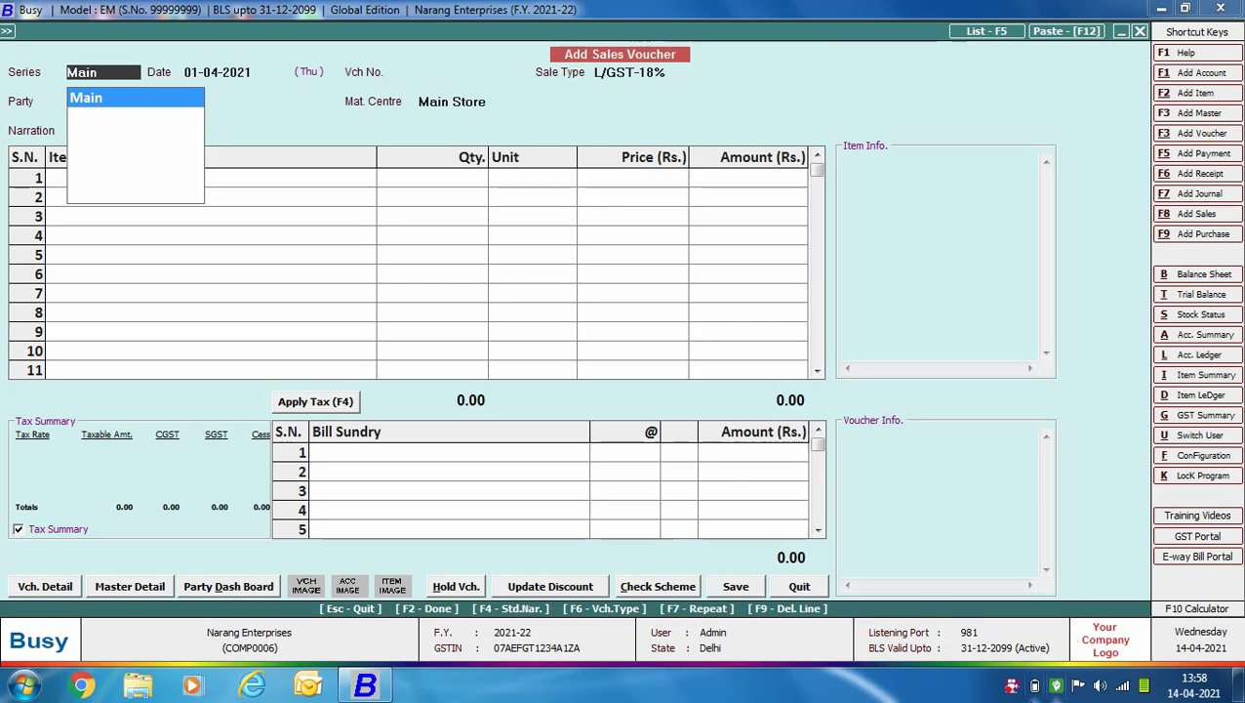
Enter an L/GST-18% Cash voucher for one Godrej Regrigerator 255 Litre at 34,000 from Main Store.
{"action": "key", "text": "Return"}
{"action": "key", "text": "Return"}
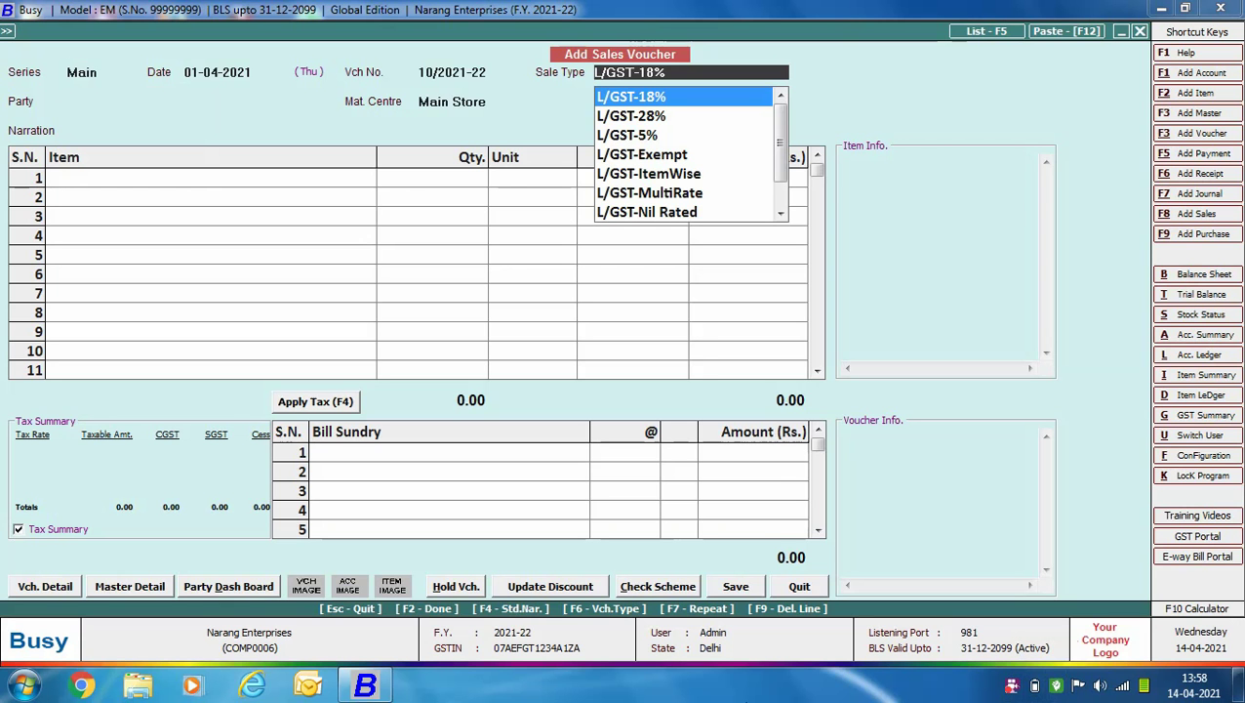
{"action": "key", "text": "Return"}
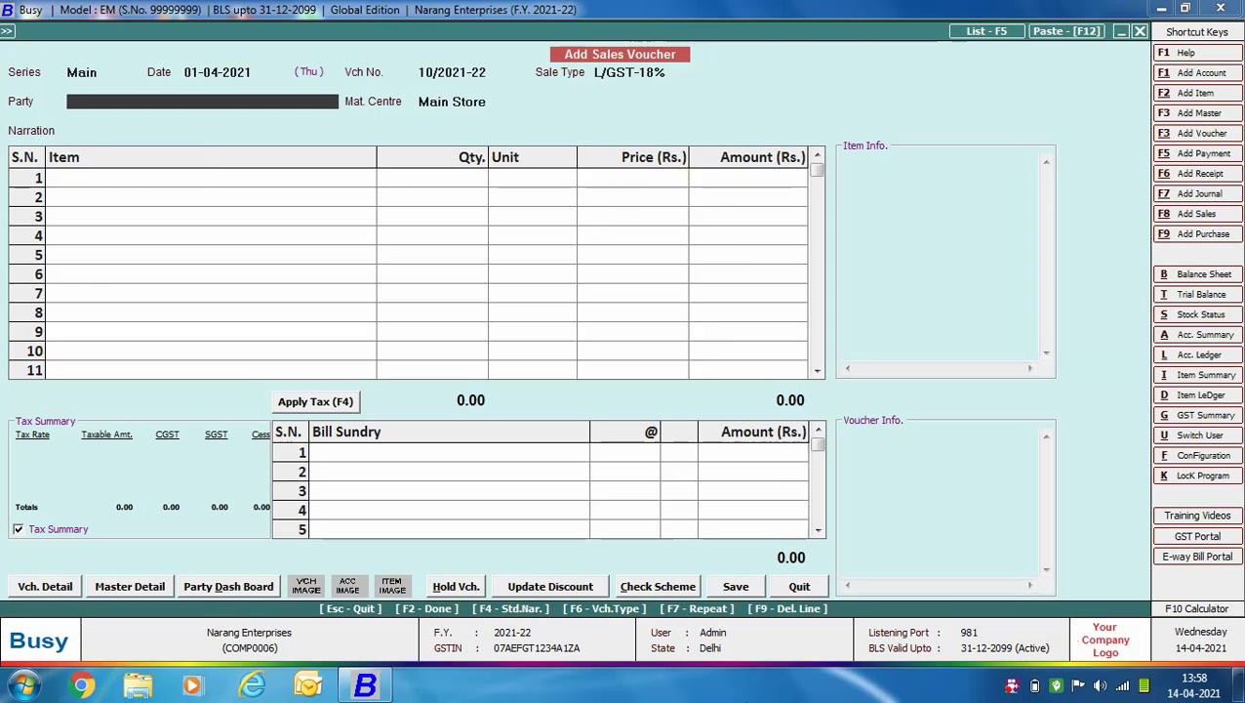
{"action": "type", "text": "cash"}
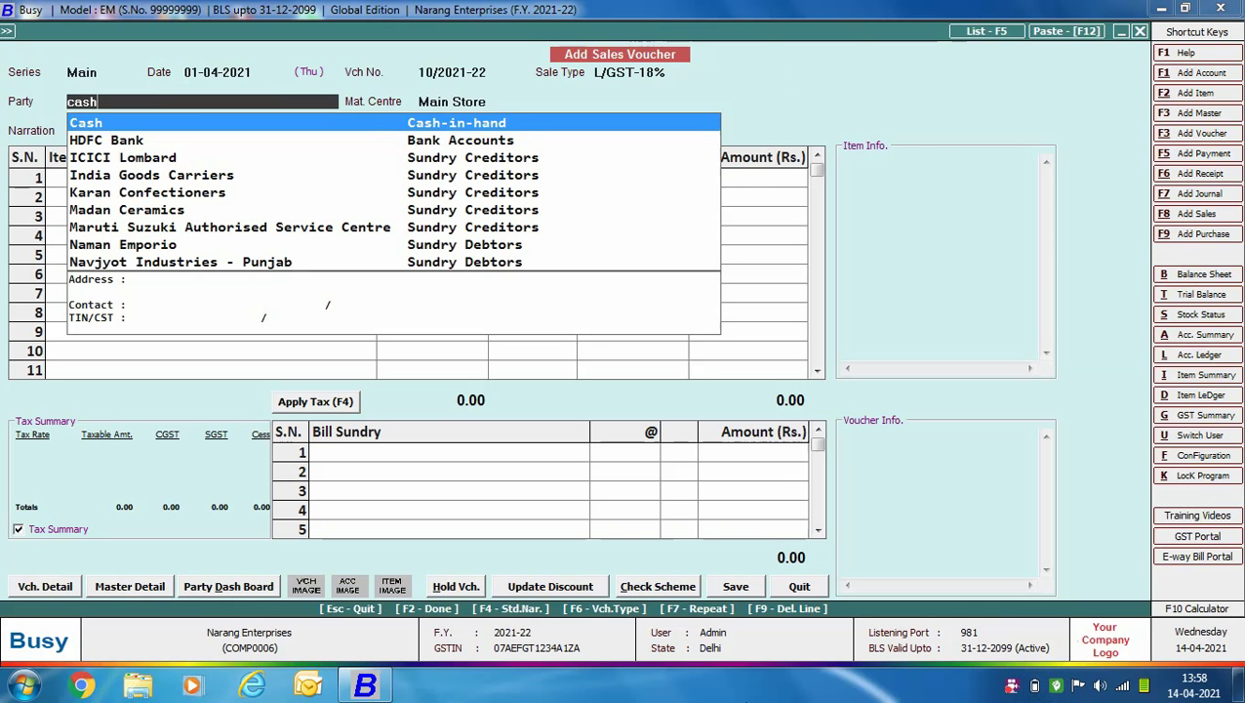
{"action": "key", "text": "Return"}
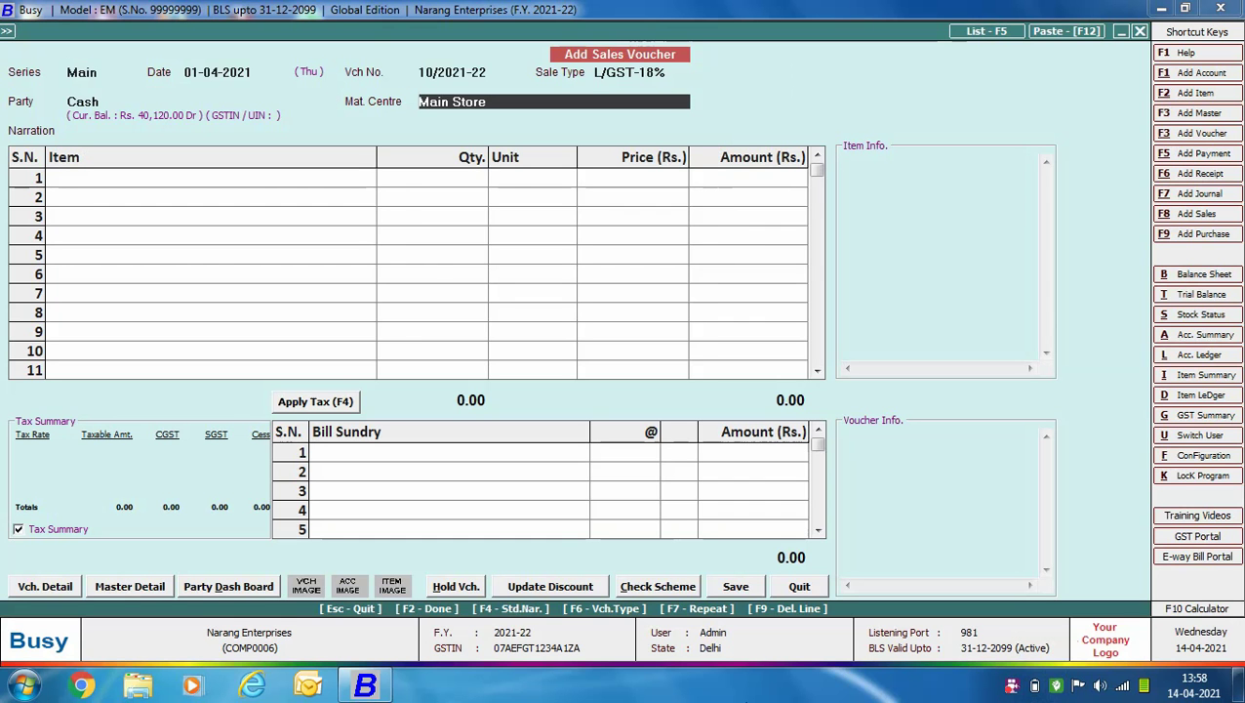
{"action": "key", "text": "Return"}
{"action": "key", "text": "Return"}
{"action": "type", "text": "go"}
{"action": "key", "text": "Return"}
{"action": "type", "text": "1"}
{"action": "key", "text": "Return"}
{"action": "key", "text": "Return"}
{"action": "type", "text": "34000"}
{"action": "key", "text": "Return"}
{"action": "key", "text": "Return"}
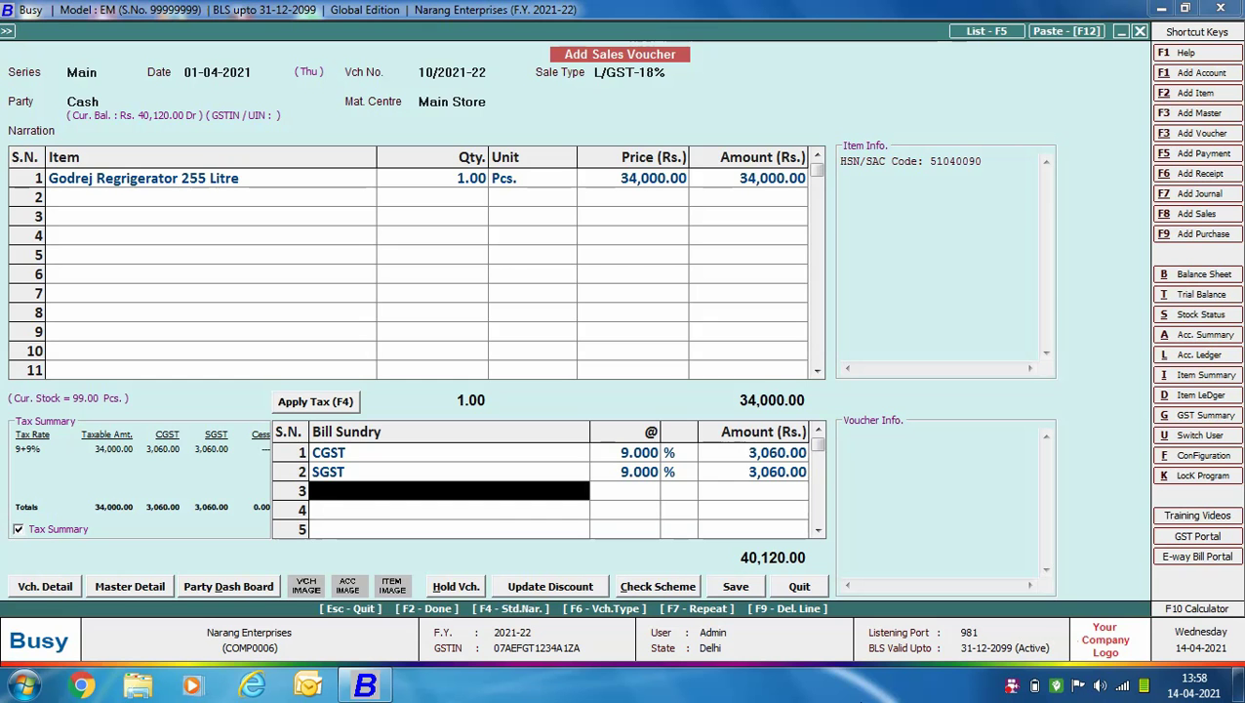
Save voucher 10/2021-22, totalling 40,120, and decline printing.
{"action": "key", "text": "F2"}
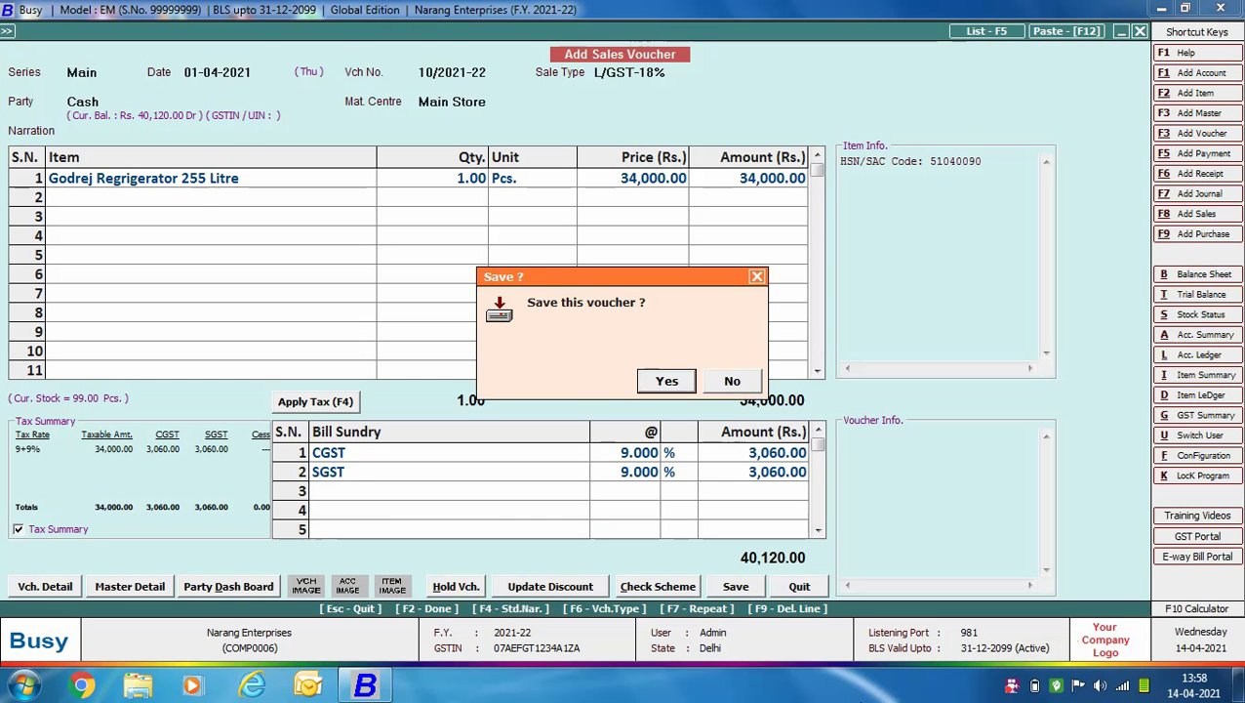
{"action": "key", "text": "Return"}
{"action": "key", "text": "Right"}
{"action": "key", "text": "Return"}
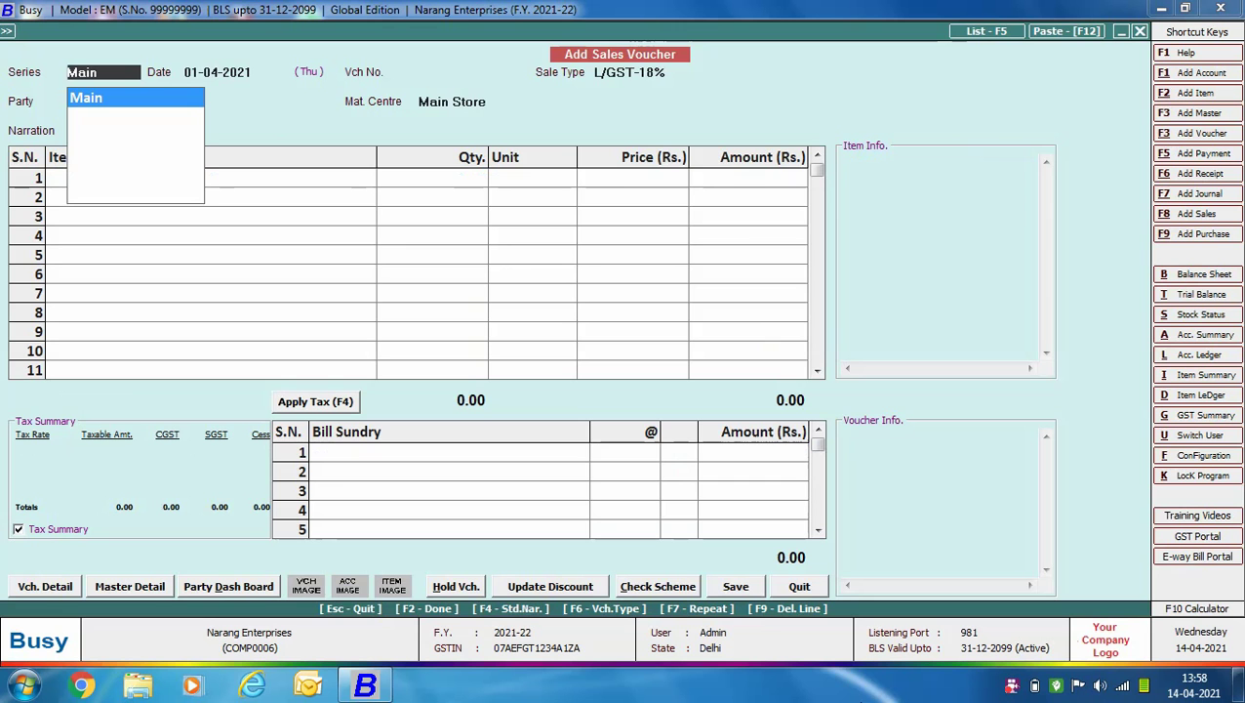
Set the sale type to I/GST-18% and choose the customer as the party.
{"action": "key", "text": "Return"}
{"action": "key", "text": "Return"}
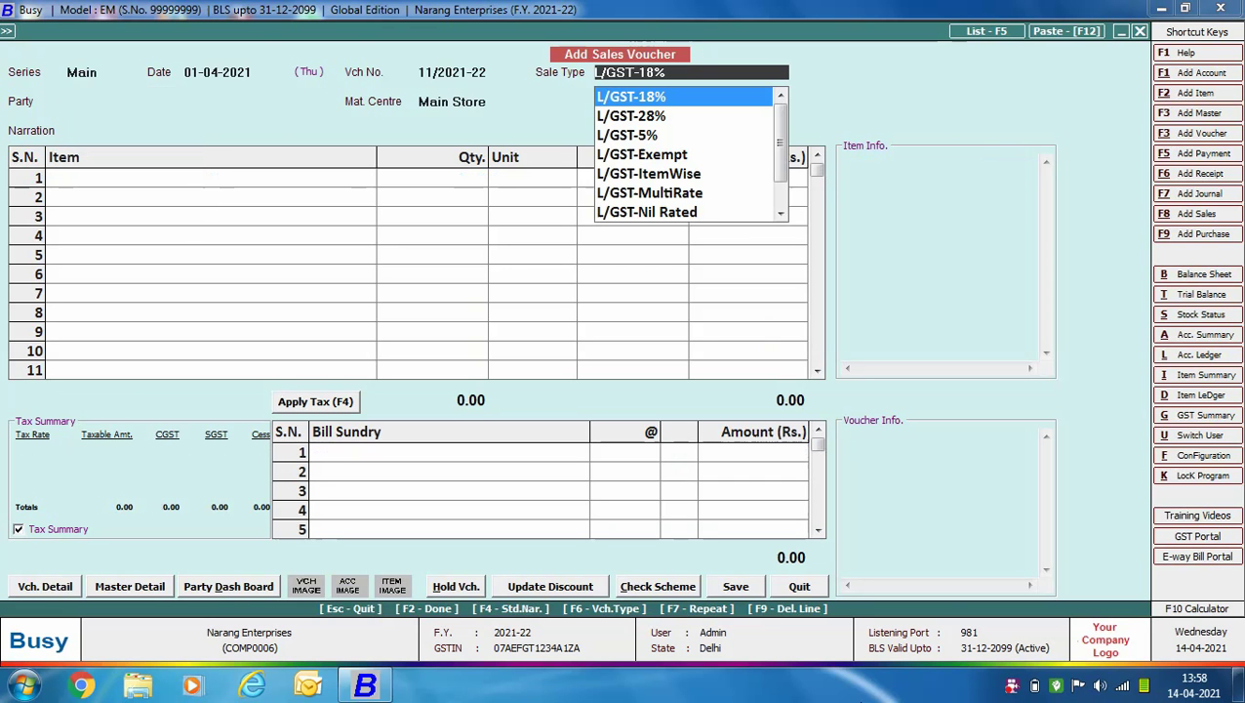
{"action": "type", "text": "I"}
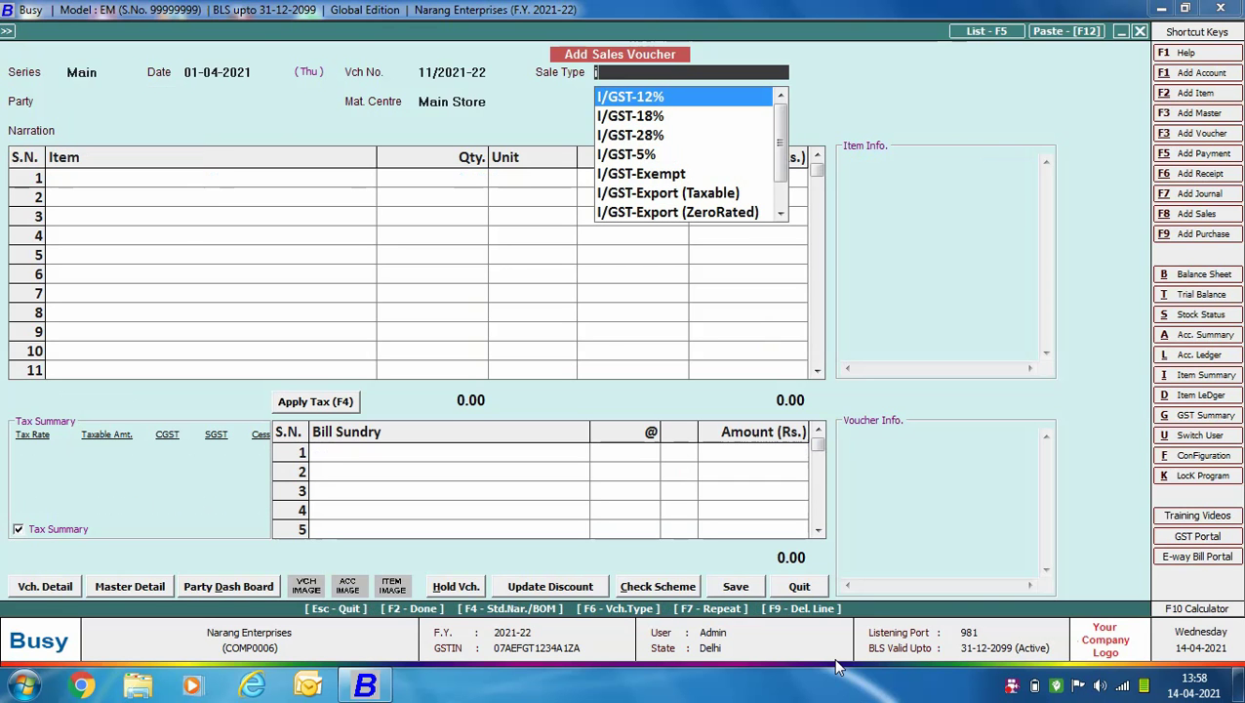
{"action": "key", "text": "Down"}
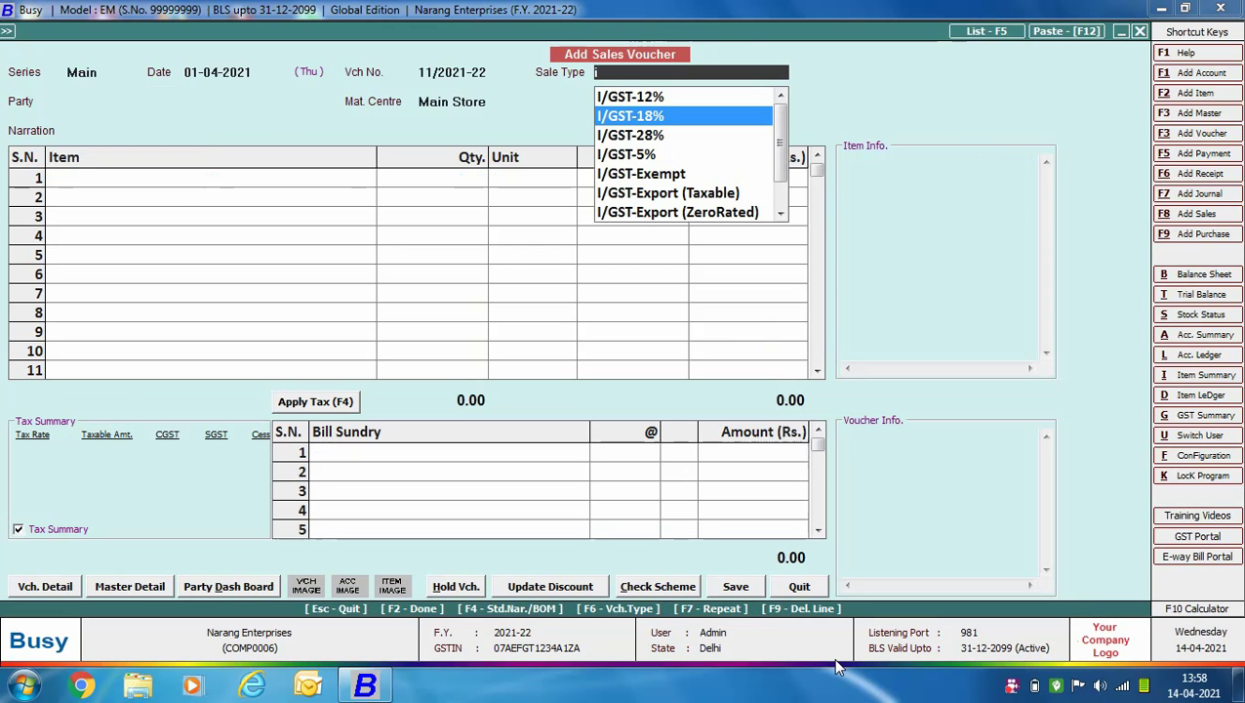
{"action": "key", "text": "Return"}
{"action": "type", "text": "sa"}
{"action": "key", "text": "Down"}
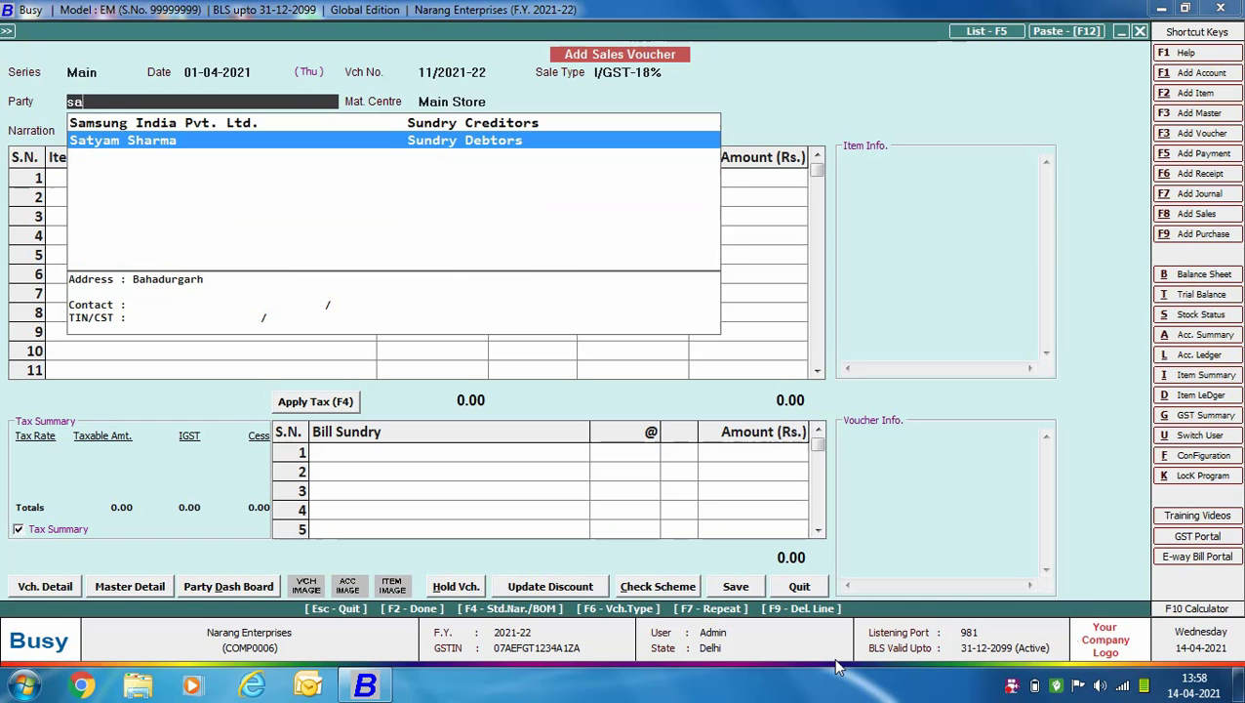
{"action": "key", "text": "Return"}
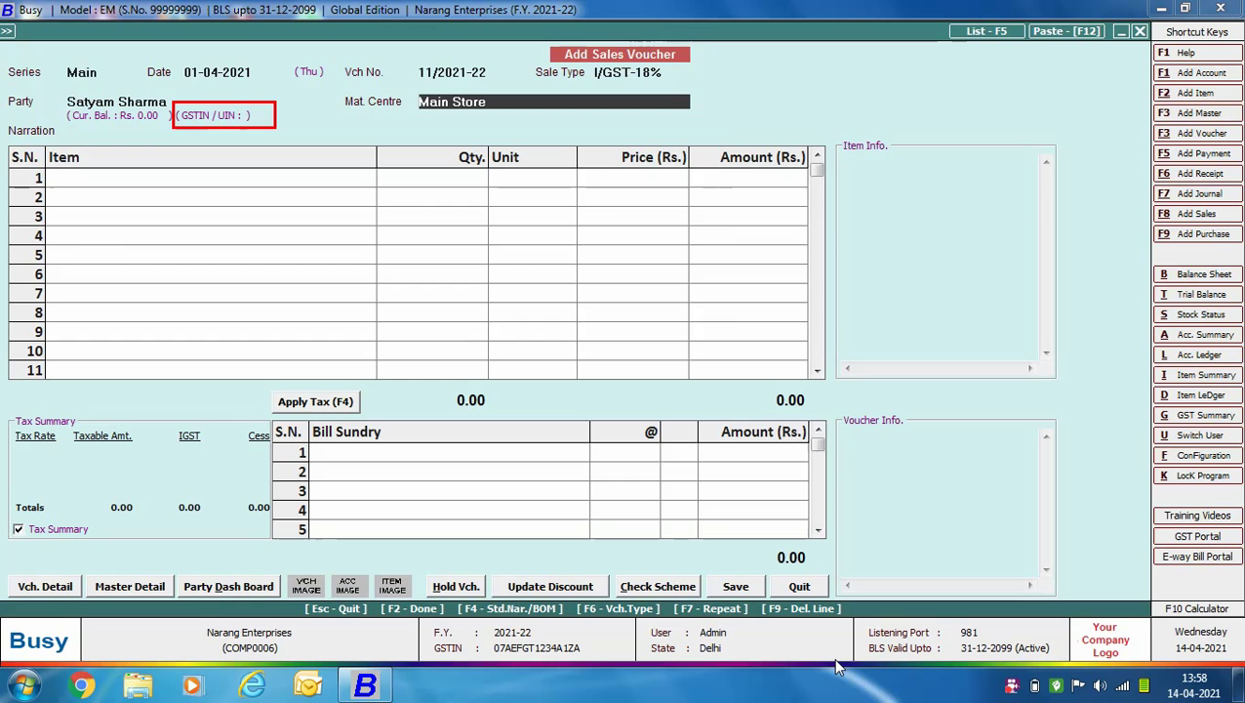
Bill 6 Samsung LED 40" Inch at 38,000 with 18% IGST and save without printing.
{"action": "key", "text": "Return"}
{"action": "key", "text": "Return"}
{"action": "key", "text": "Return"}
{"action": "type", "text": "6"}
{"action": "key", "text": "Return"}
{"action": "key", "text": "Return"}
{"action": "type", "text": "38000"}
{"action": "key", "text": "Return"}
{"action": "key", "text": "Return"}
{"action": "key", "text": "Return"}
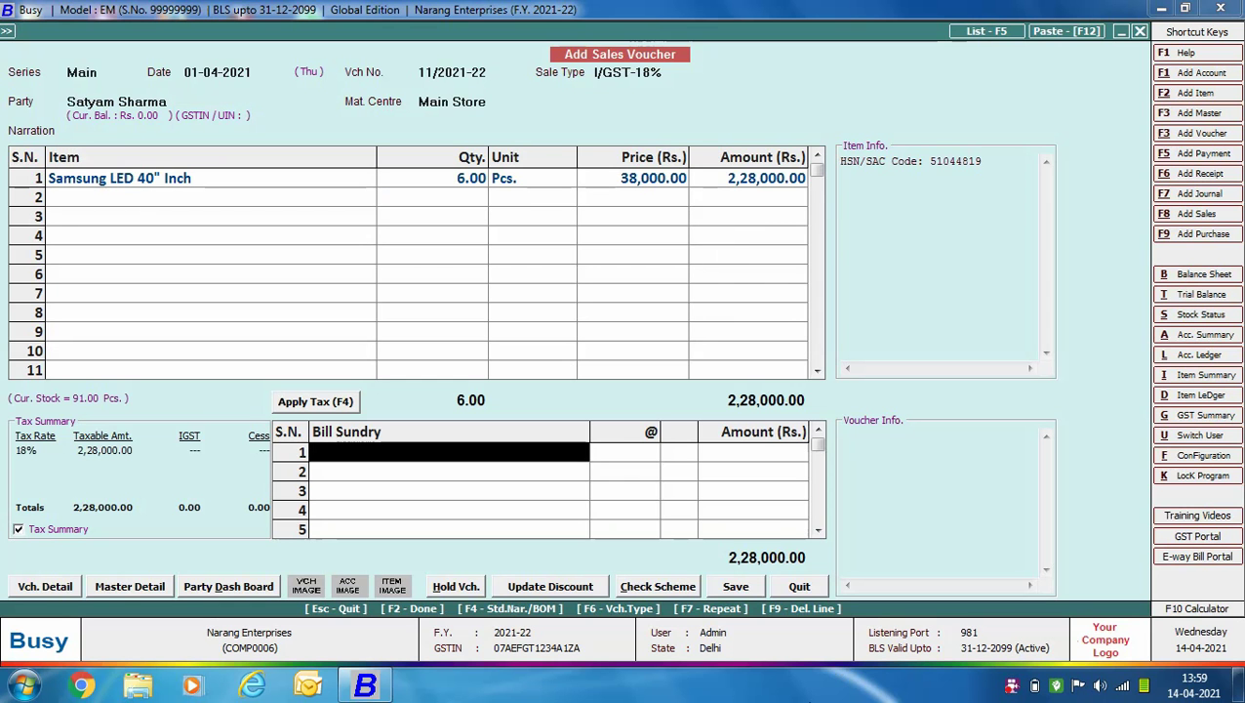
{"action": "key", "text": "F4"}
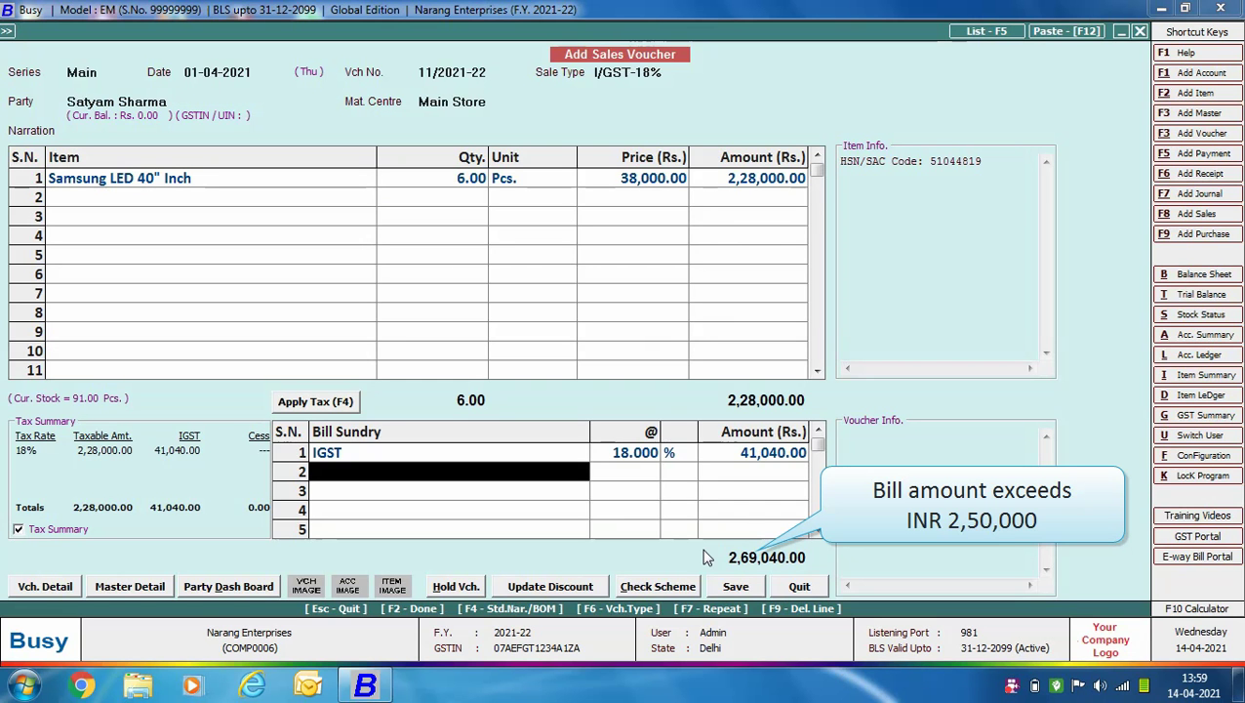
{"action": "left_click", "coordinate": [736, 590]}
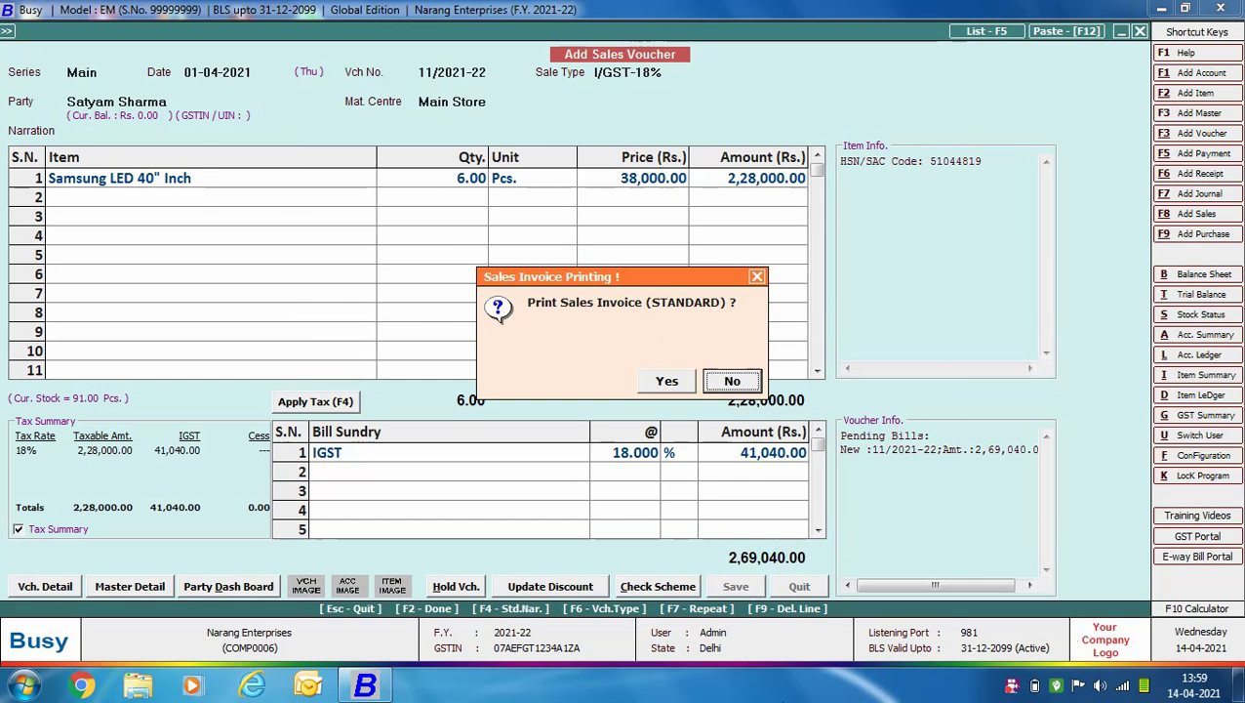
{"action": "left_click", "coordinate": [732, 381]}
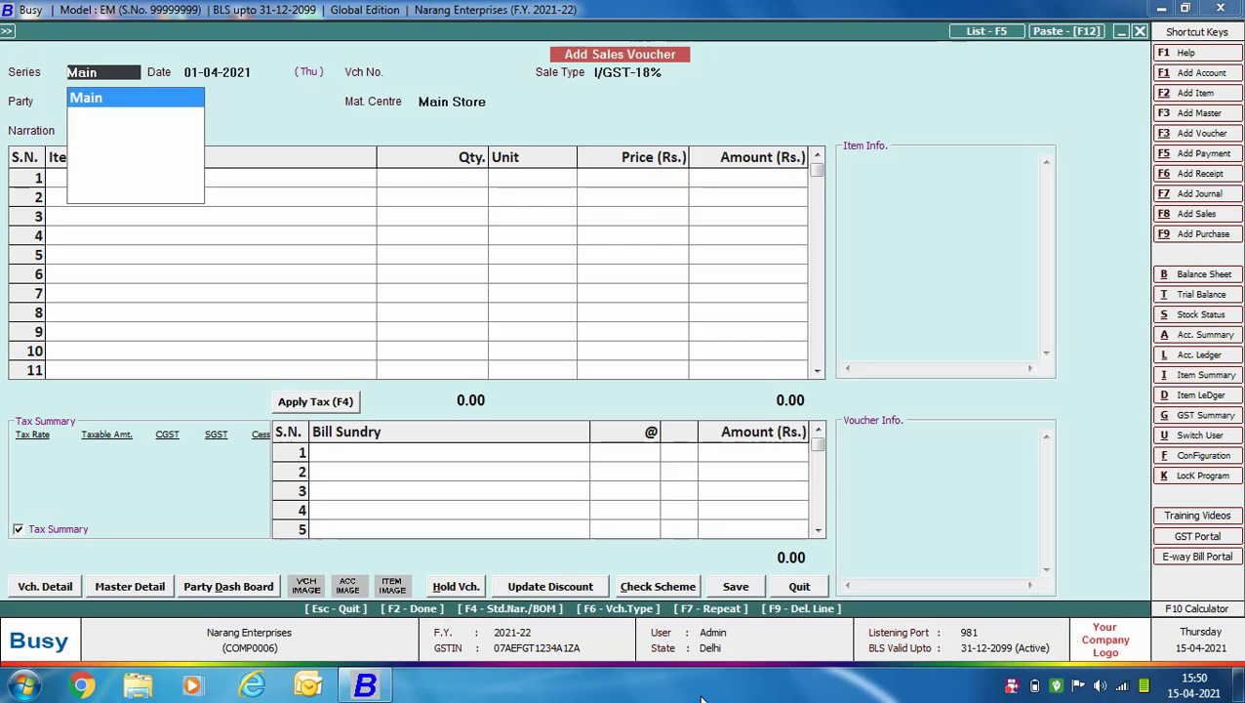
Set the sale type to I/GST-Export (Taxable) after reviewing its settings.
{"action": "key", "text": "Return"}
{"action": "key", "text": "Return"}
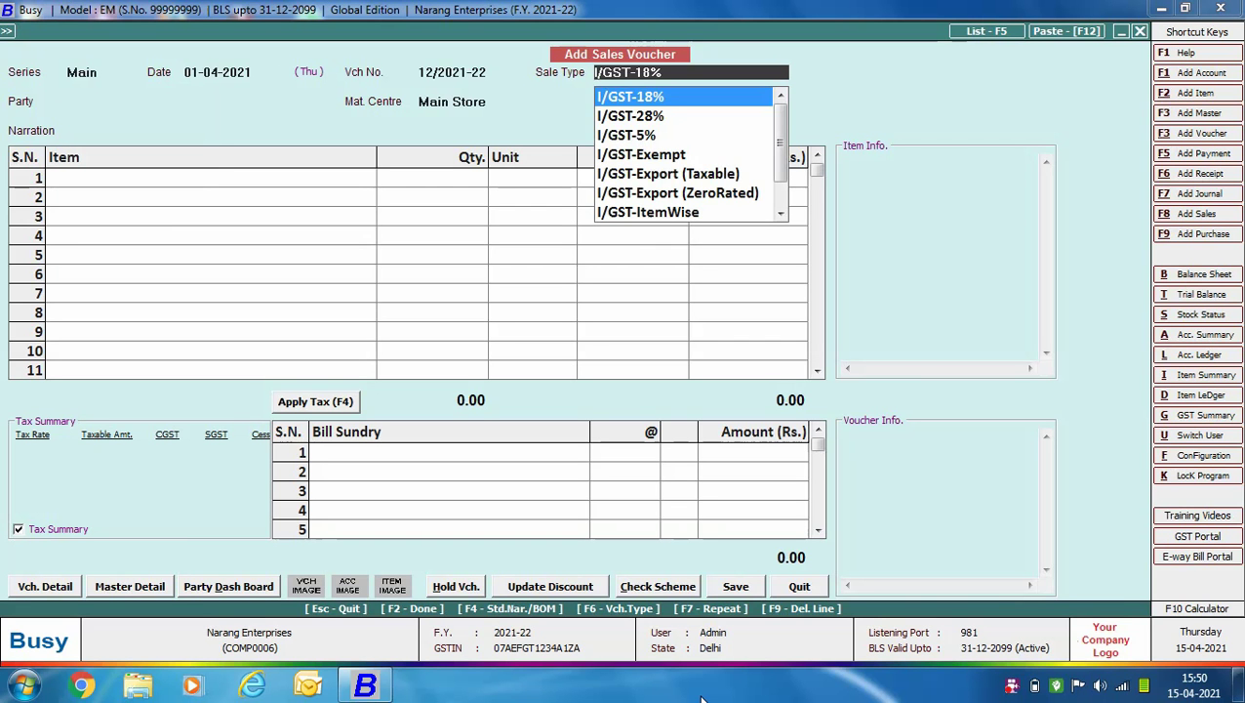
{"action": "key", "text": "Down"}
{"action": "key", "text": "Down"}
{"action": "key", "text": "Down"}
{"action": "key", "text": "Down"}
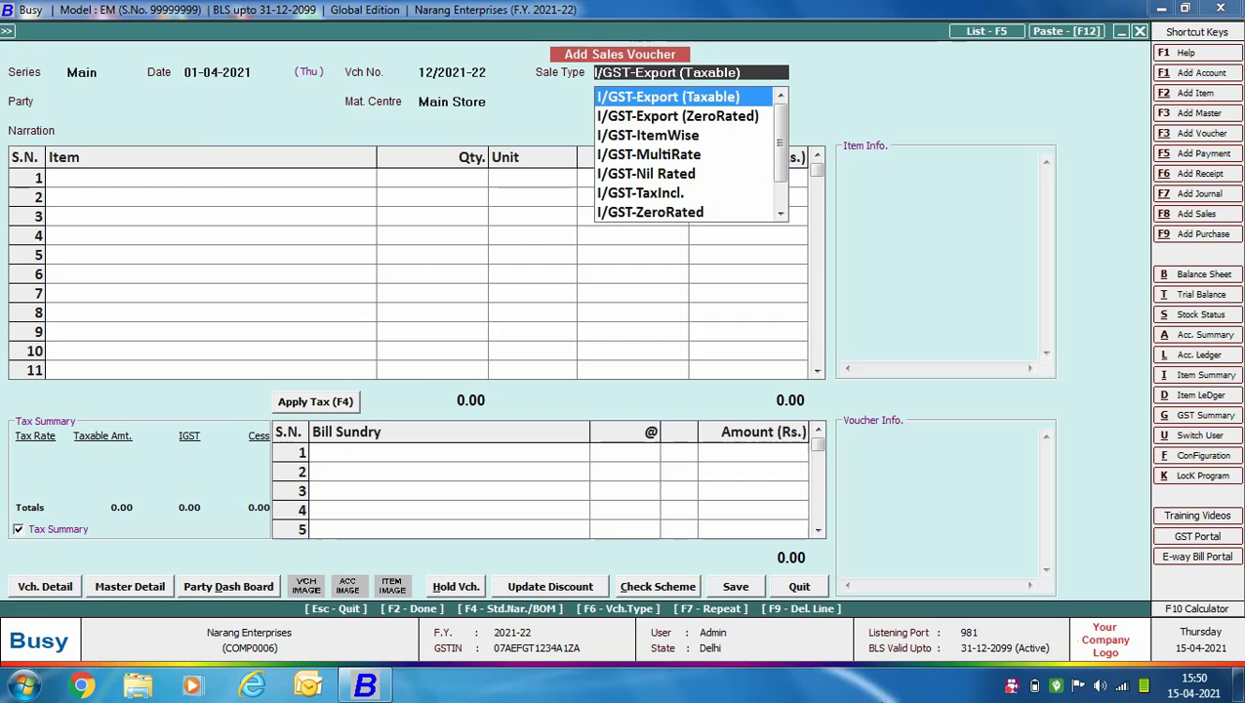
{"action": "key", "text": "ctrl+Return"}
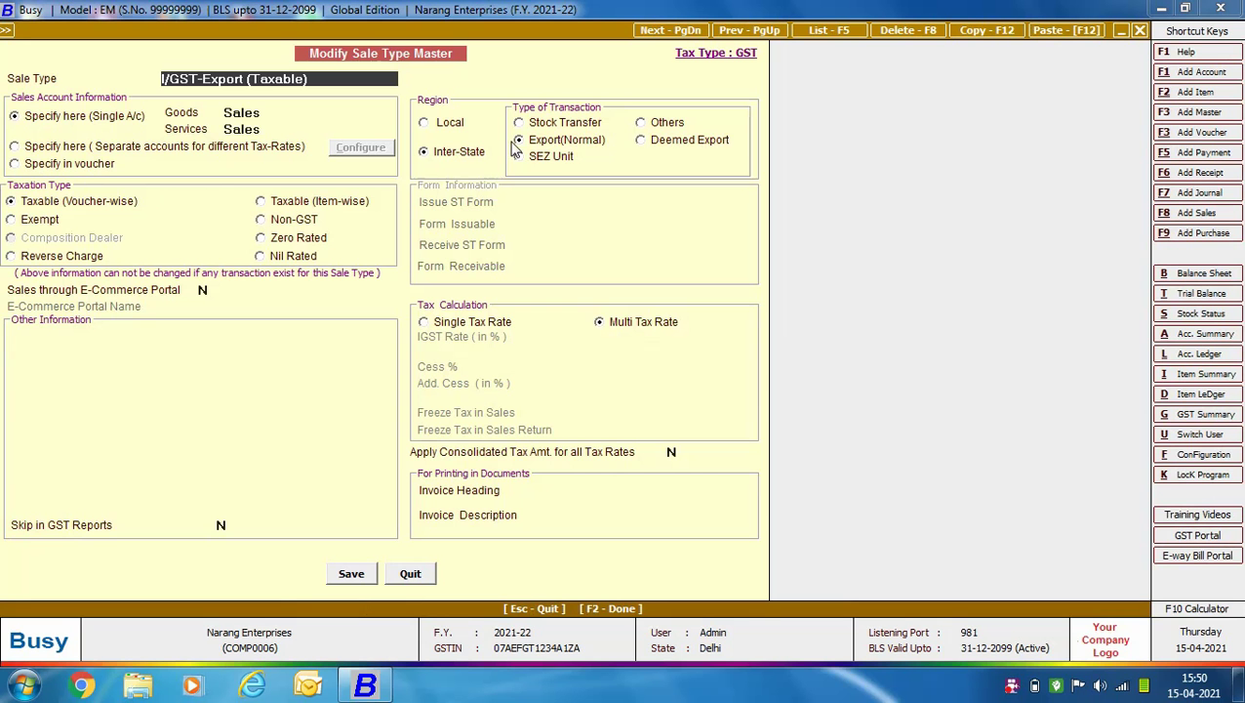
{"action": "left_click", "coordinate": [410, 573]}
{"action": "key", "text": "Return"}
Choose Nova Bright Electricals as the party after checking its account details.
{"action": "type", "text": "no"}
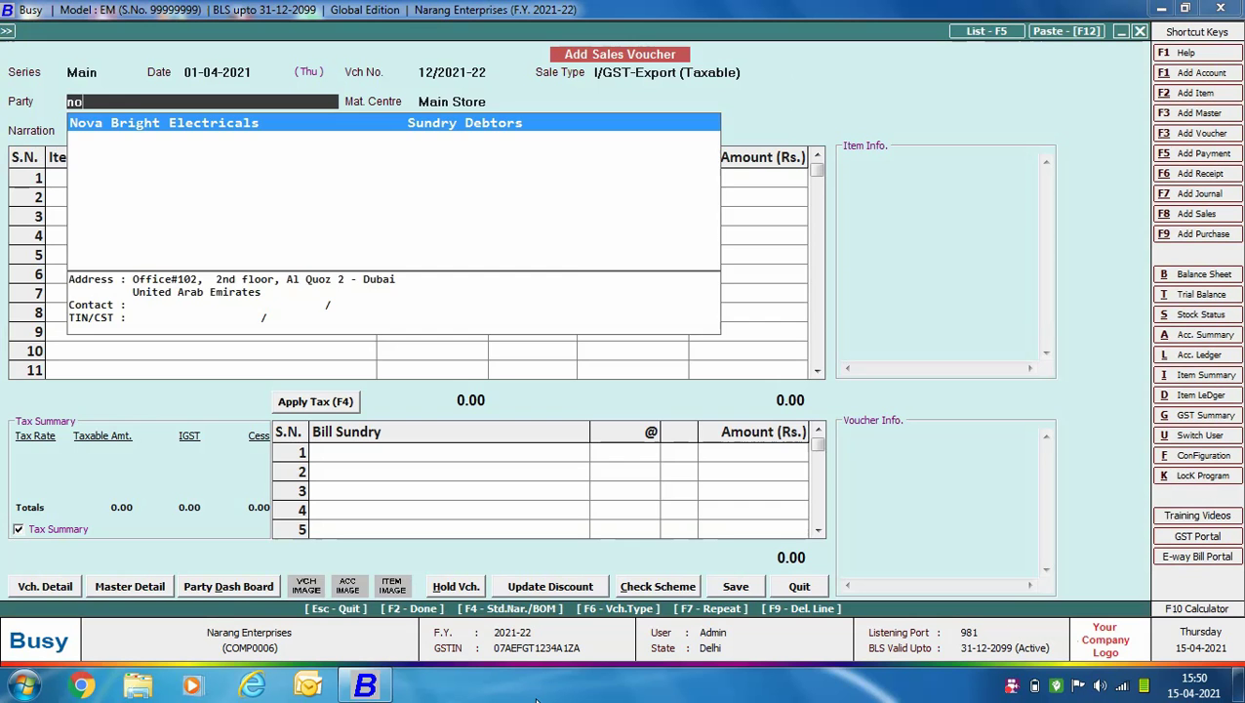
{"action": "key", "text": "Return"}
{"action": "key", "text": "ctrl+Return"}
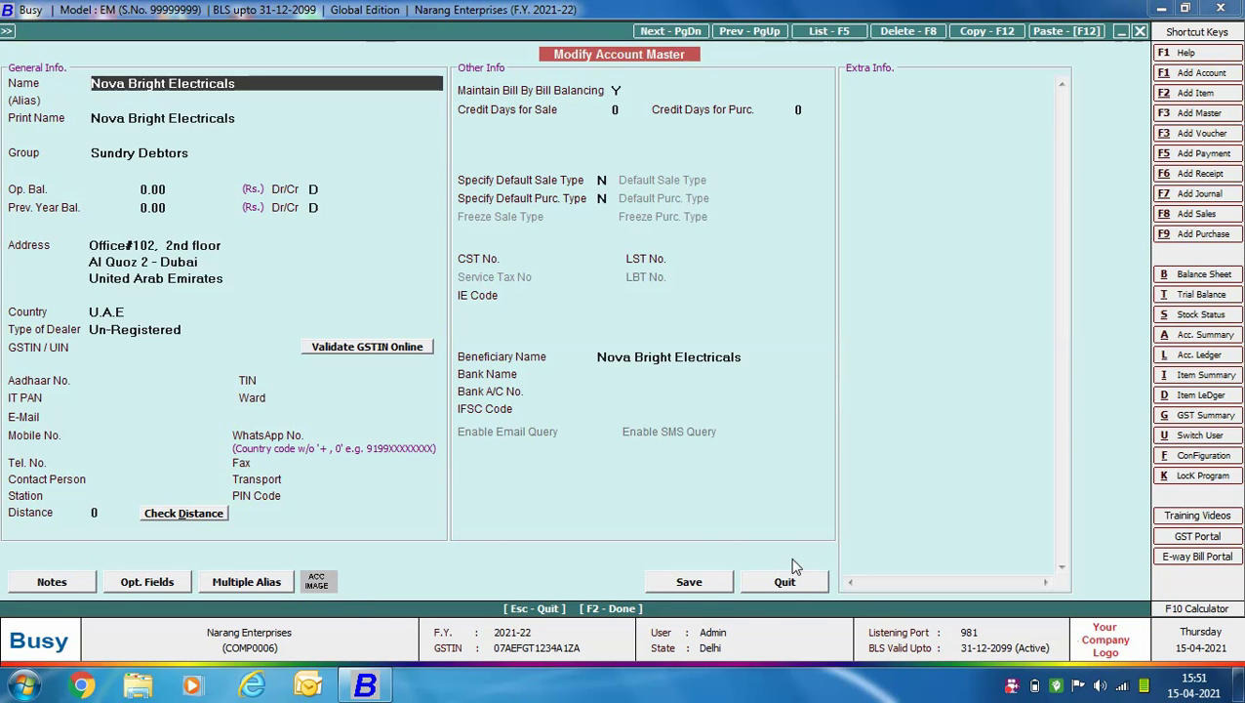
{"action": "left_click", "coordinate": [787, 584]}
{"action": "key", "text": "Return"}
Add Samsung LED 40" Inch with quantity 20, keeping Main Store.
{"action": "key", "text": "Return"}
{"action": "key", "text": "Return"}
{"action": "type", "text": "sam"}
{"action": "key", "text": "Return"}
{"action": "type", "text": "20"}
{"action": "key", "text": "Return"}
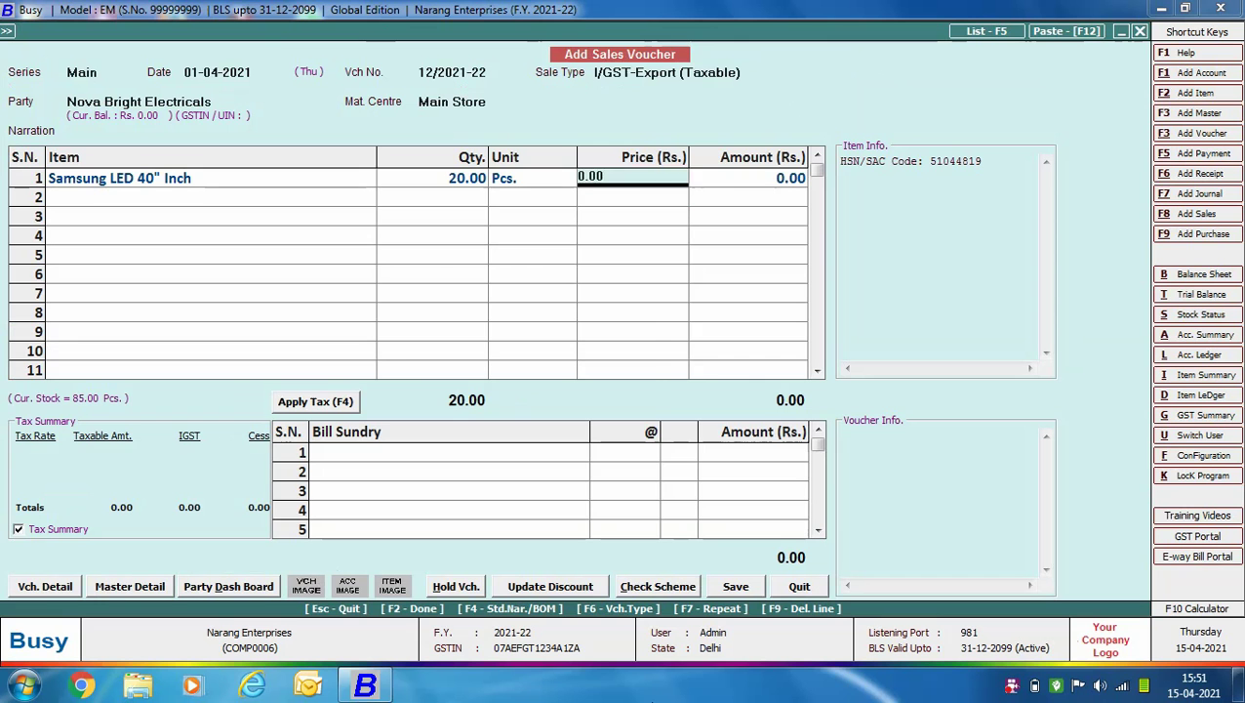
Price the sets at 47,000 and add the IGST (Export / SEZ Unit) bill sundry.
{"action": "type", "text": "47000"}
{"action": "key", "text": "Return"}
{"action": "key", "text": "Return"}
{"action": "key", "text": "Return"}
{"action": "type", "text": "igs"}
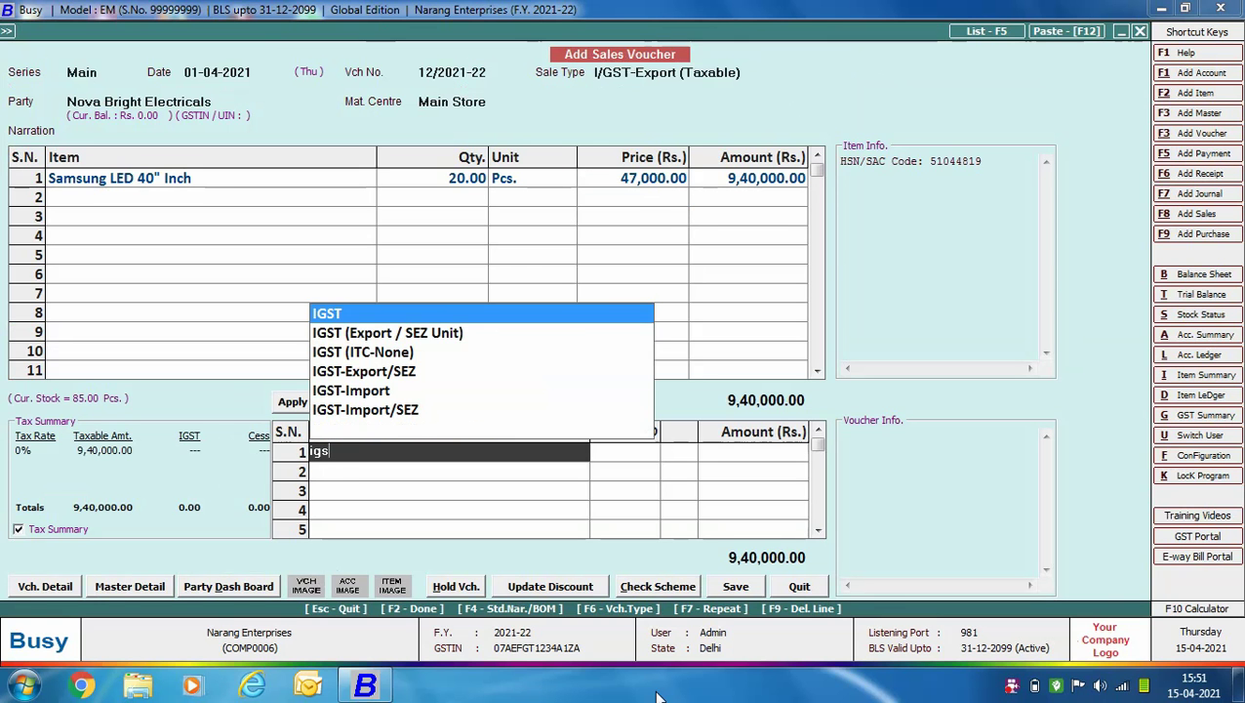
{"action": "key", "text": "Down"}
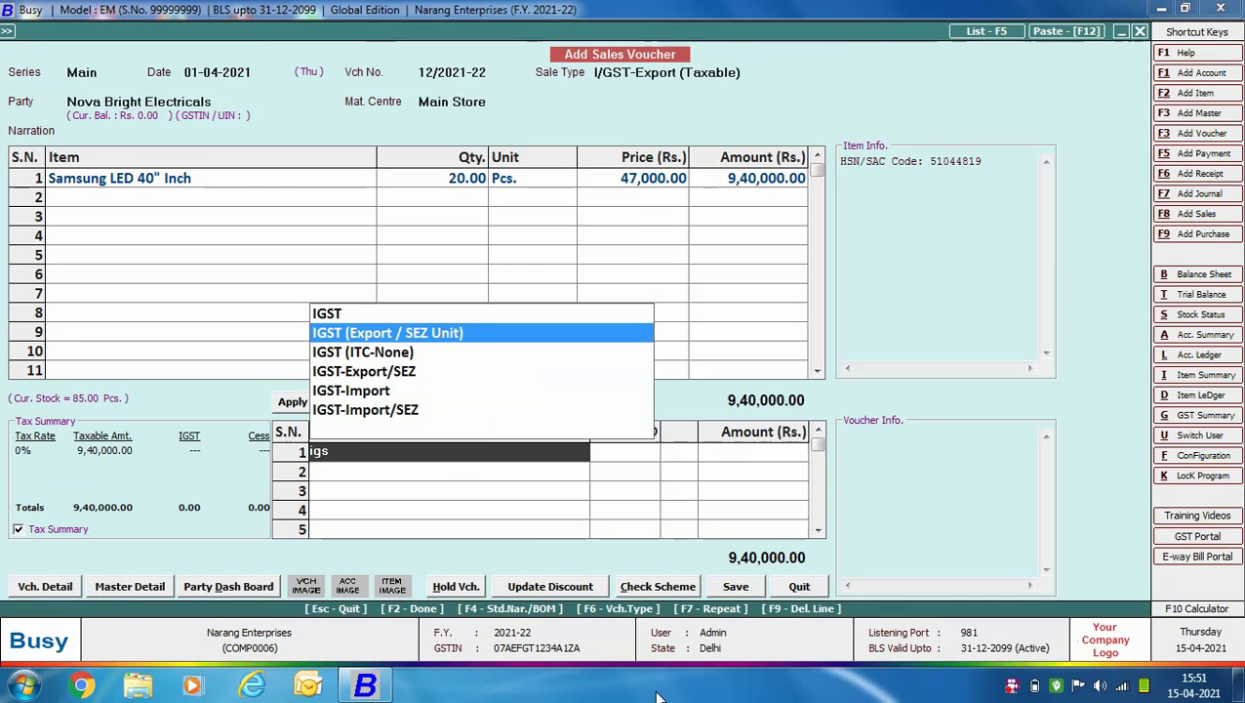
{"action": "key", "text": "Return"}
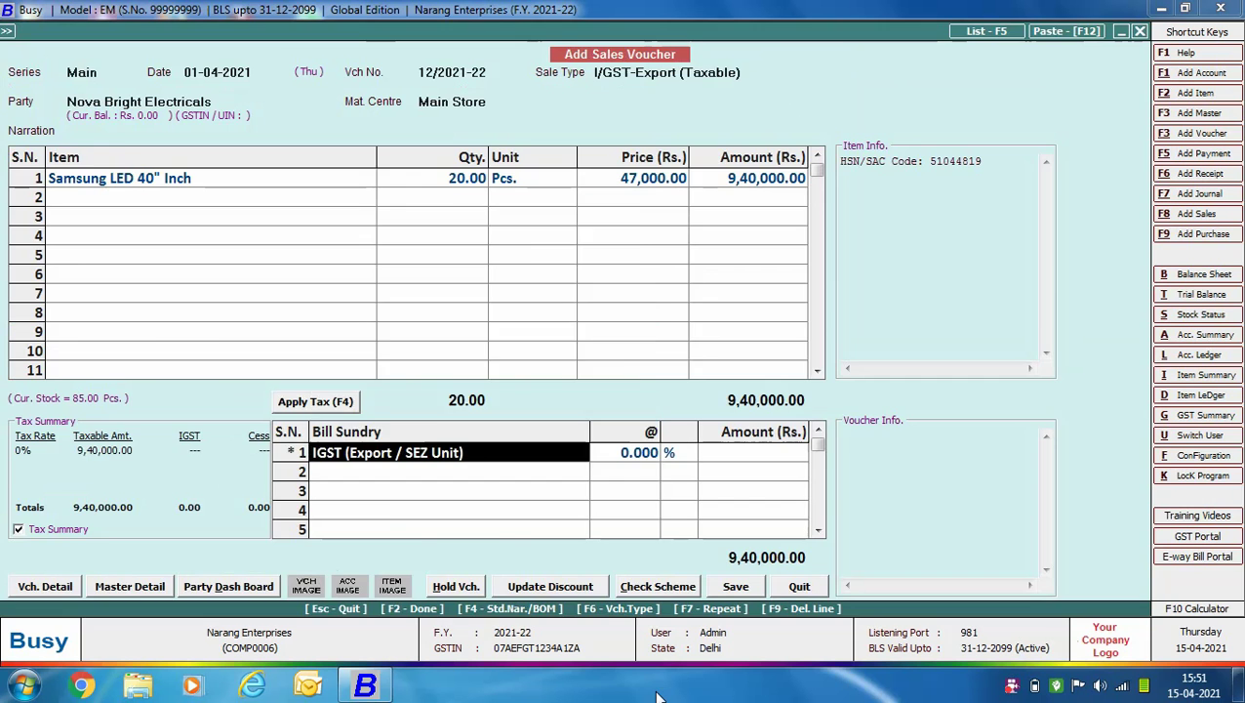
{"action": "key", "text": "ctrl+Return"}
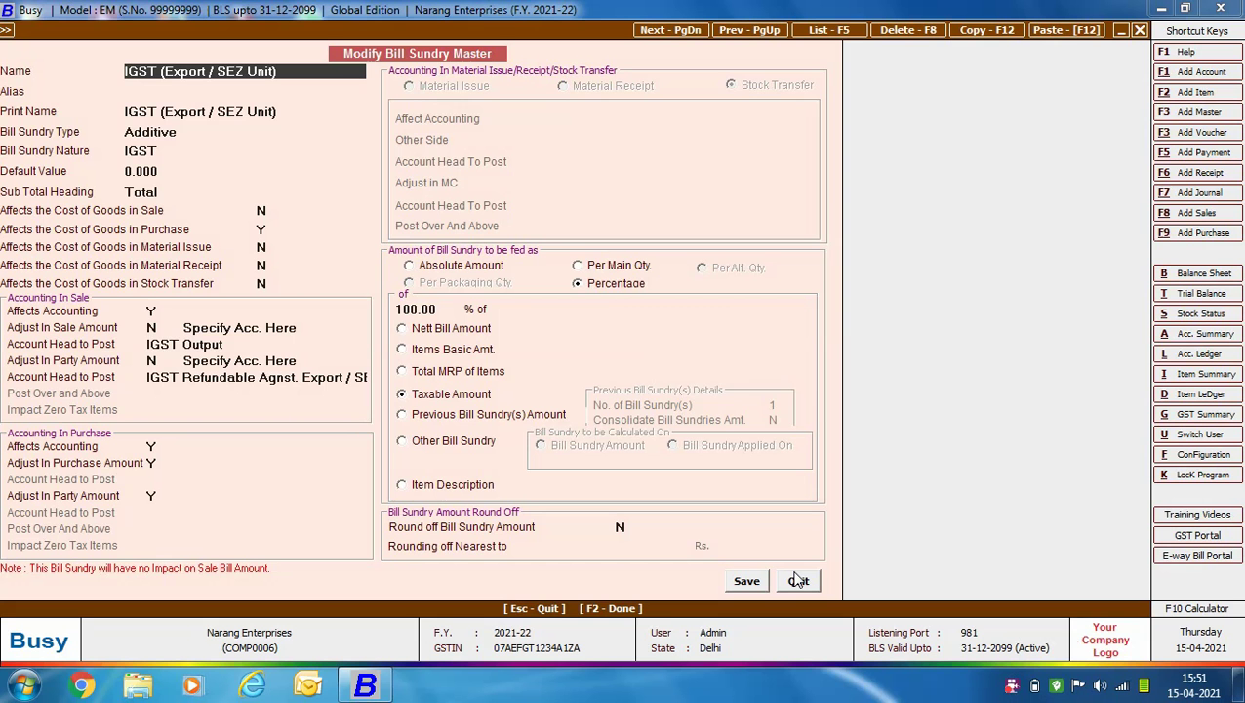
{"action": "left_click", "coordinate": [799, 579]}
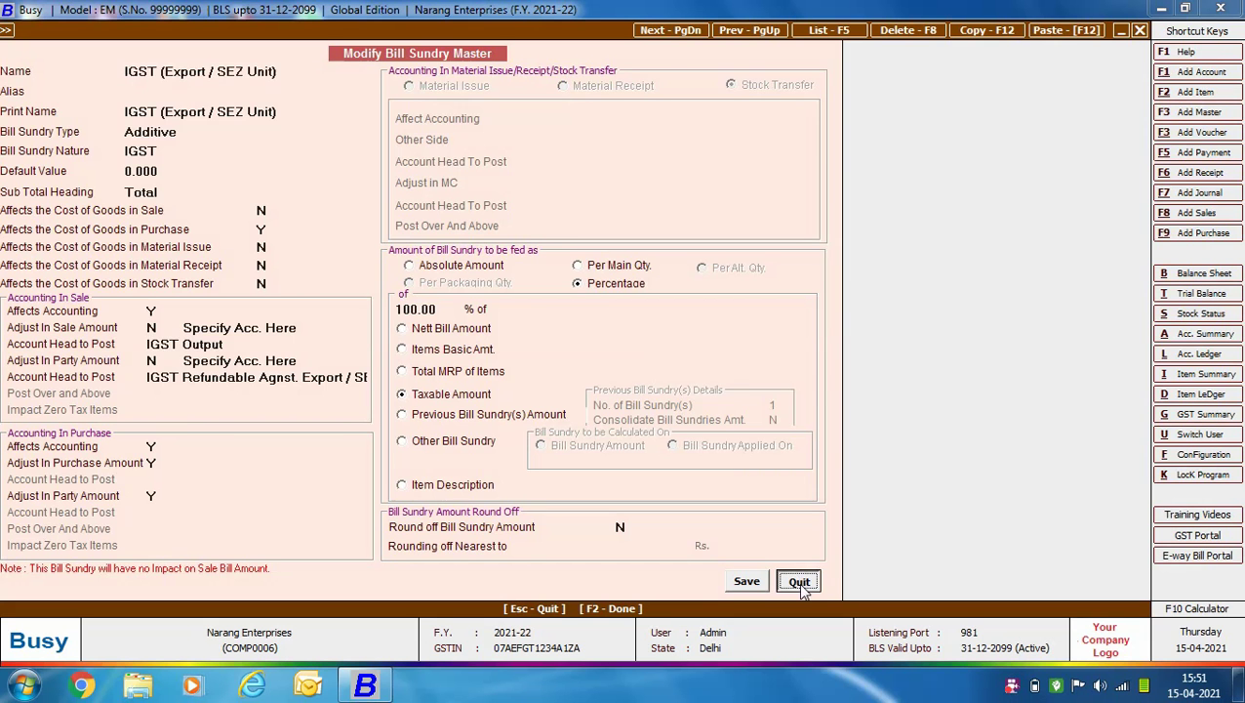
Set the IGST rate to 18% (1,69,200) and save the export invoice.
{"action": "key", "text": "Return"}
{"action": "type", "text": "18"}
{"action": "key", "text": "Return"}
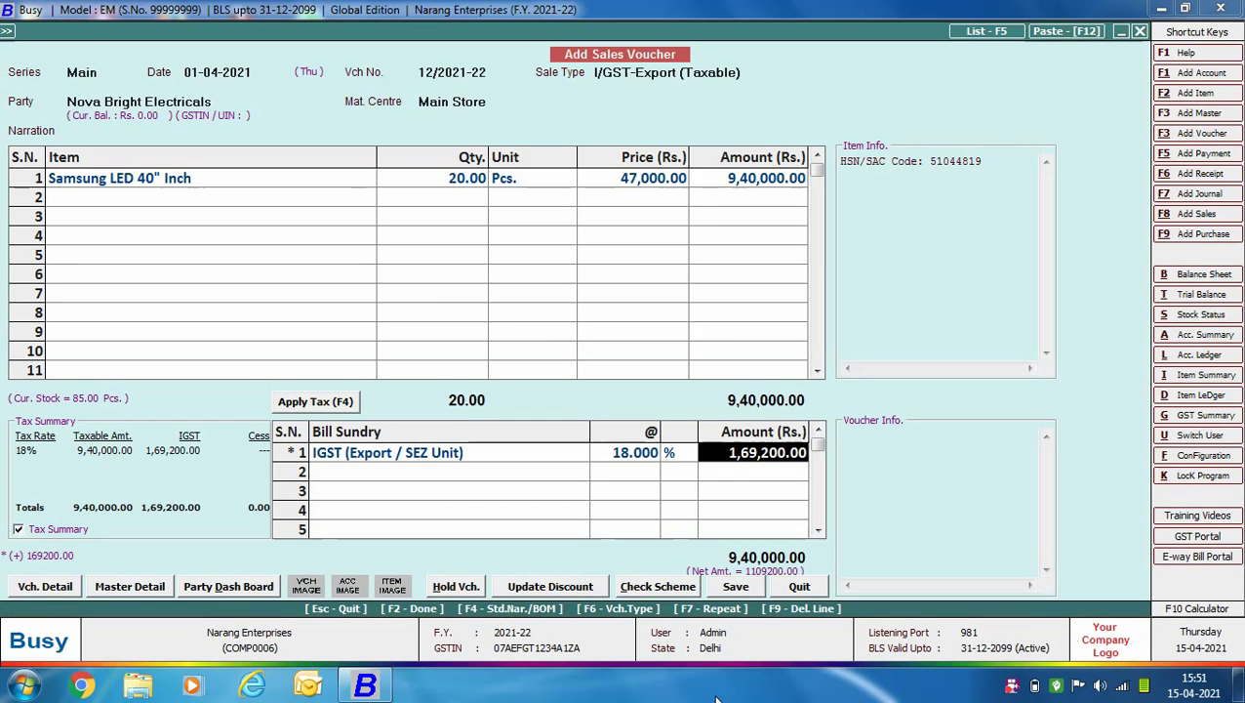
{"action": "left_click", "coordinate": [750, 586]}
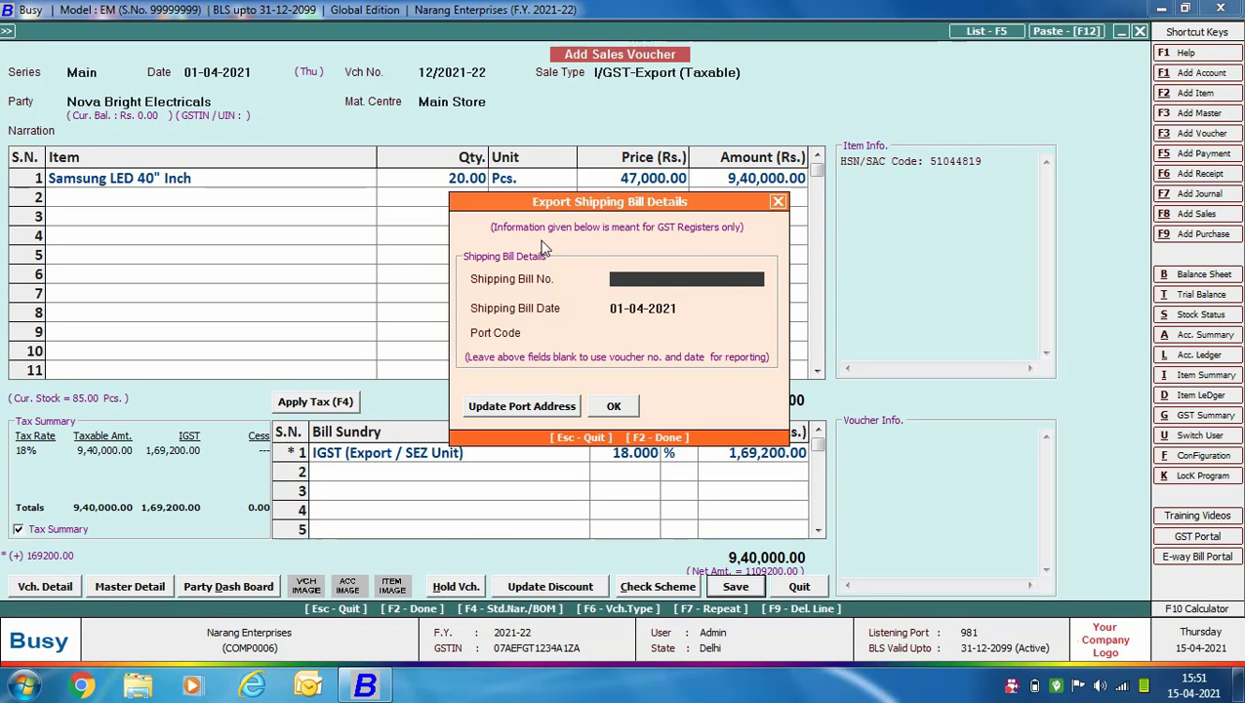
Enter shipping bill 6700981 with port code INB995 and confirm the details.
{"action": "type", "text": "6700981"}
{"action": "key", "text": "Return"}
{"action": "key", "text": "Return"}
{"action": "type", "text": "INB995"}
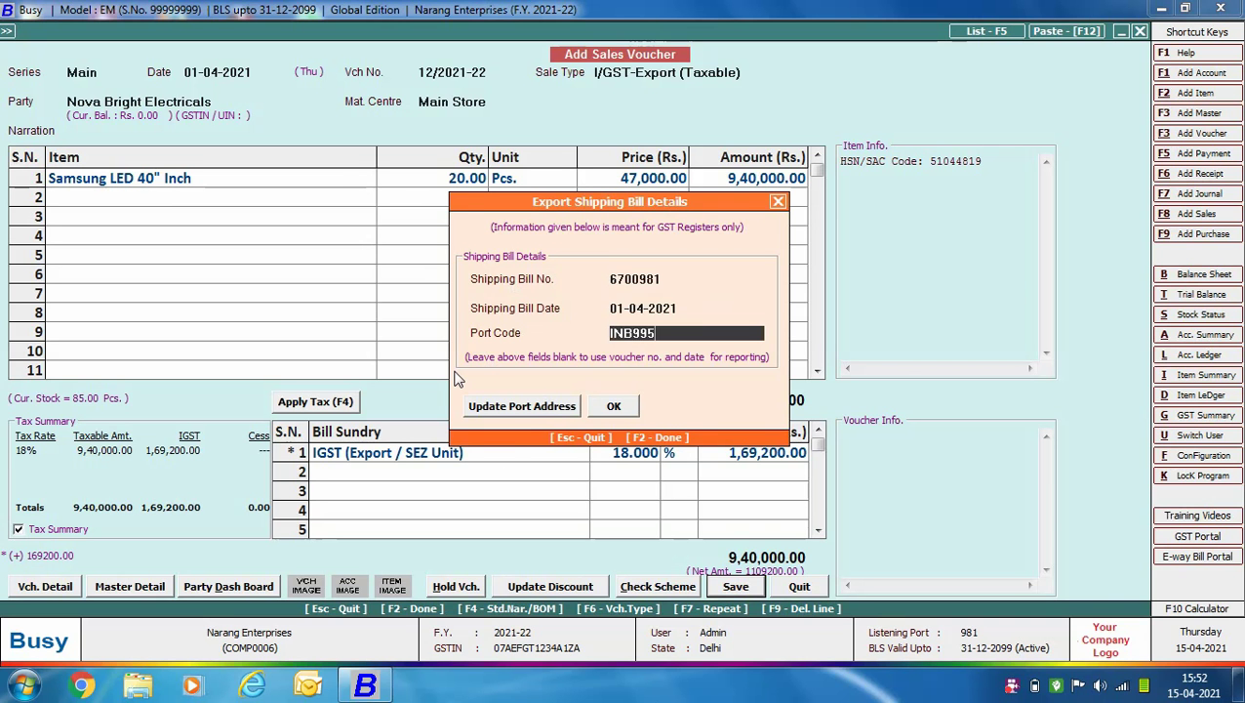
{"action": "left_click", "coordinate": [497, 406]}
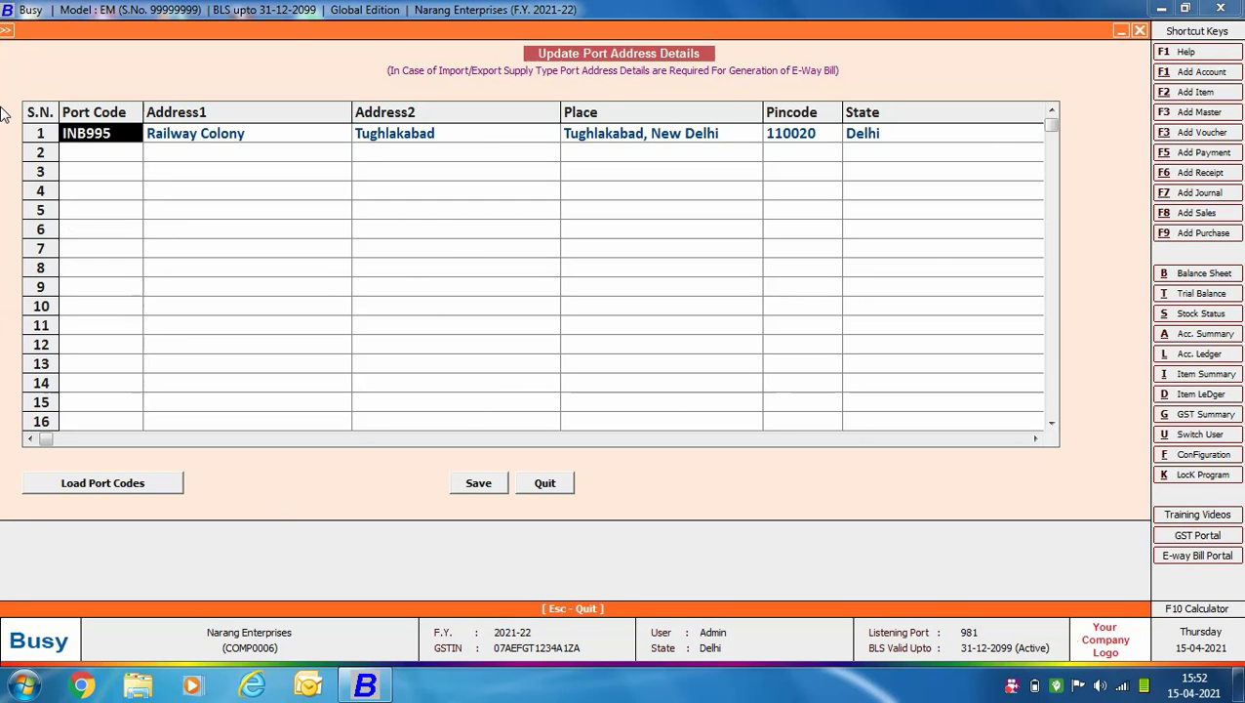
{"action": "left_click", "coordinate": [542, 483]}
{"action": "left_click", "coordinate": [606, 396]}
Accept the bill-by-bill adjustment and save without printing.
{"action": "key", "text": "F2"}
{"action": "key", "text": "Right"}
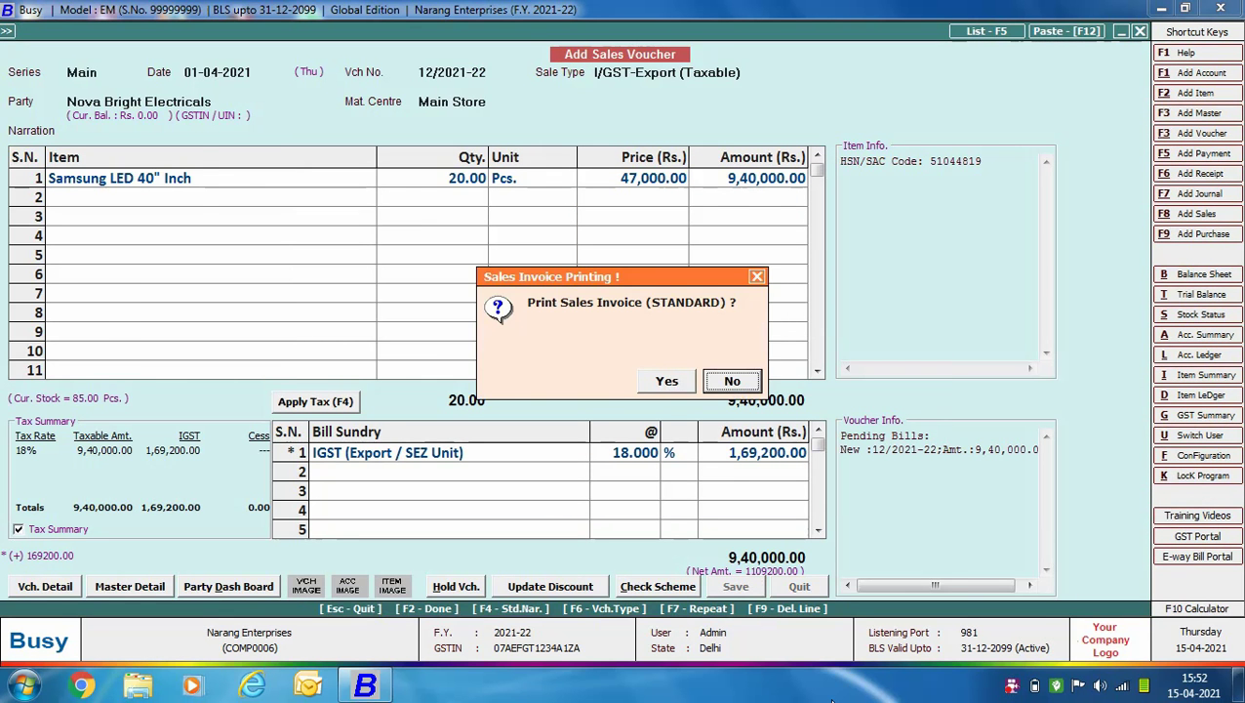
{"action": "key", "text": "Return"}
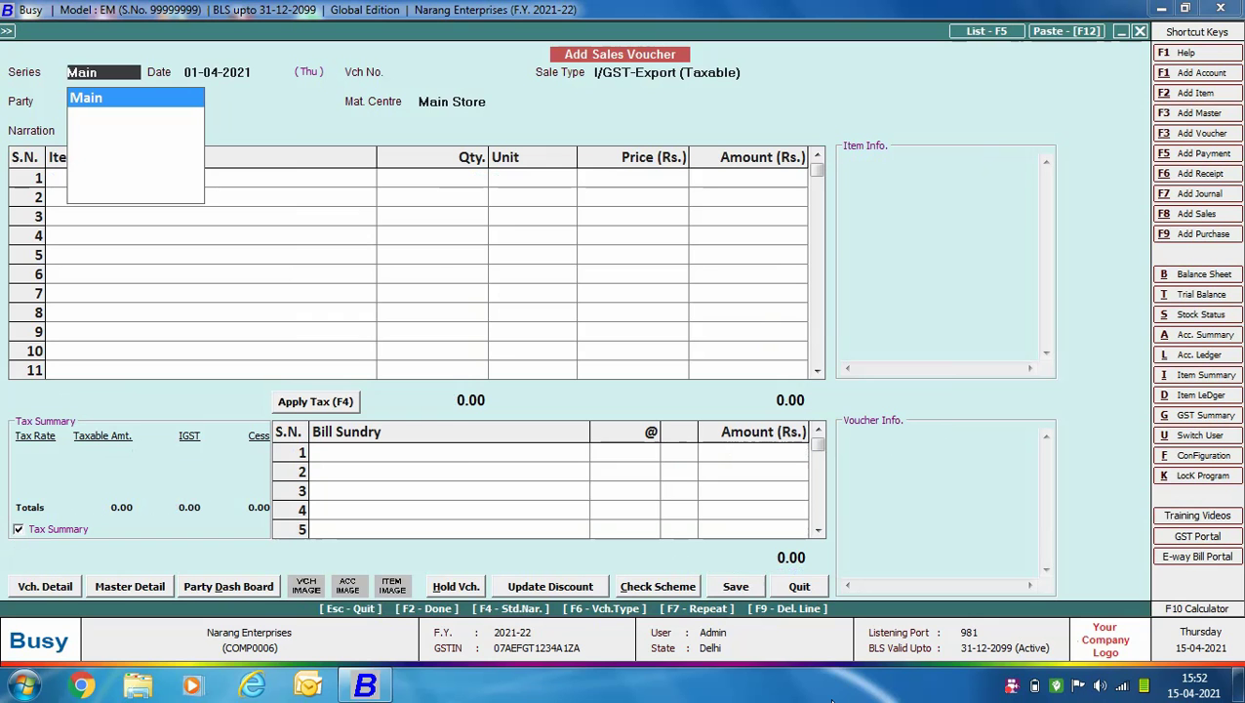
Keep the Main series and 01-04-2021 date, choose I/GST-Export (ZeroRated), and review its settings.
{"action": "key", "text": "Return"}
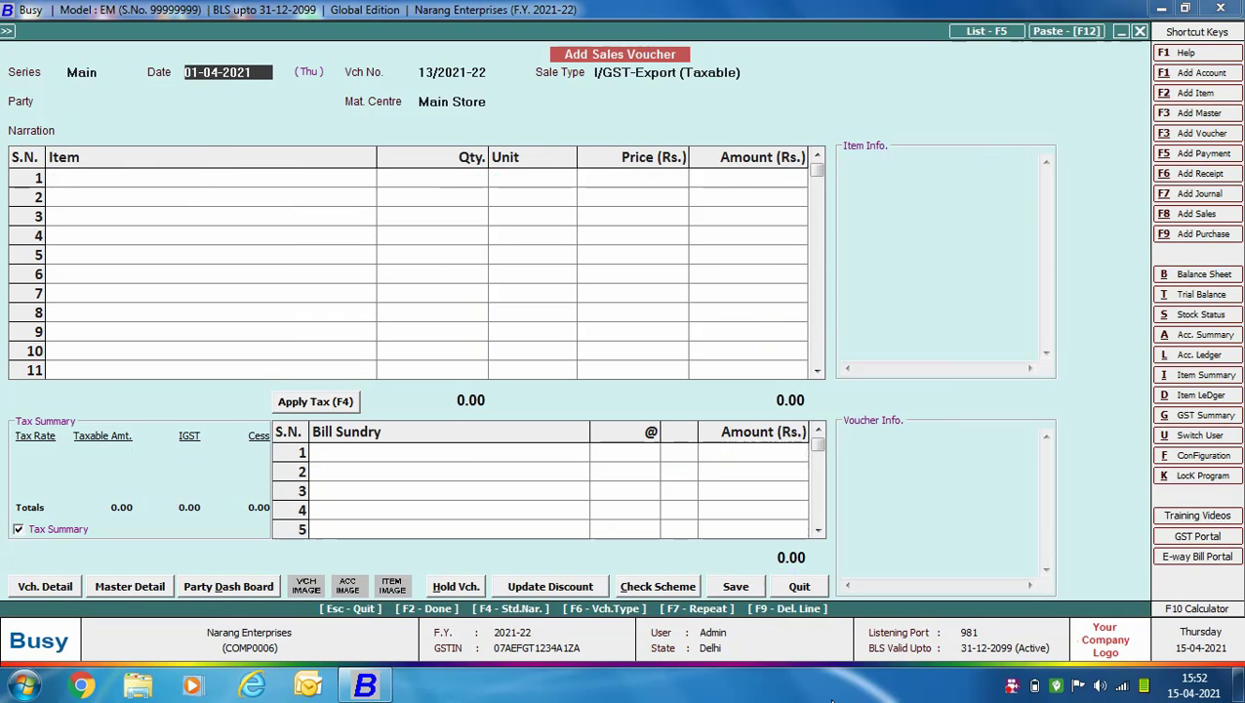
{"action": "key", "text": "Return"}
{"action": "key", "text": "Down"}
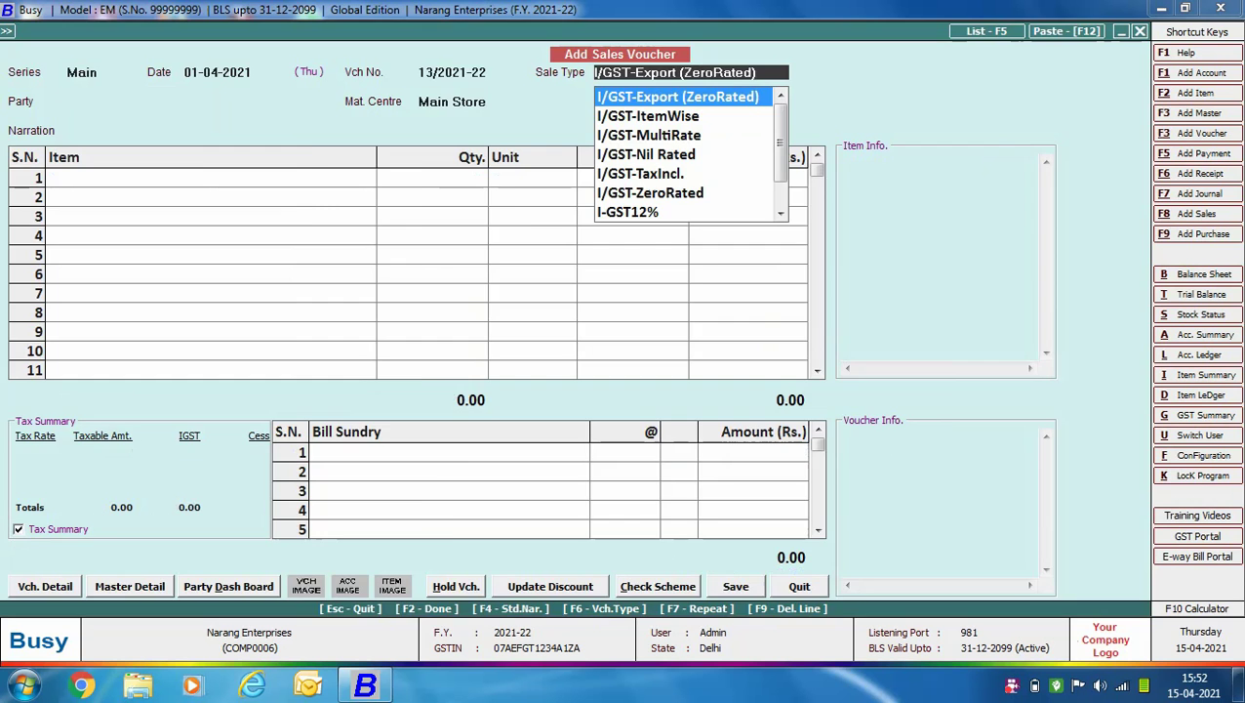
{"action": "key", "text": "ctrl+Return"}
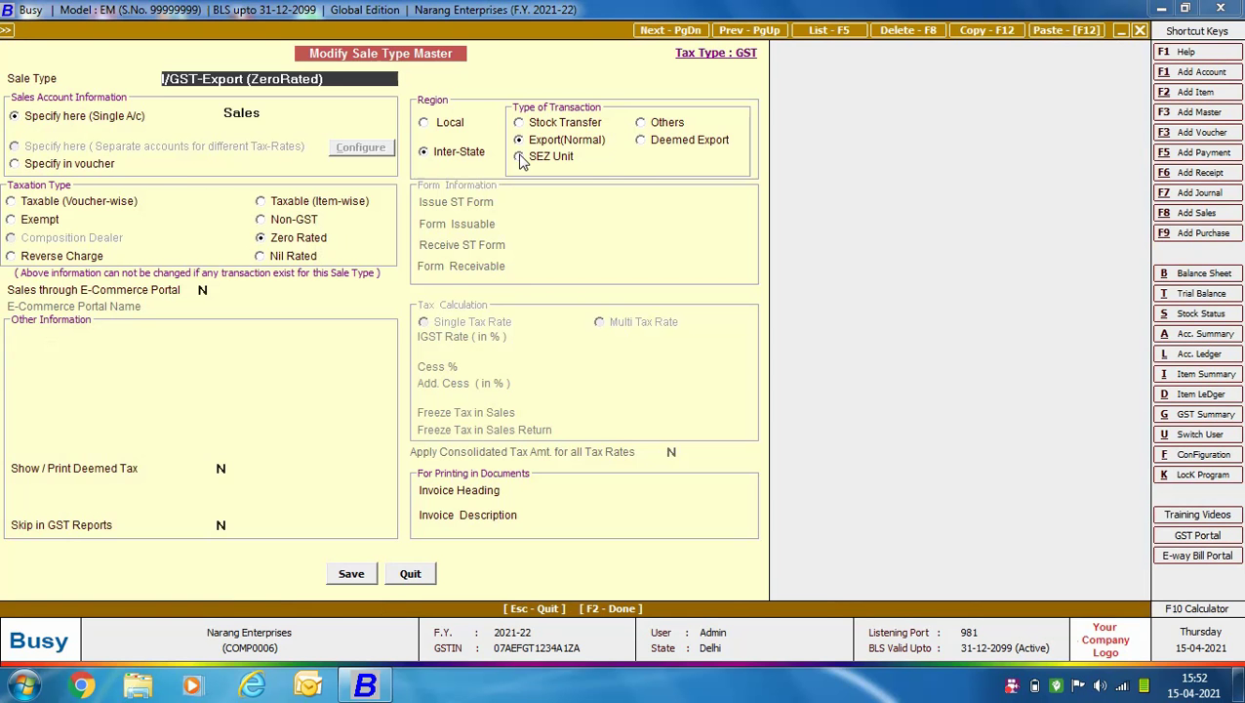
{"action": "key", "text": "Escape"}
Confirm the zero-rated sale type and choose Nova Bright Electricals as the party.
{"action": "key", "text": "Return"}
{"action": "type", "text": "N"}
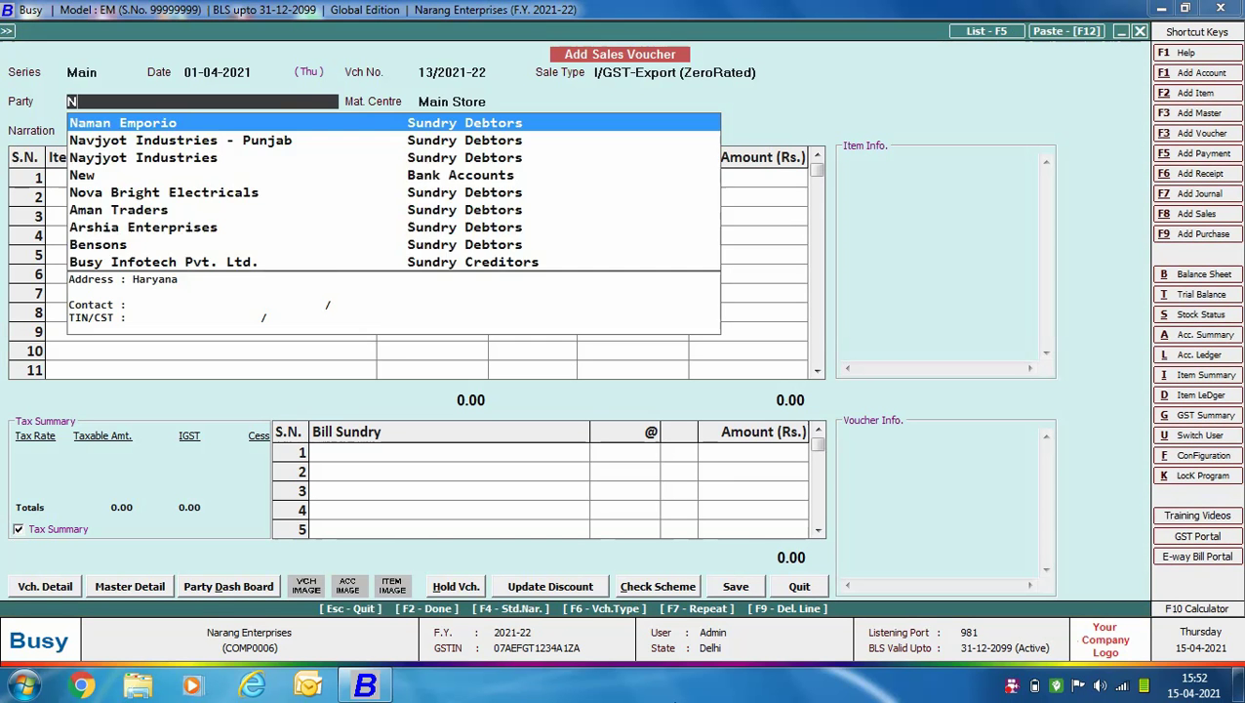
{"action": "type", "text": "O"}
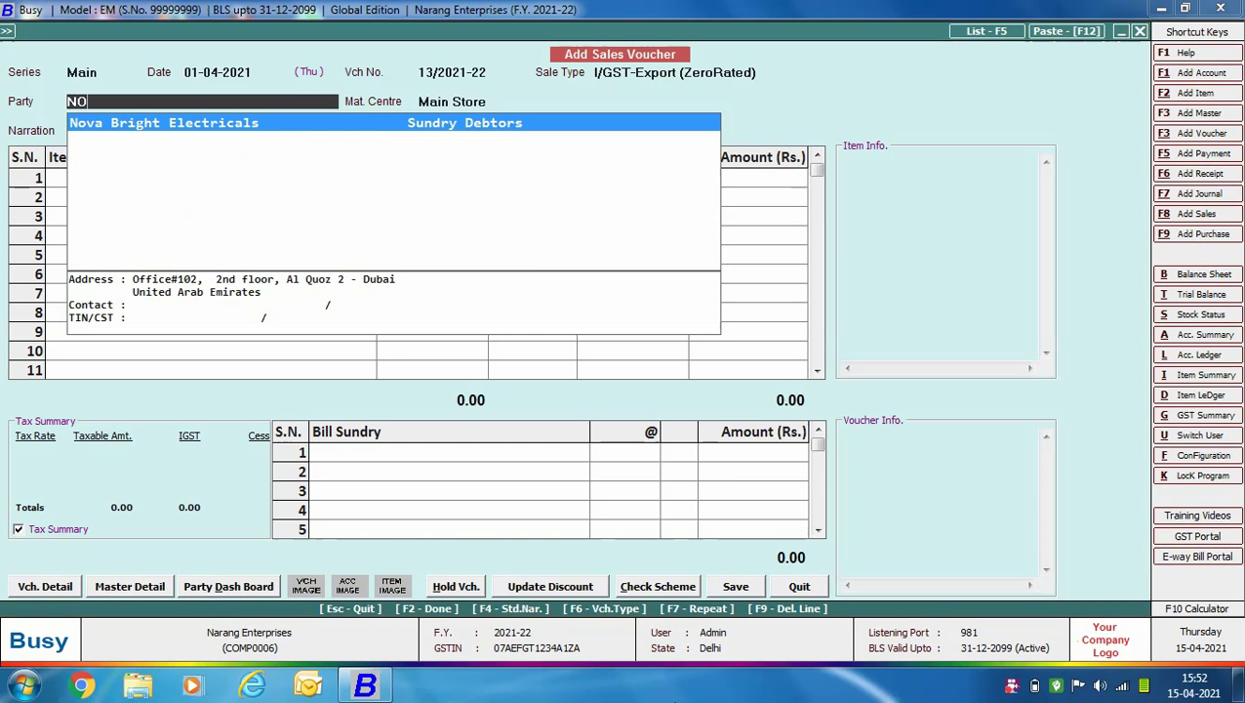
{"action": "key", "text": "Return"}
Add 10 Samsung LED 40" Inch at 47,000 each.
{"action": "key", "text": "Return"}
{"action": "type", "text": "sa"}
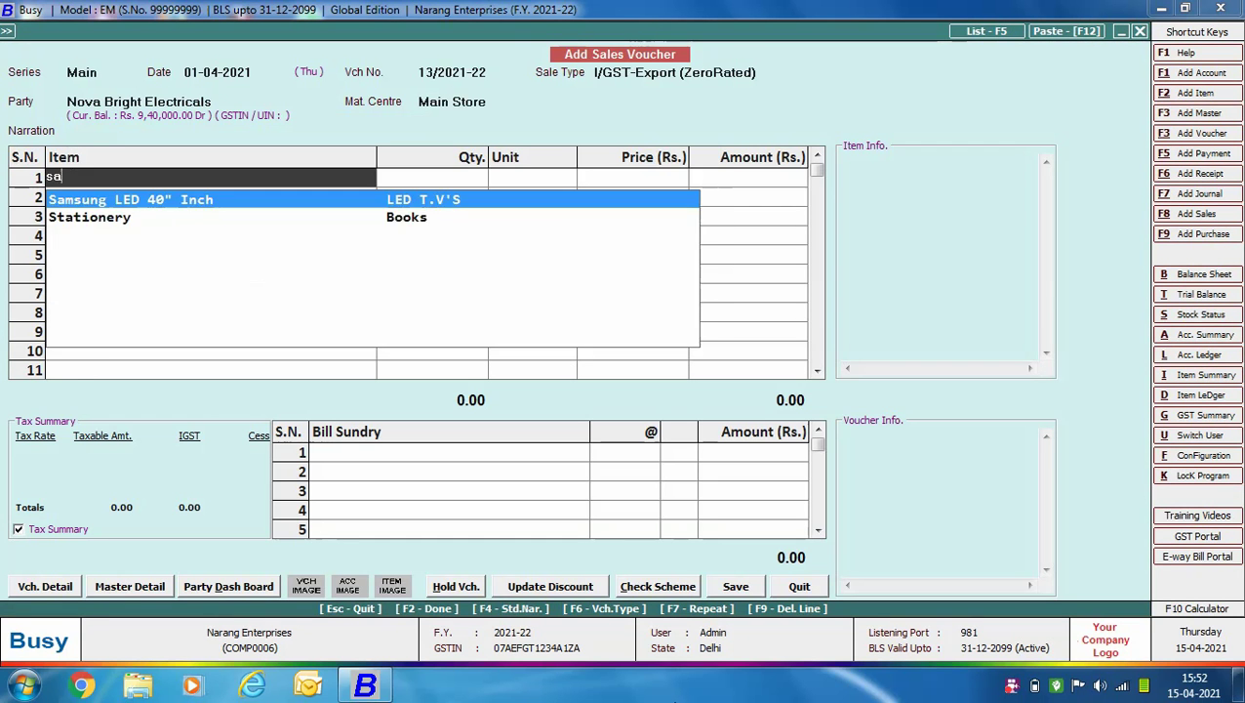
{"action": "key", "text": "Return"}
{"action": "type", "text": "10"}
{"action": "key", "text": "Return"}
{"action": "type", "text": "470000.00"}
{"action": "key", "text": "Return"}
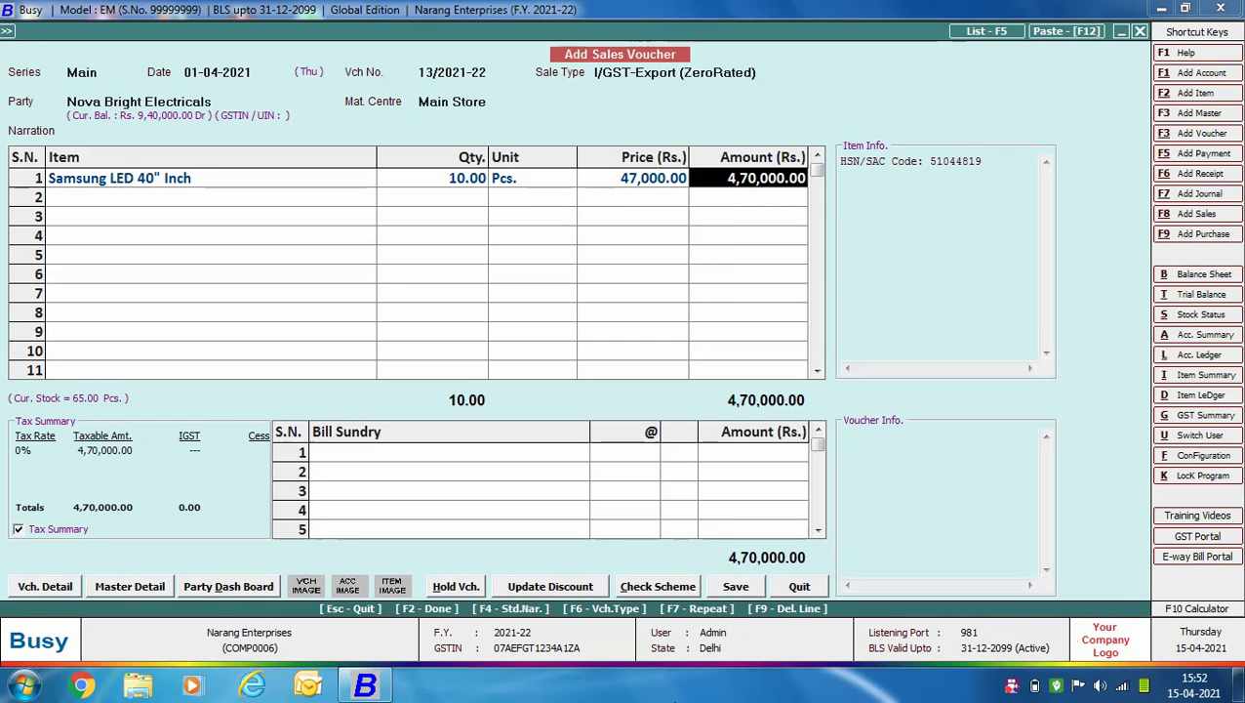
{"action": "key", "text": "Return"}
{"action": "key", "text": "Return"}
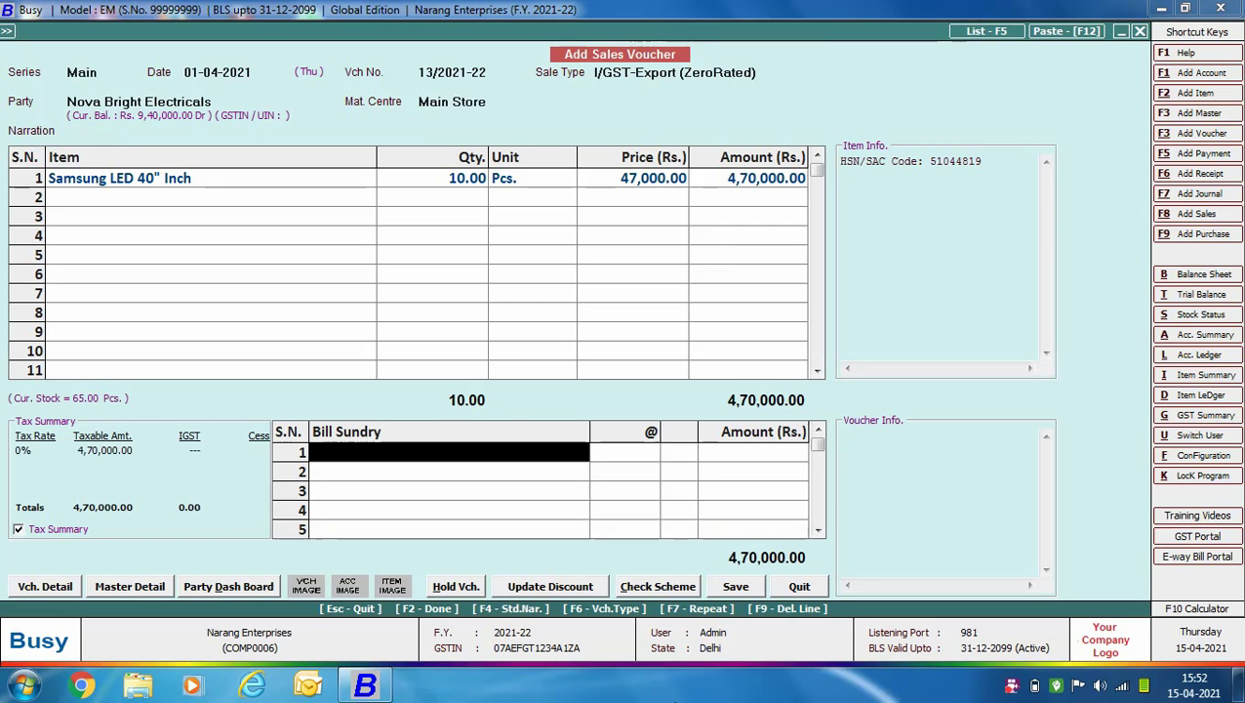
Enter shipping bill 6700982, keep the 01-04-2021 date, and set port code INB995.
{"action": "key", "text": "Return"}
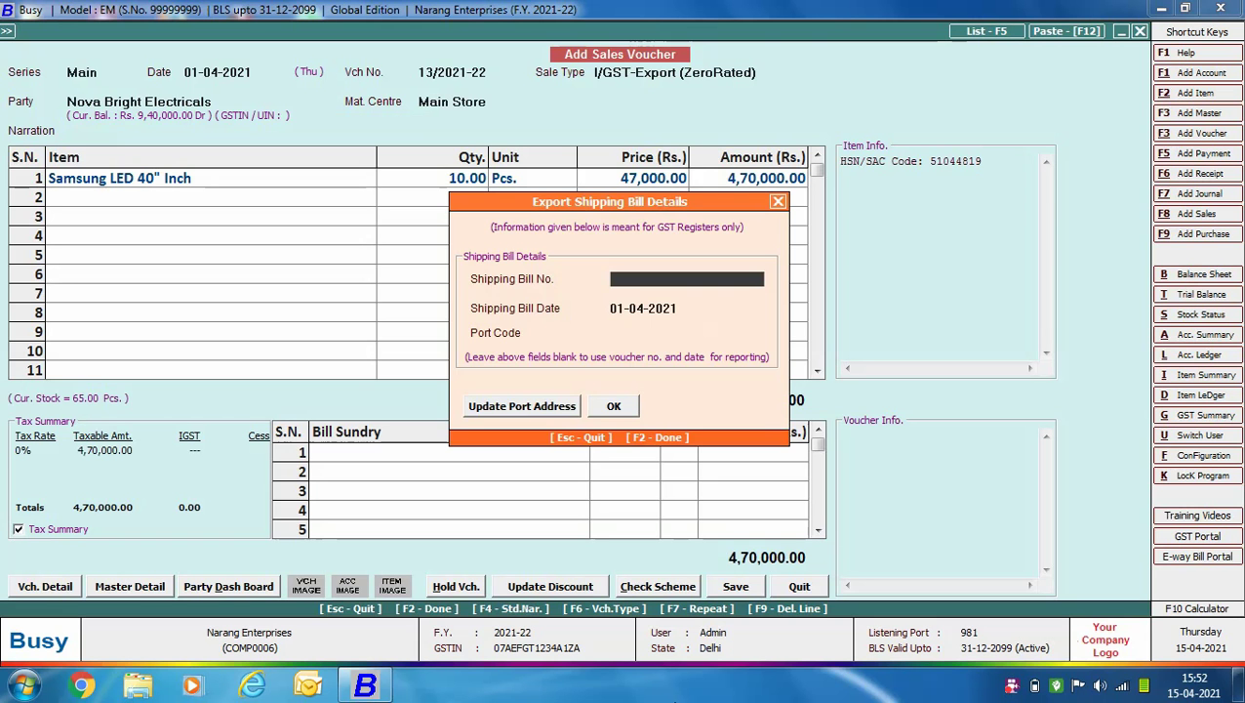
{"action": "type", "text": "6700982"}
{"action": "key", "text": "Return"}
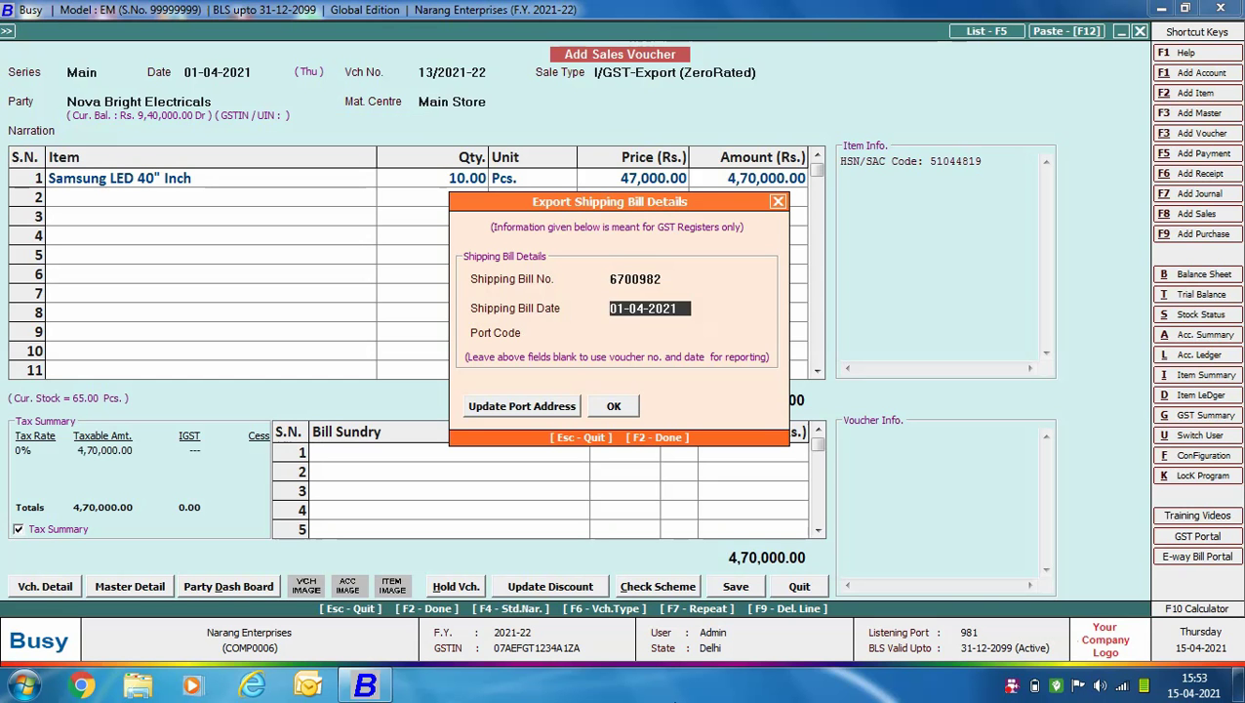
{"action": "key", "text": "Return"}
{"action": "type", "text": "INB995"}
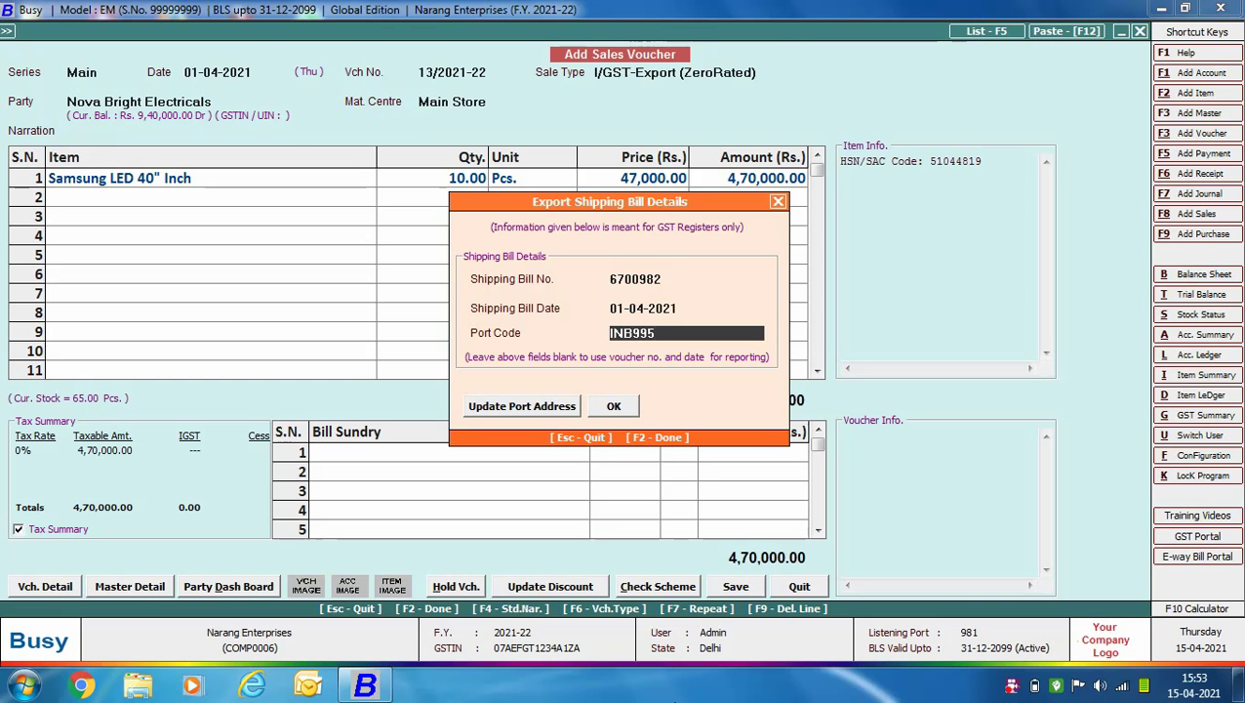
{"action": "key", "text": "Return"}
{"action": "key", "text": "Return"}
{"action": "key", "text": "Return"}
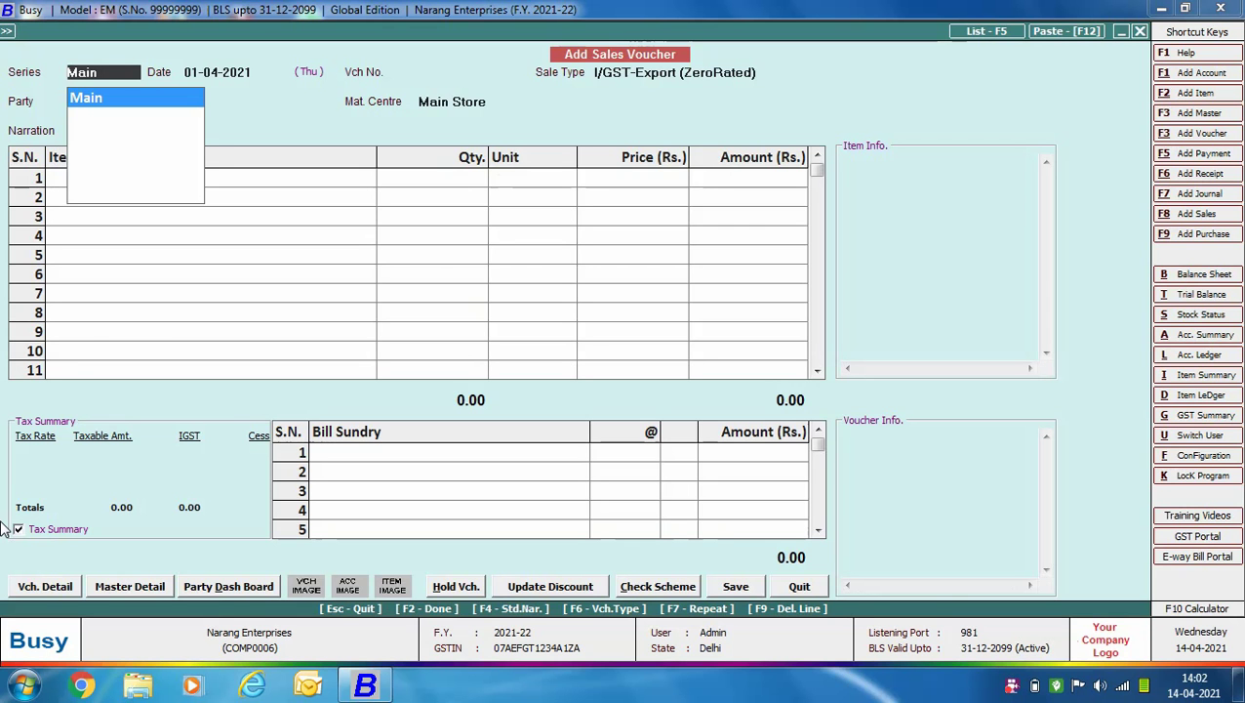
Start voucher 14/2021-22 with sale type SEZ-Taxable after checking its inter-state SEZ Unit settings.
{"action": "key", "text": "Return"}
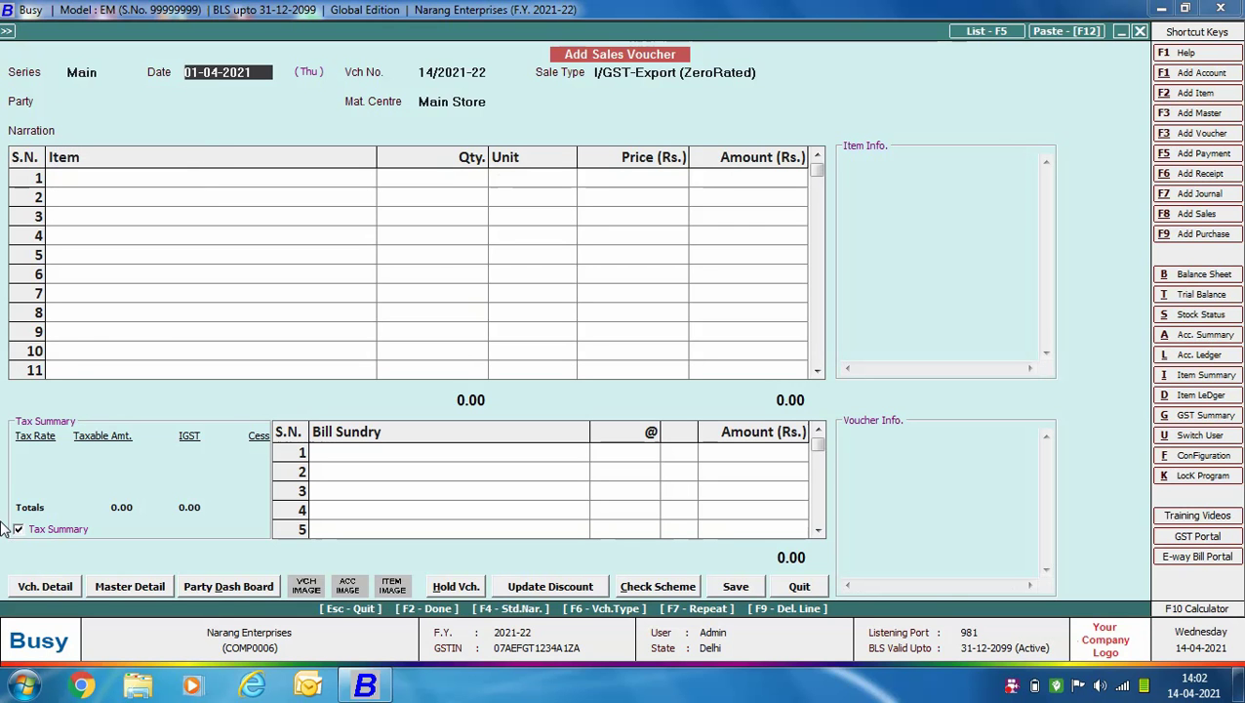
{"action": "key", "text": "Return"}
{"action": "type", "text": "sez"}
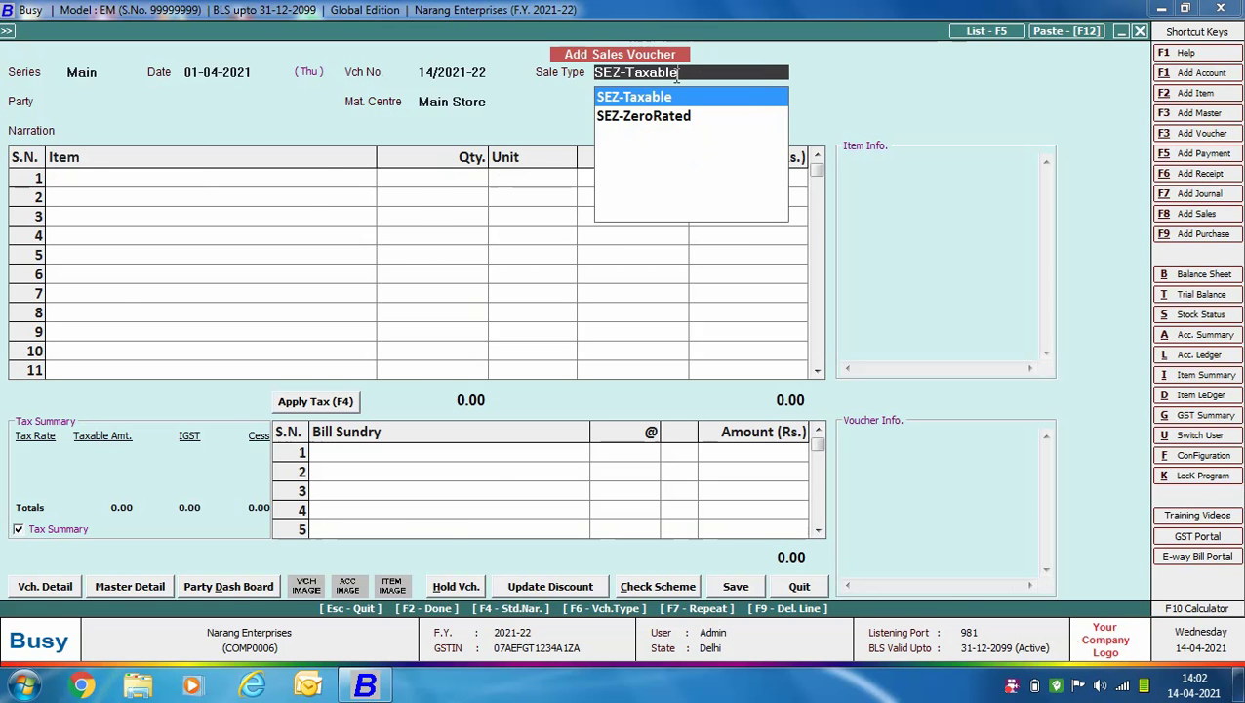
{"action": "key", "text": "F3"}
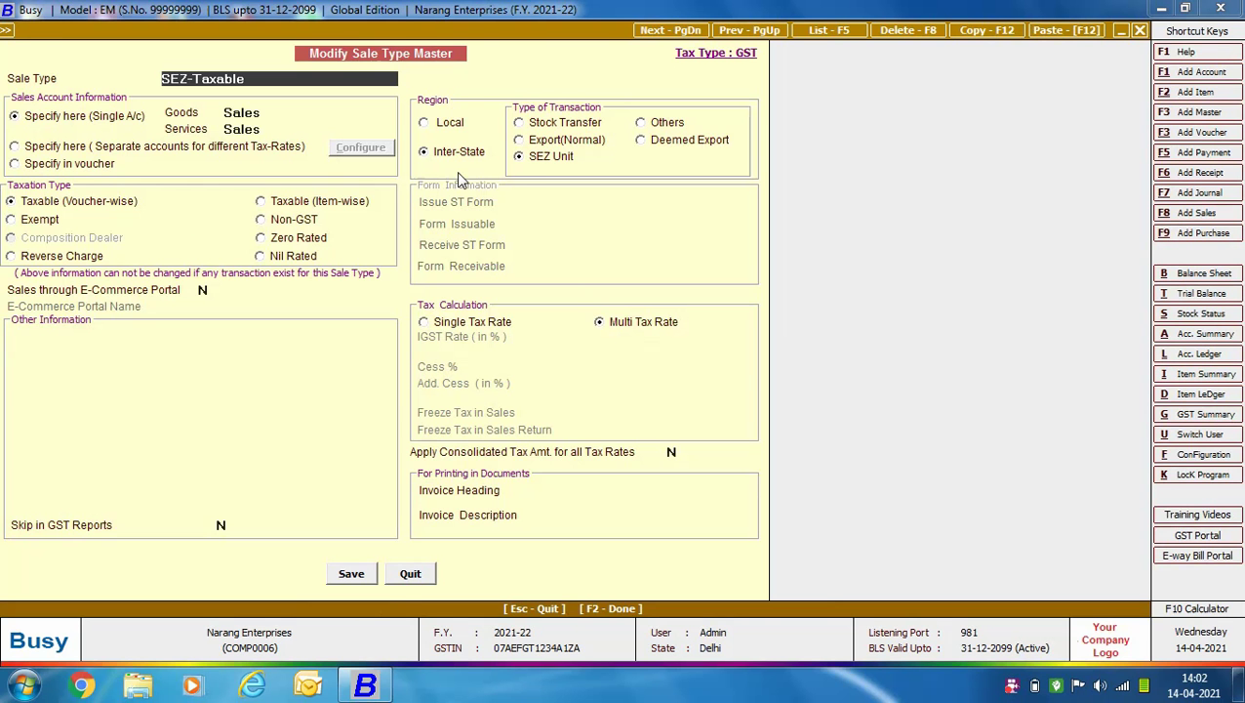
{"action": "left_click", "coordinate": [414, 577]}
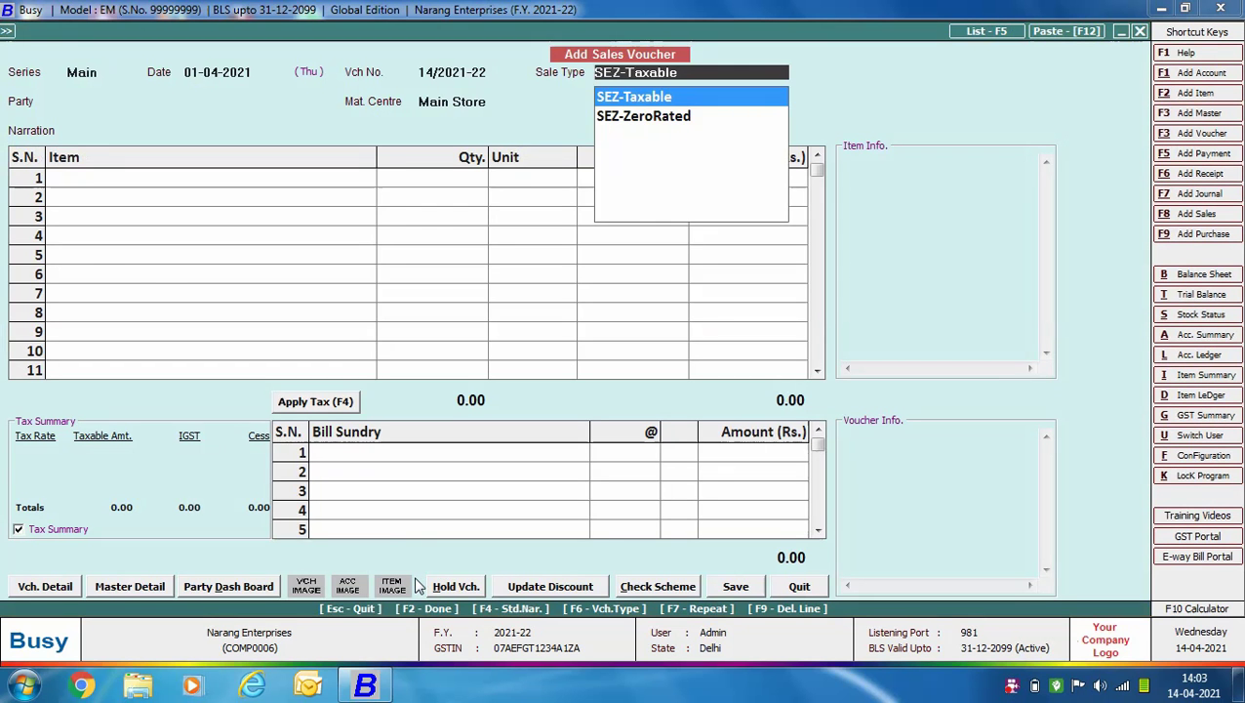
{"action": "key", "text": "Return"}
Choose party Naman Emporio and add 5 Godrej Regrigerator 255 Litre at 45,000.
{"action": "type", "text": "Naman Emporio"}
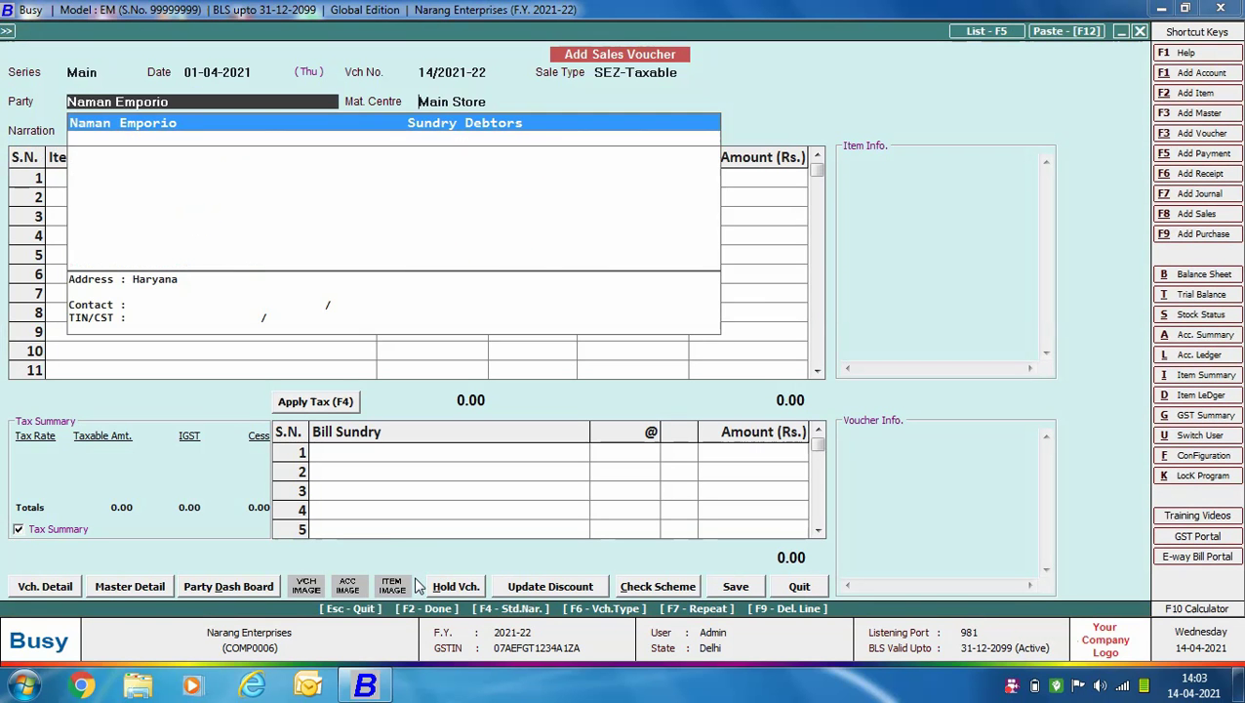
{"action": "key", "text": "Return"}
{"action": "key", "text": "Return"}
{"action": "key", "text": "Return"}
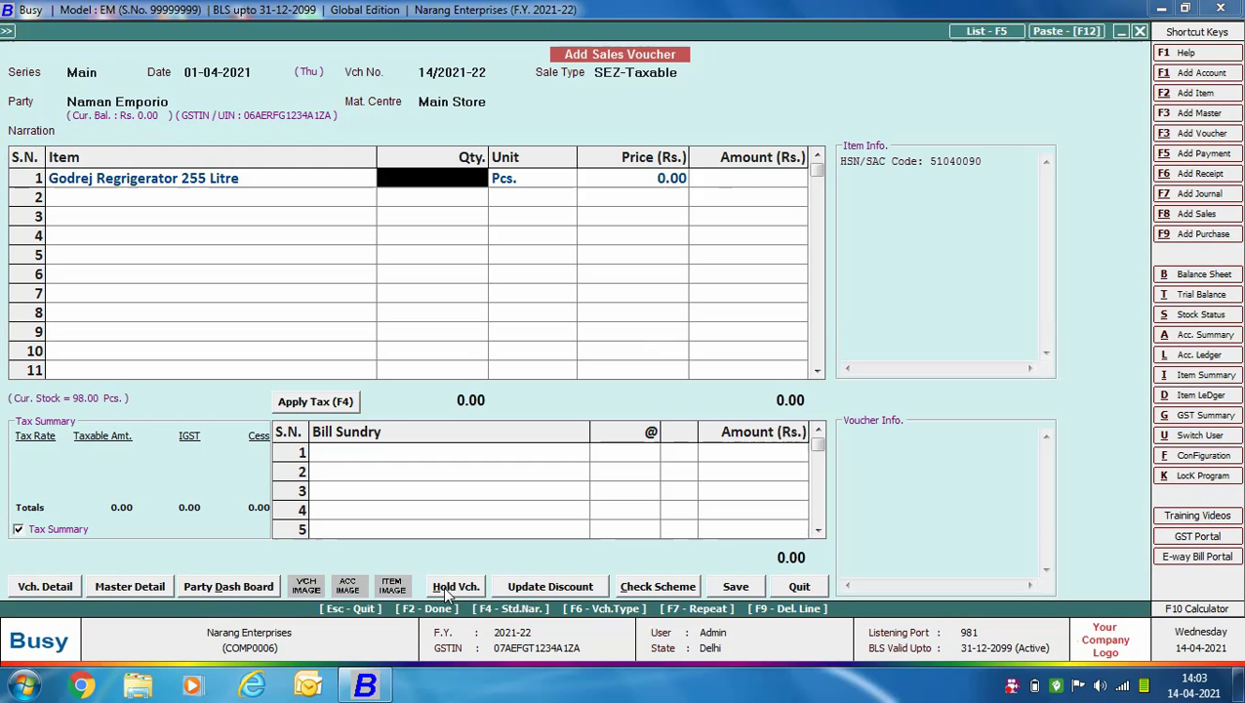
{"action": "type", "text": "5"}
{"action": "key", "text": "Return"}
{"action": "type", "text": "45000"}
{"action": "key", "text": "Return"}
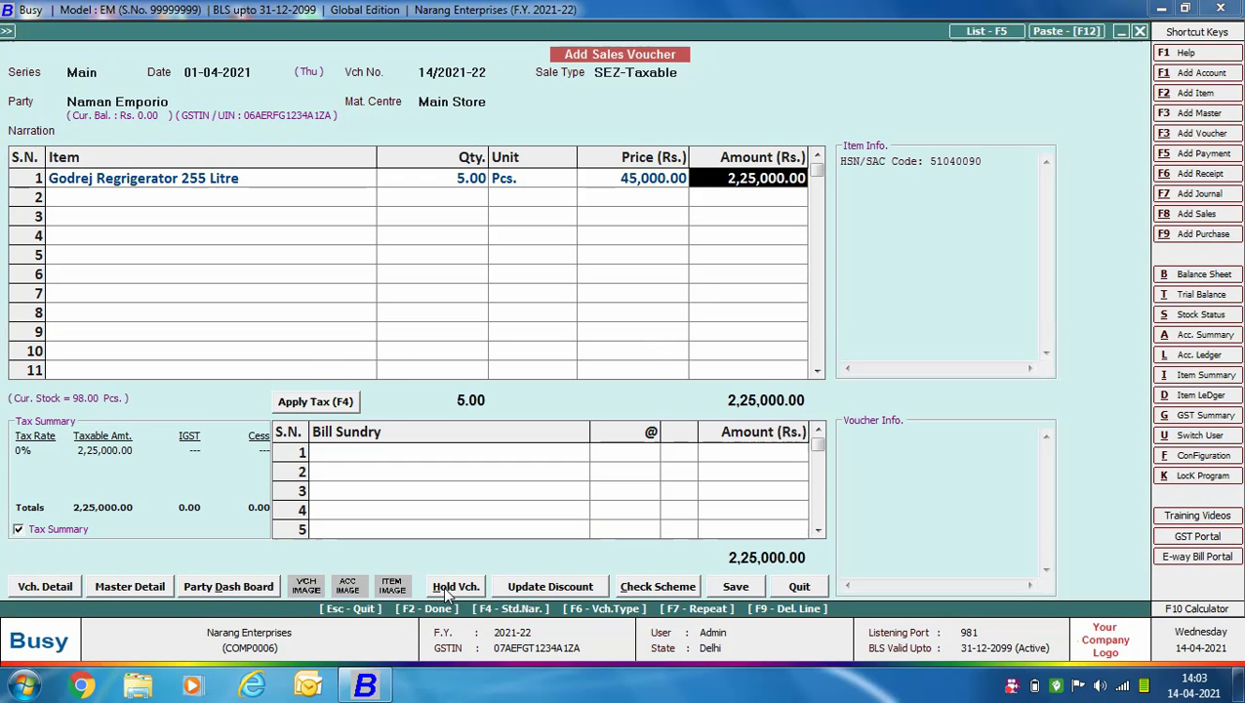
{"action": "key", "text": "Return"}
{"action": "key", "text": "Return"}
Add IGST (Export / SEZ Unit) at 18%, giving 40,500 tax.
{"action": "type", "text": "IGS"}
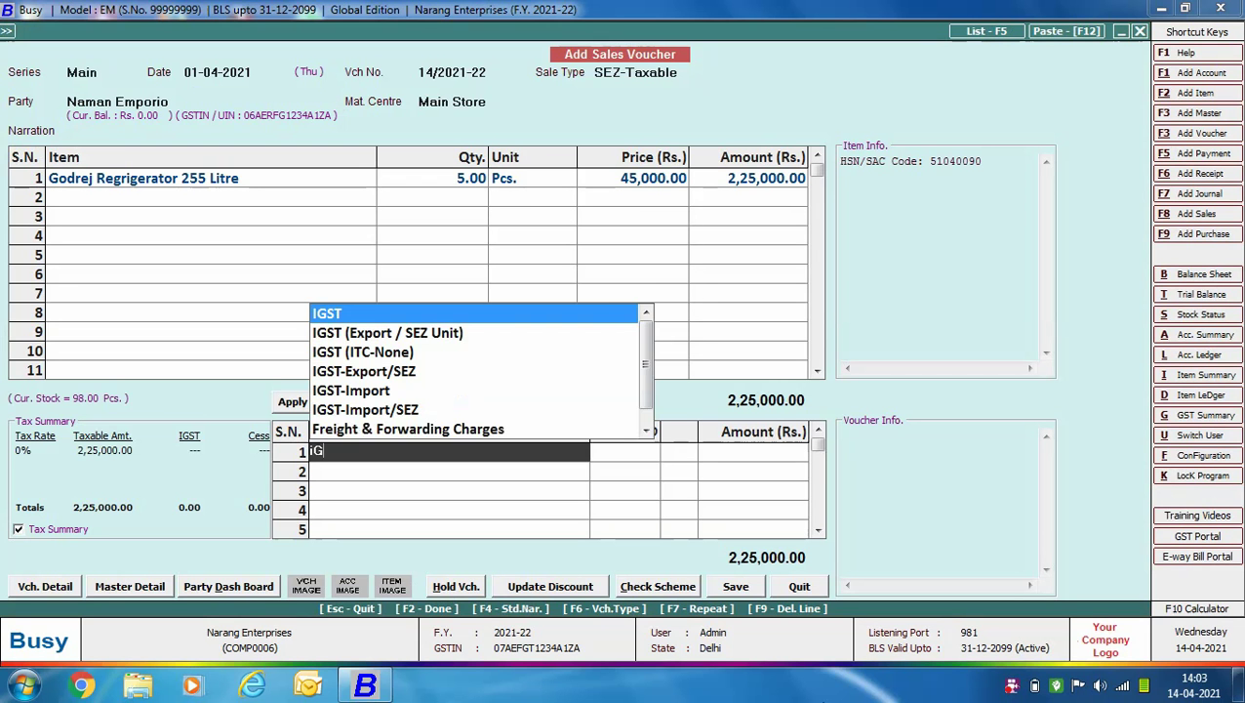
{"action": "key", "text": "Down"}
{"action": "key", "text": "Return"}
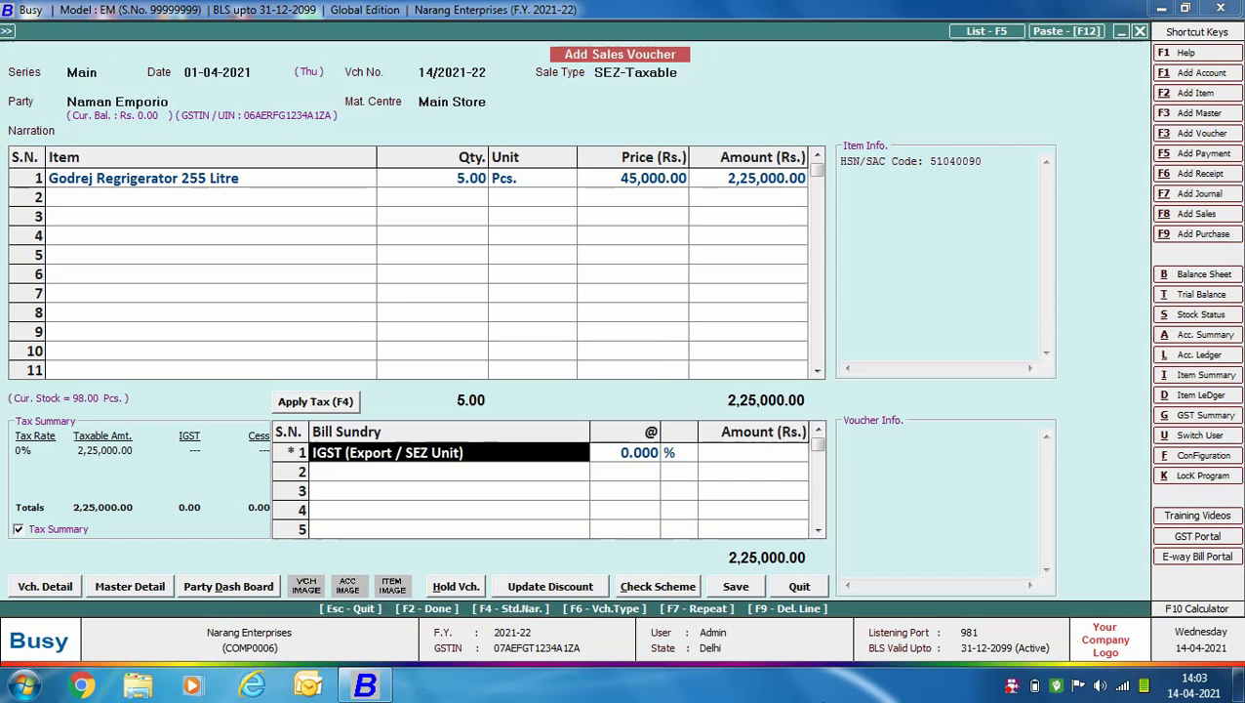
{"action": "key", "text": "Return"}
{"action": "type", "text": "18"}
{"action": "key", "text": "Return"}
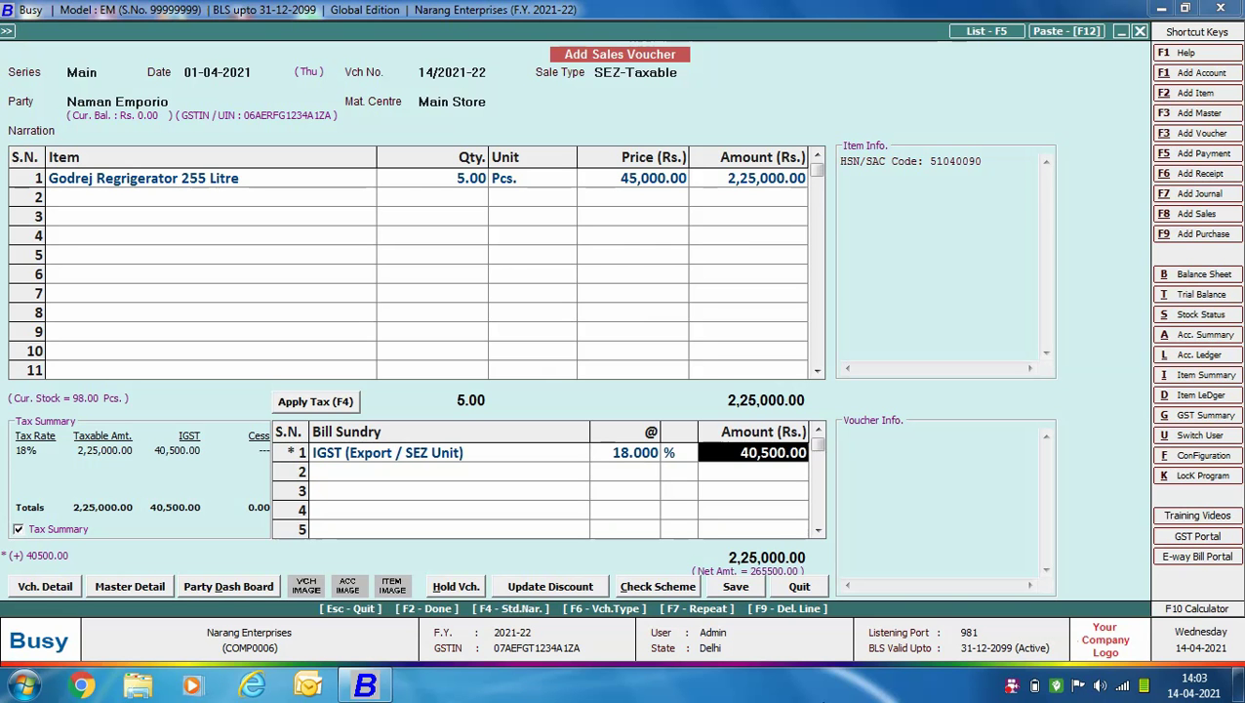
{"action": "key", "text": "Return"}
{"action": "key", "text": "Return"}
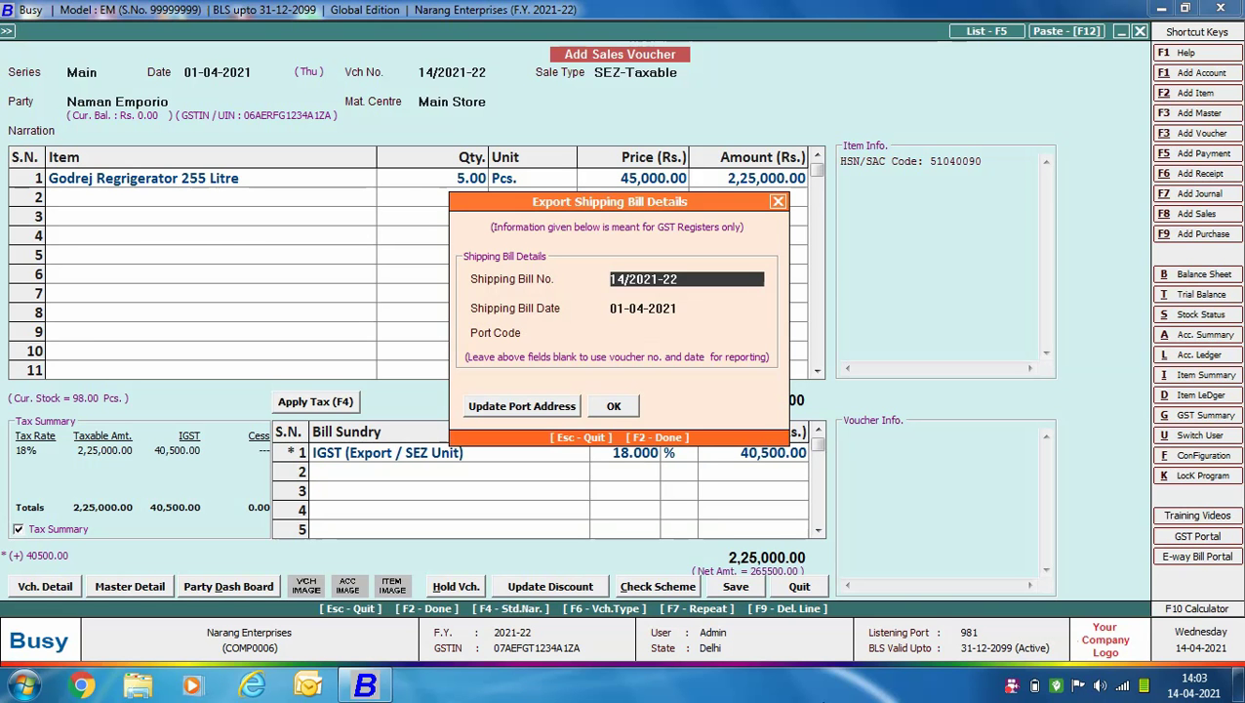
Enter shipping bill 6700983 with port code INB995 and save the voucher.
{"action": "type", "text": "6700983"}
{"action": "key", "text": "Return"}
{"action": "key", "text": "Return"}
{"action": "type", "text": "INB995"}
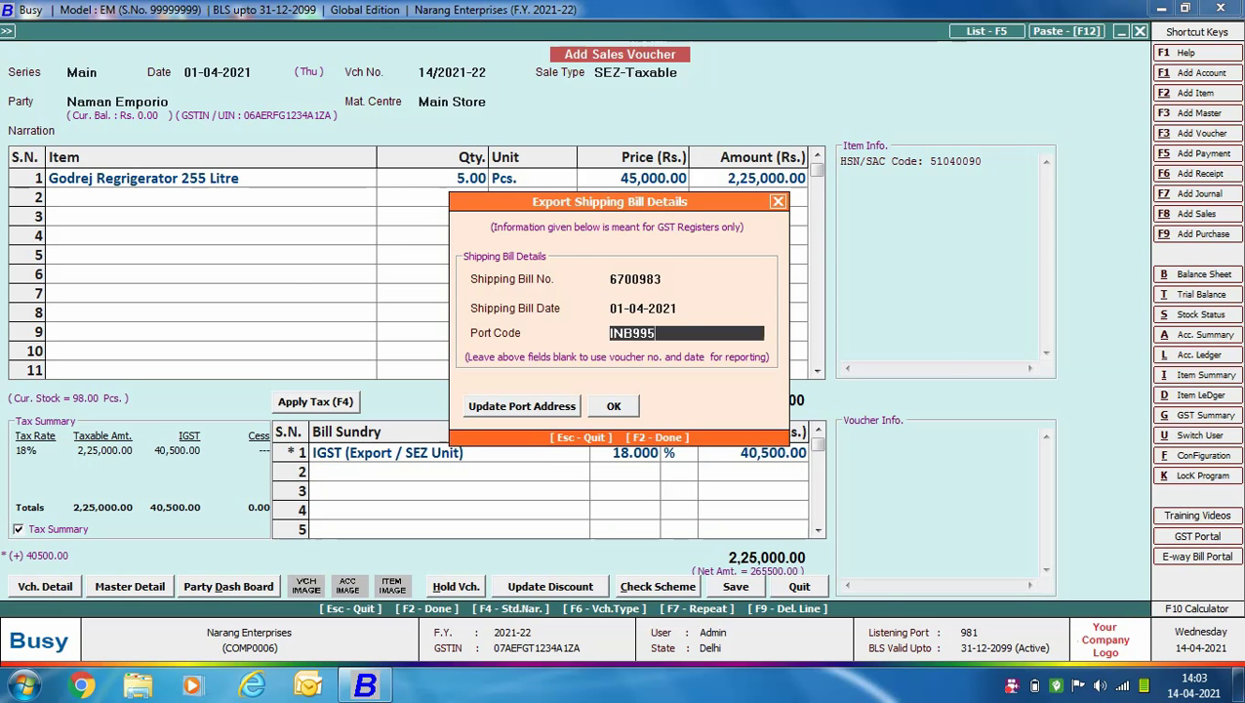
{"action": "key", "text": "Return"}
{"action": "key", "text": "Return"}
{"action": "key", "text": "Return"}
{"action": "key", "text": "Return"}
{"action": "key", "text": "Right"}
{"action": "key", "text": "Return"}
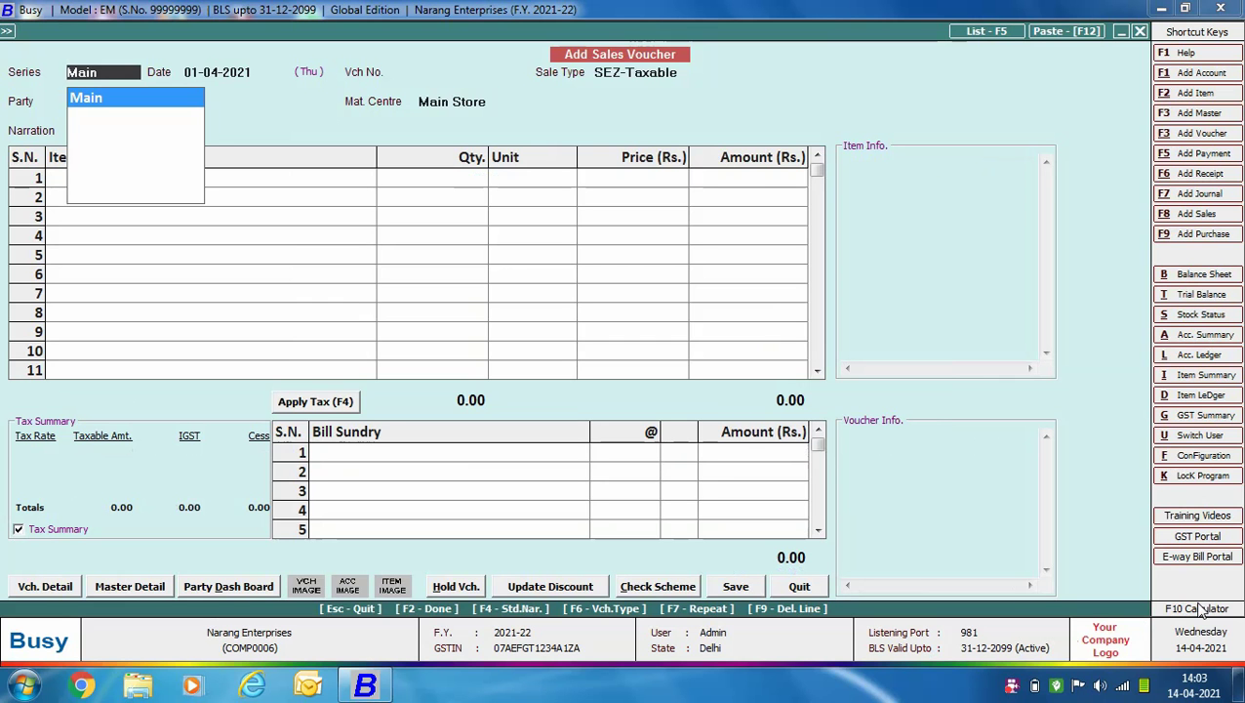
Begin voucher 15/2021-22 with sale type SEZ-ZeroRated and review its zero-rated SEZ Unit settings.
{"action": "key", "text": "Return"}
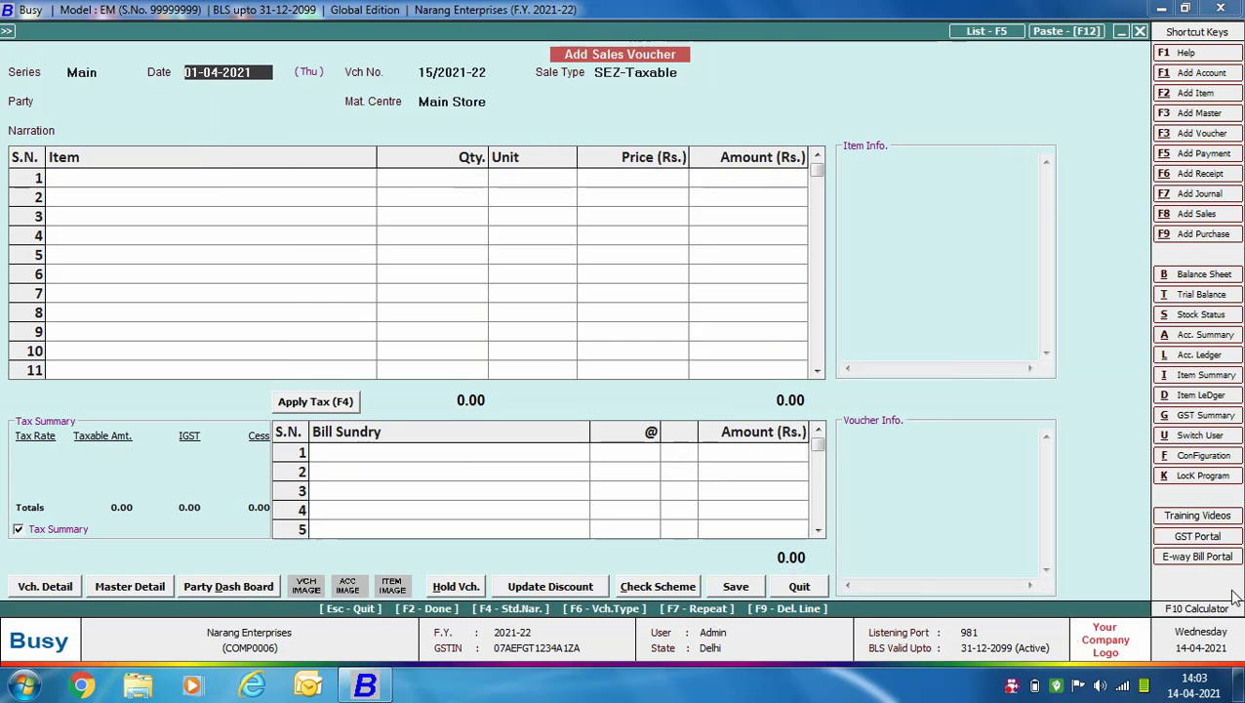
{"action": "key", "text": "Return"}
{"action": "key", "text": "Down"}
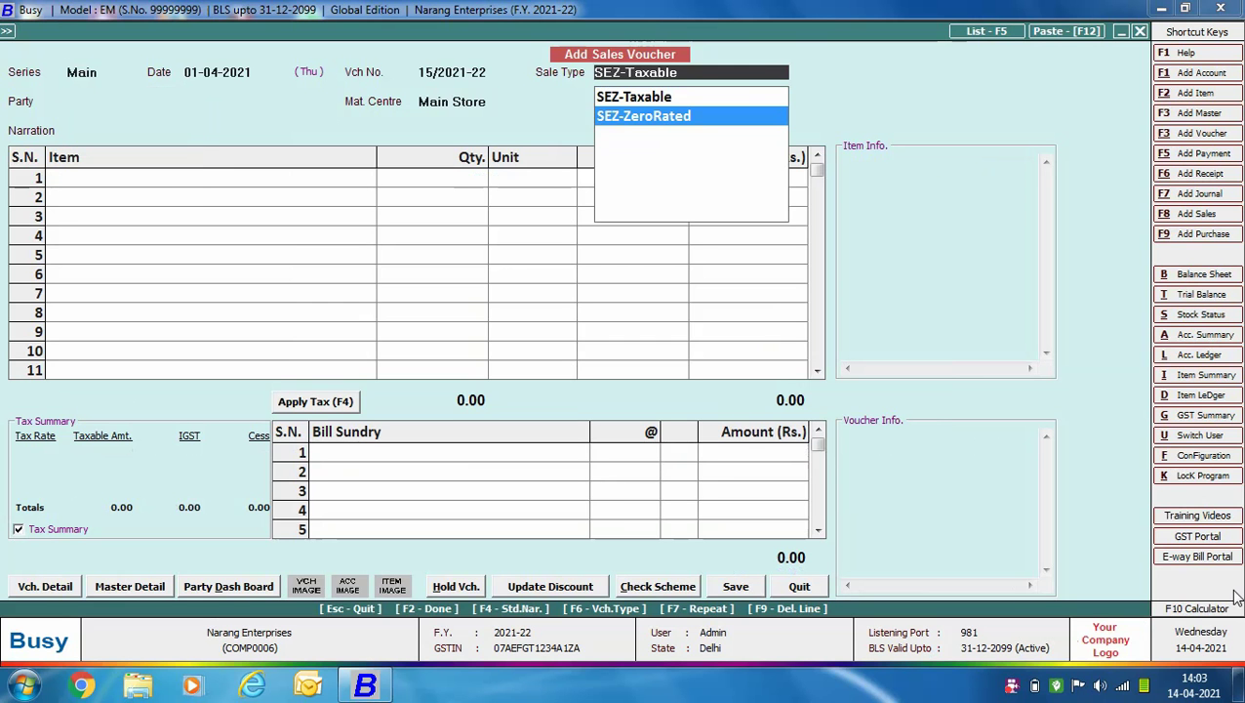
{"action": "type", "text": "z"}
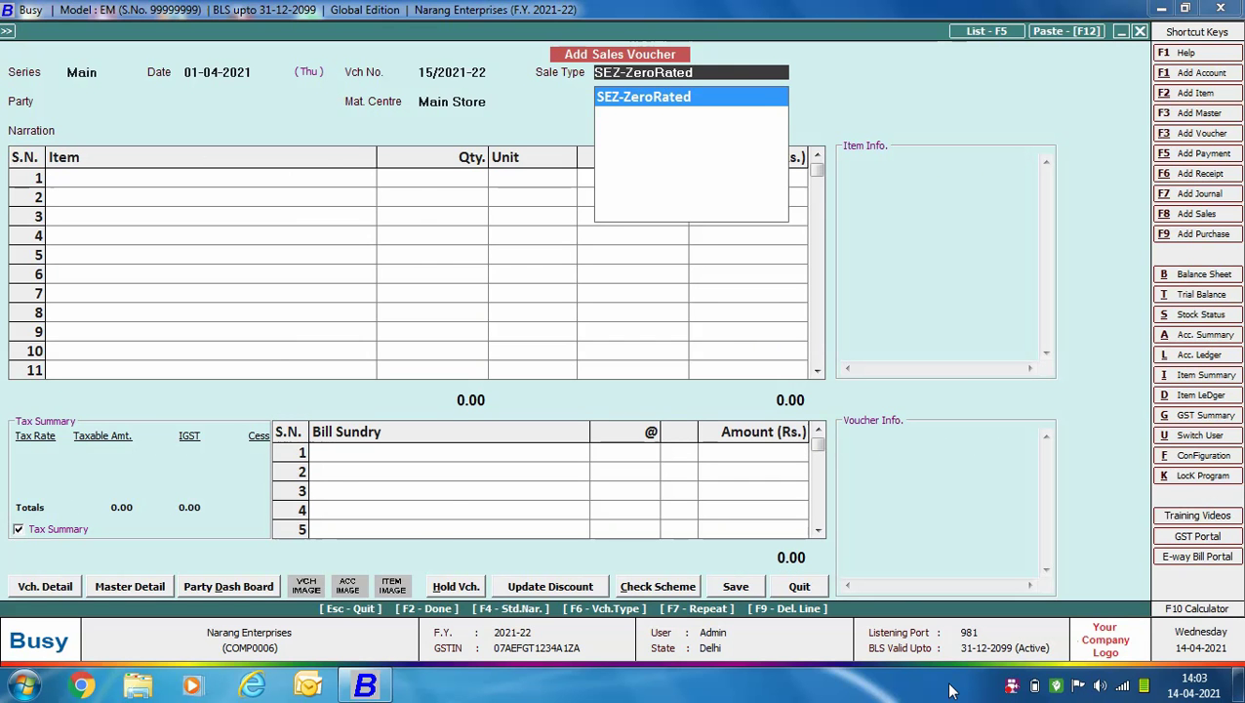
{"action": "key", "text": "F3"}
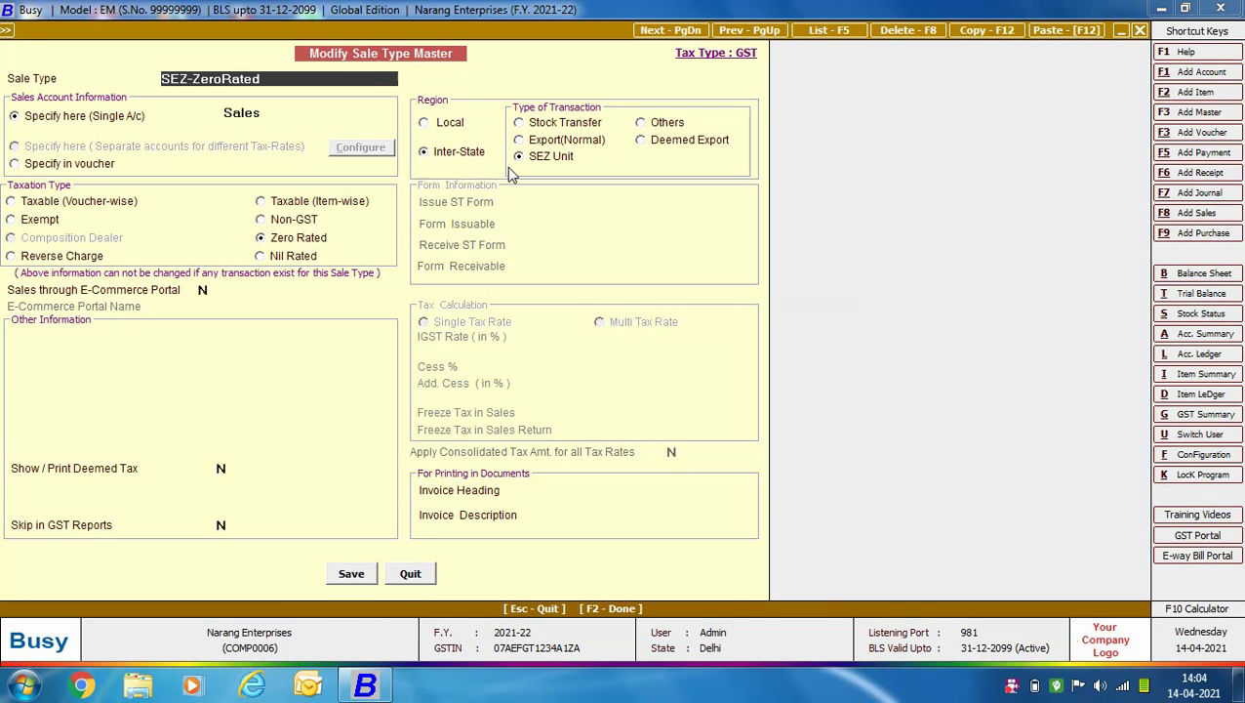
{"action": "left_click", "coordinate": [412, 574]}
Choose party Naman Emporio and add 5 Samsung LED 40" Inch at 32,000, unit Pcs.
{"action": "type", "text": "Nam"}
{"action": "key", "text": "Return"}
{"action": "type", "text": "S"}
{"action": "key", "text": "Return"}
{"action": "type", "text": "5"}
{"action": "key", "text": "Return"}
{"action": "key", "text": "Return"}
{"action": "type", "text": "32000"}
{"action": "key", "text": "Return"}
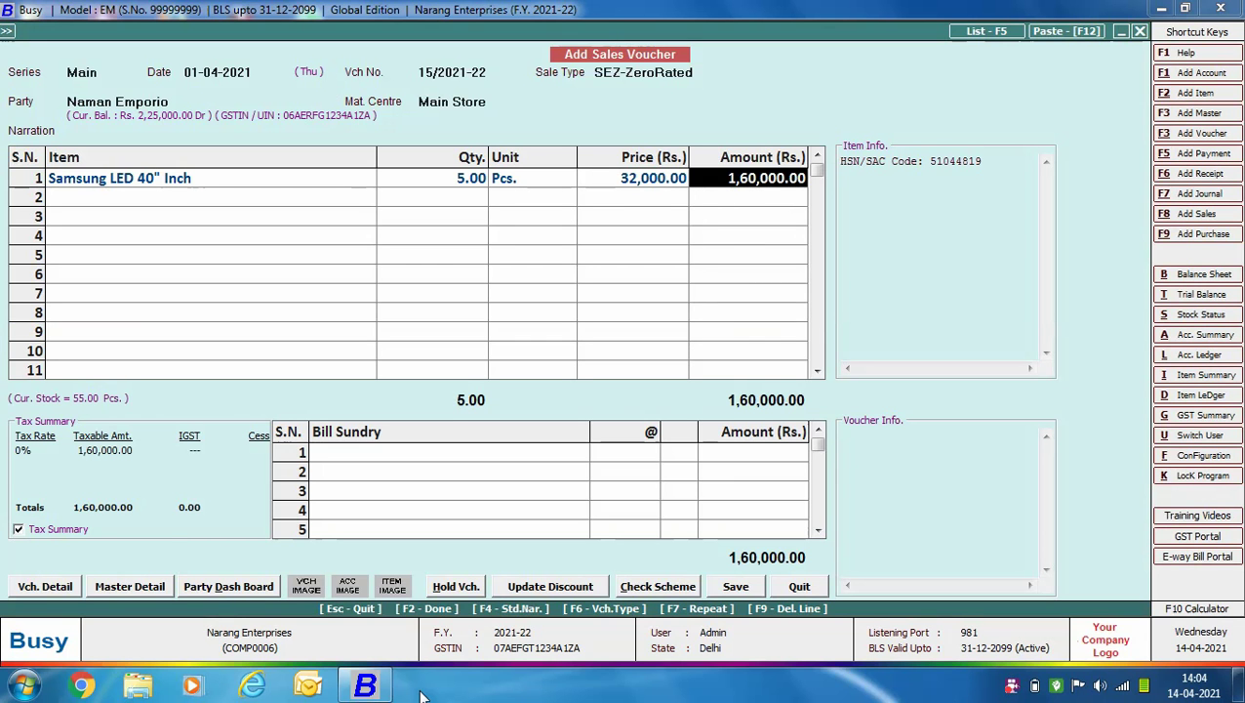
{"action": "key", "text": "Return"}
{"action": "key", "text": "Return"}
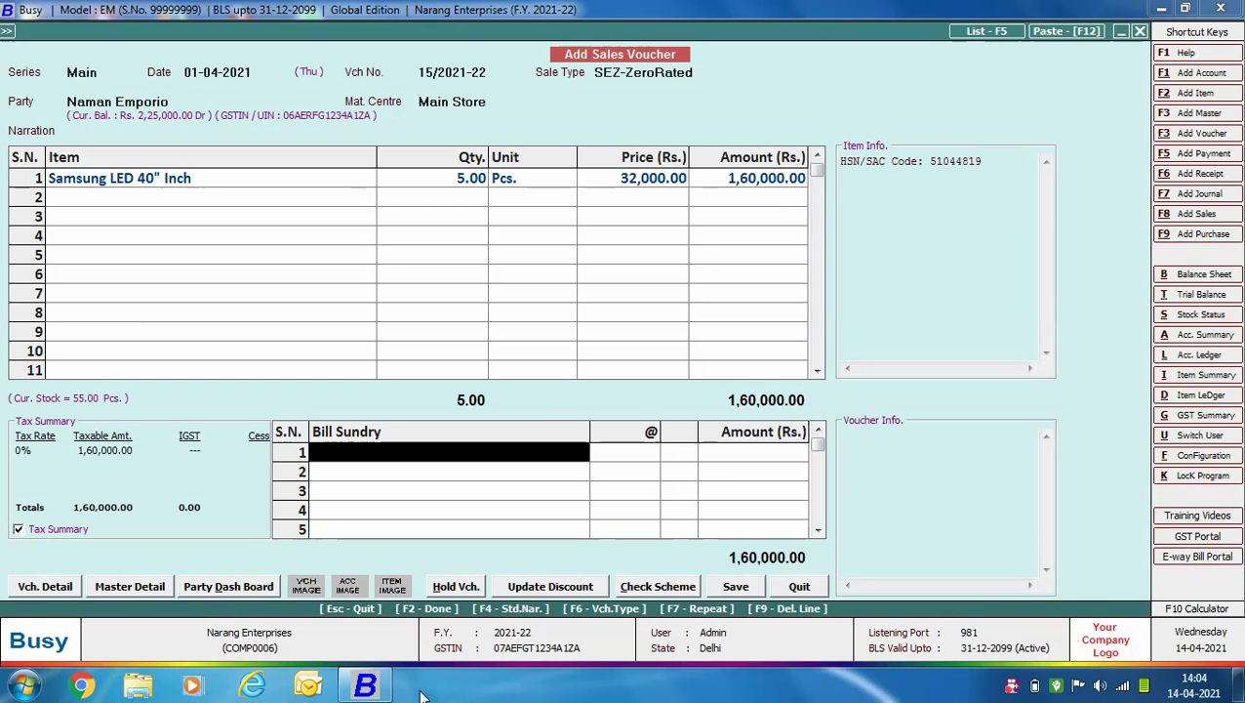
Skip charges and enter shipping bill 6700985 dated 01-04-2021 with port code INB995.
{"action": "key", "text": "Return"}
{"action": "type", "text": "6700985"}
{"action": "key", "text": "Return"}
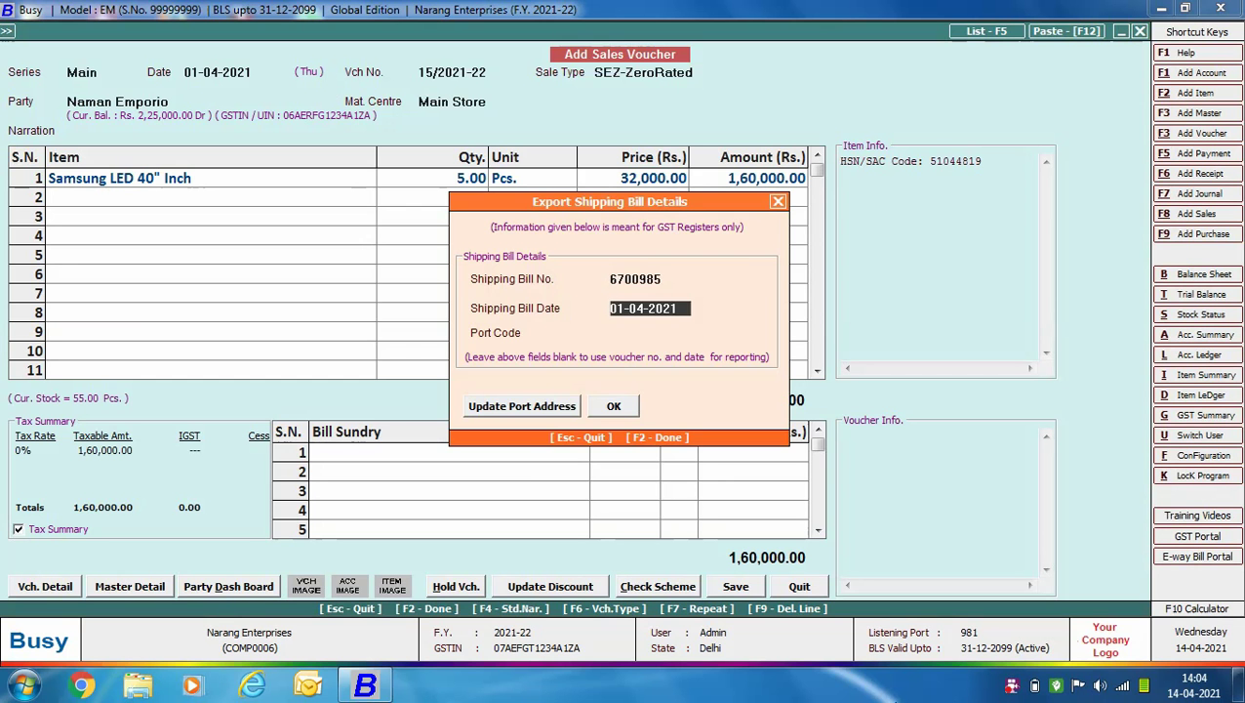
{"action": "key", "text": "Return"}
{"action": "type", "text": "INB995"}
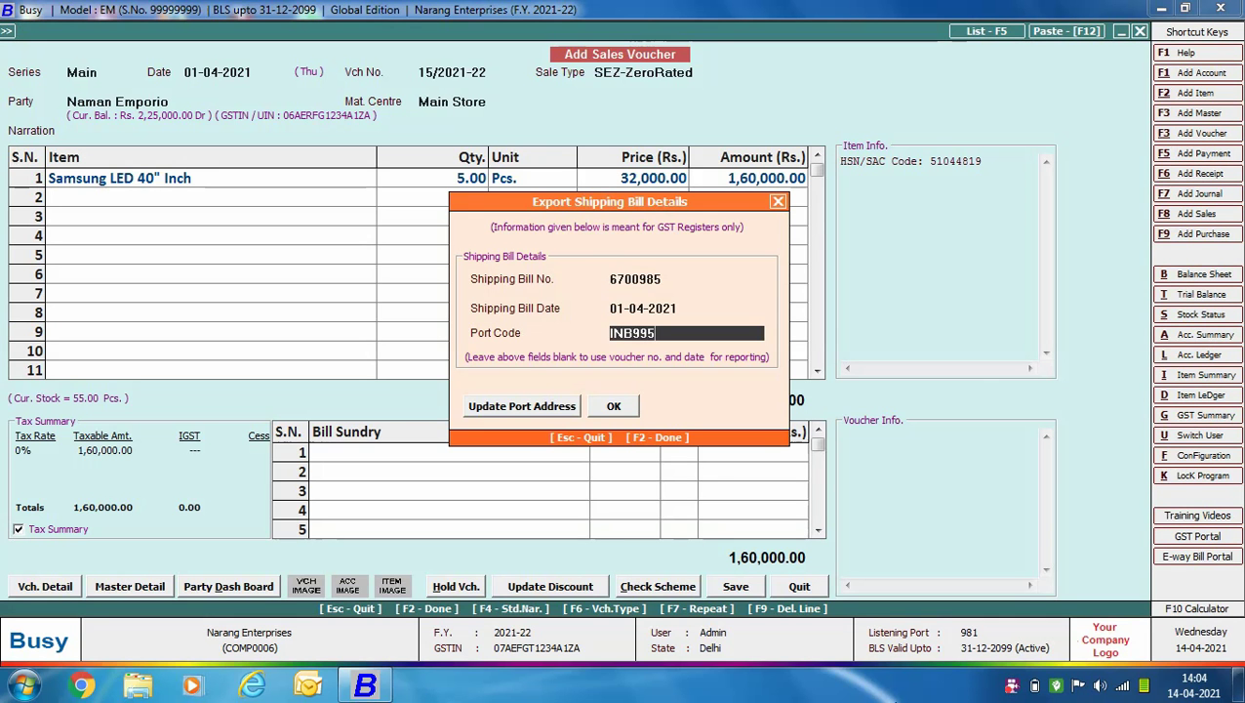
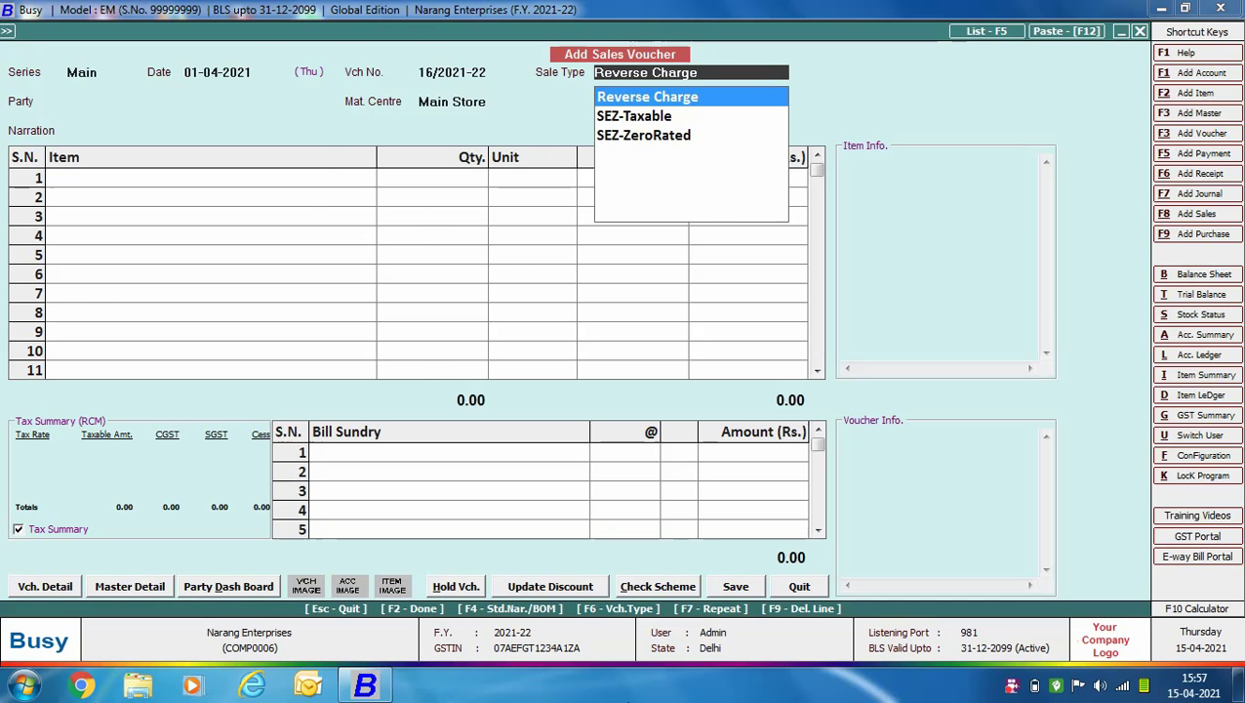
Keep the Reverse Charge sale type and choose the client as party, with Main Store.
{"action": "key", "text": "ctrl+Return"}
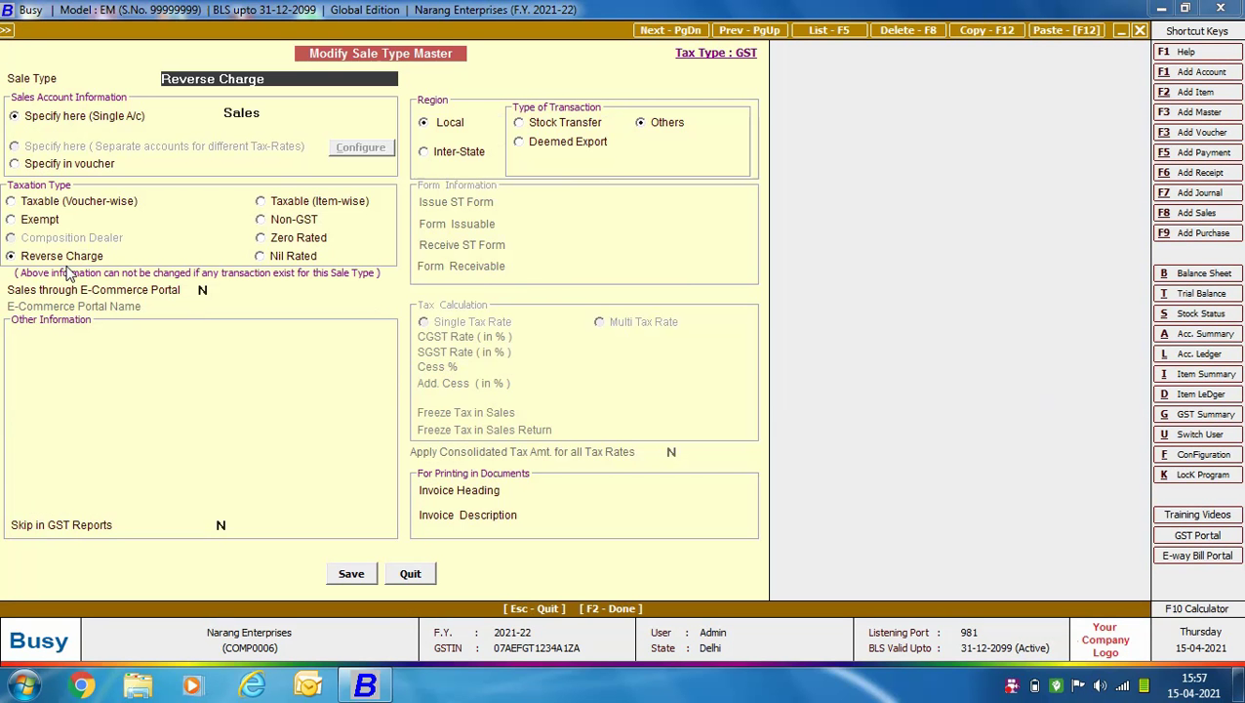
{"action": "left_click", "coordinate": [408, 572]}
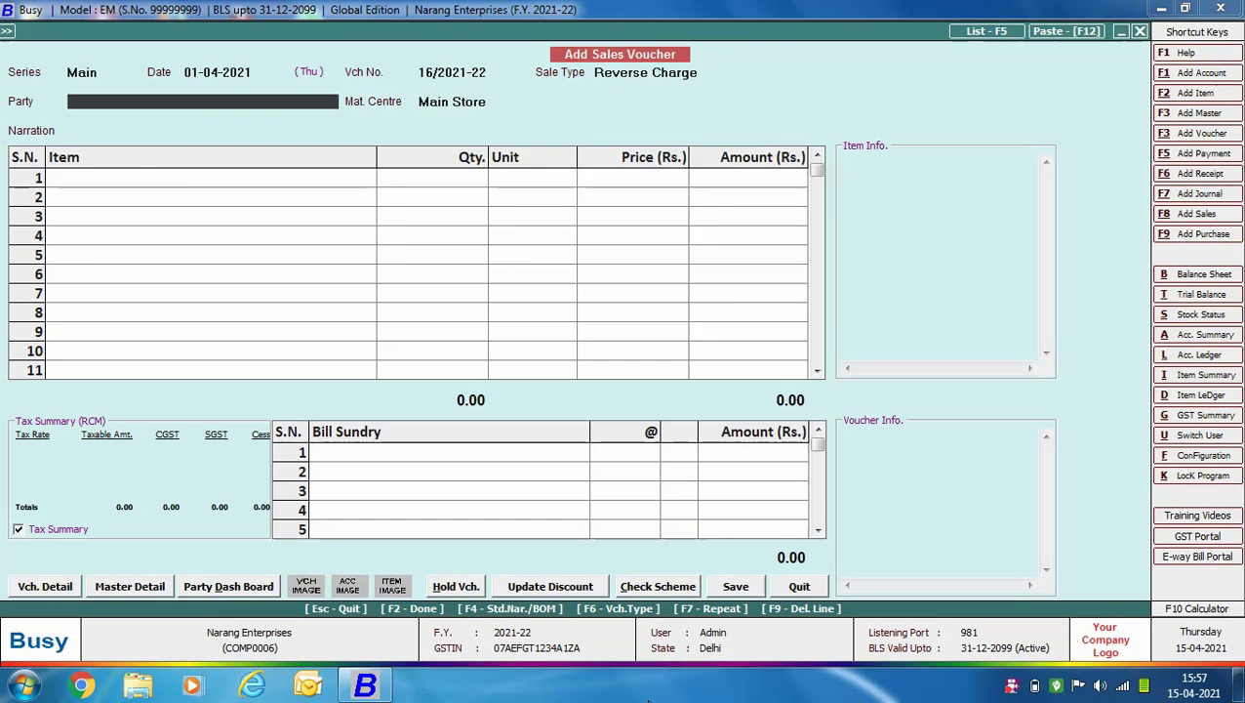
{"action": "type", "text": "R"}
{"action": "key", "text": "Down"}
{"action": "key", "text": "Return"}
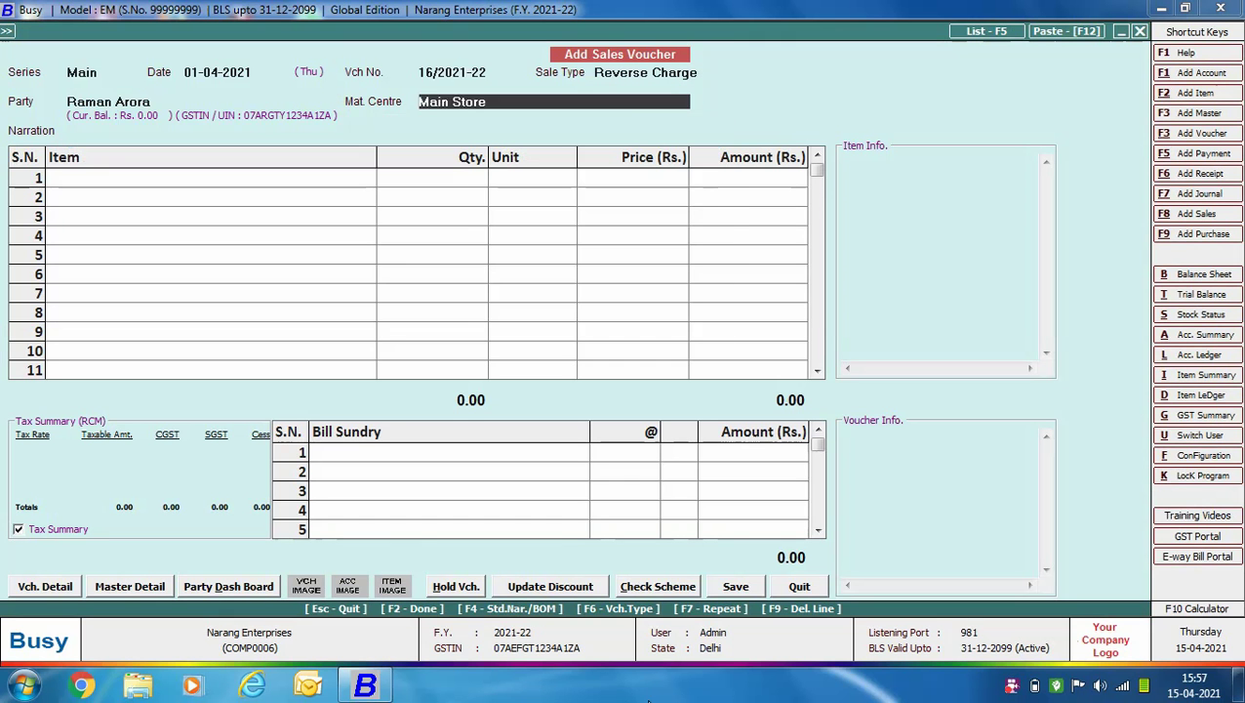
{"action": "key", "text": "Return"}
Add Legal Counselling with an amount of 10,000.00 as the first item.
{"action": "type", "text": "leg"}
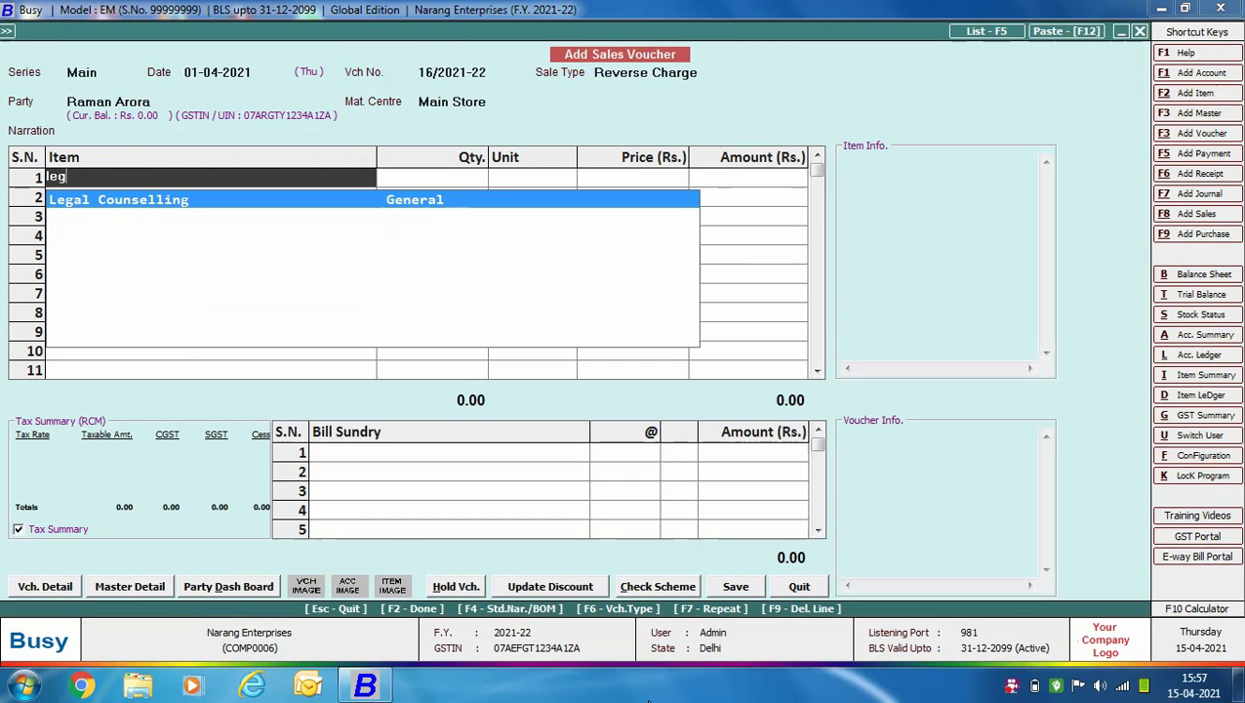
{"action": "key", "text": "Return"}
{"action": "key", "text": "Return"}
{"action": "key", "text": "Return"}
{"action": "type", "text": "10000"}
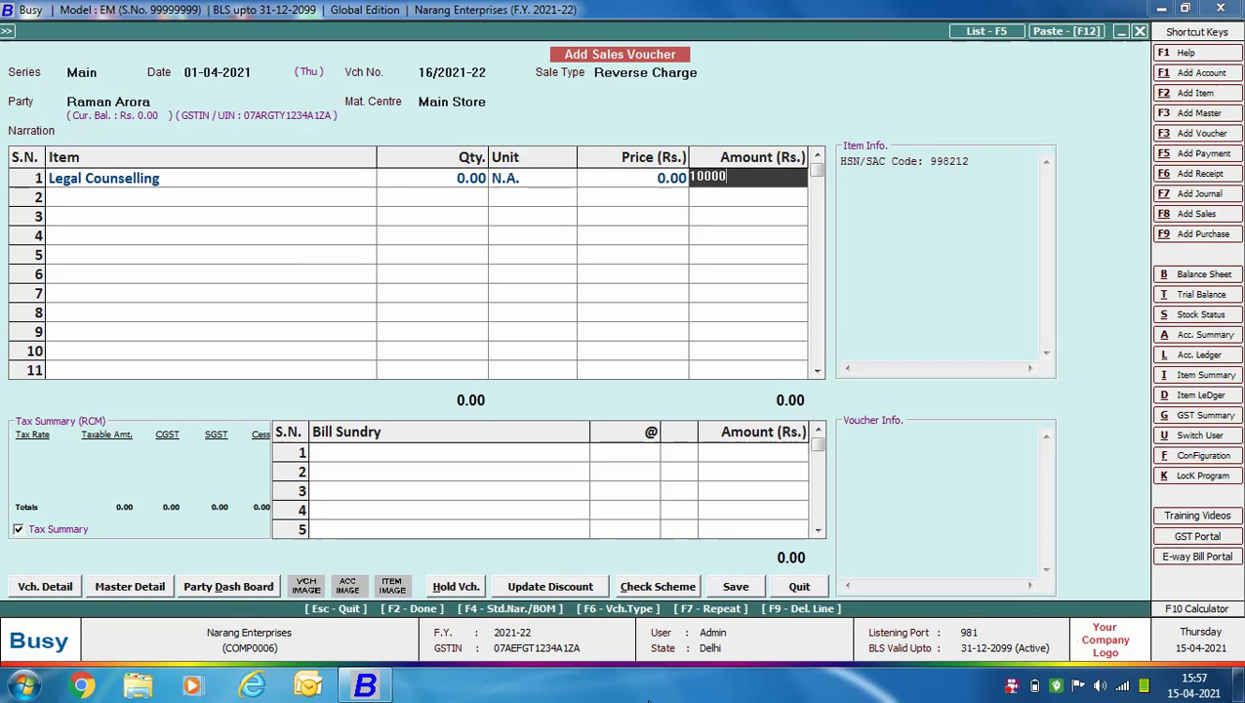
{"action": "key", "text": "Return"}
{"action": "key", "text": "Return"}
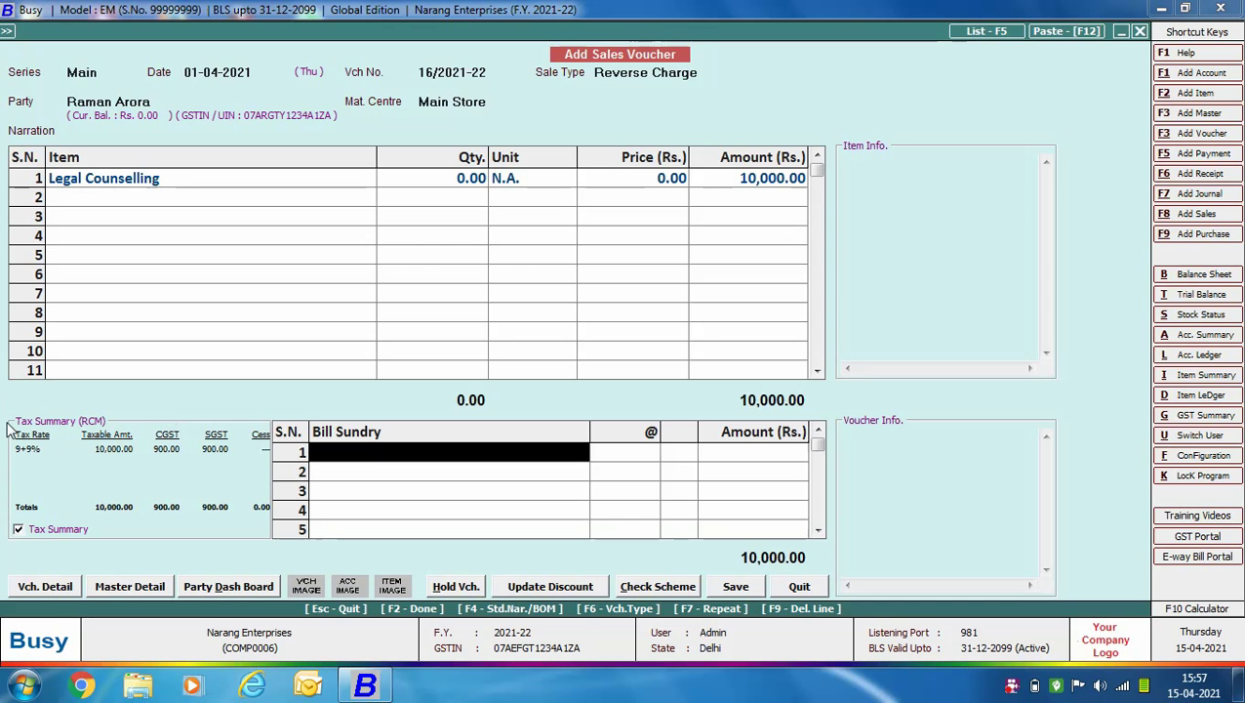
Save voucher 16/2021-22 and choose to print it using the STANDARD invoice format.
{"action": "left_click", "coordinate": [736, 587]}
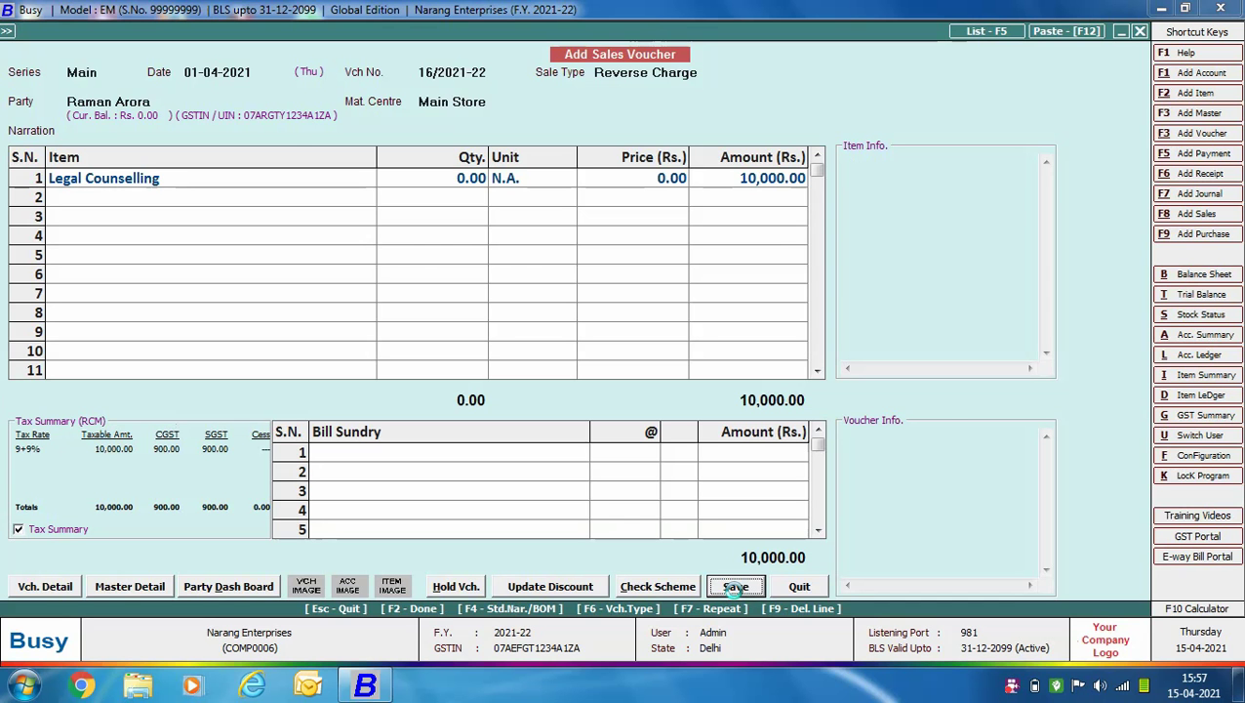
{"action": "key", "text": "Return"}
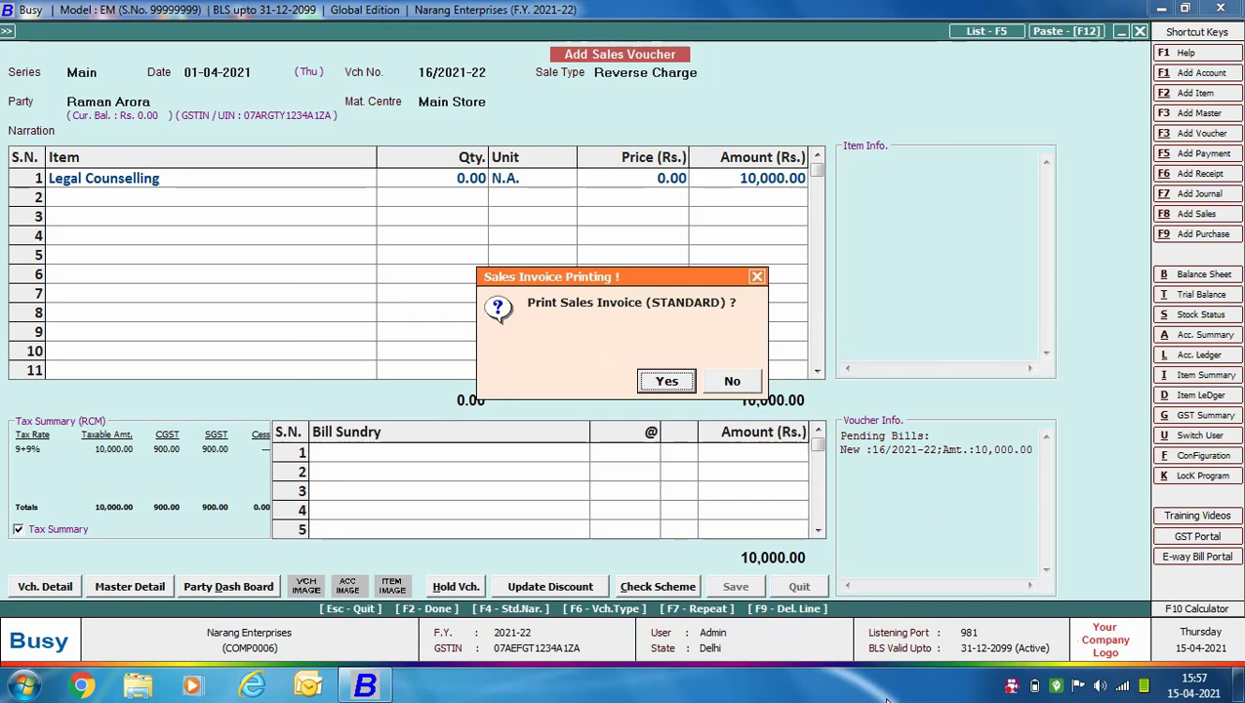
{"action": "key", "text": "Return"}
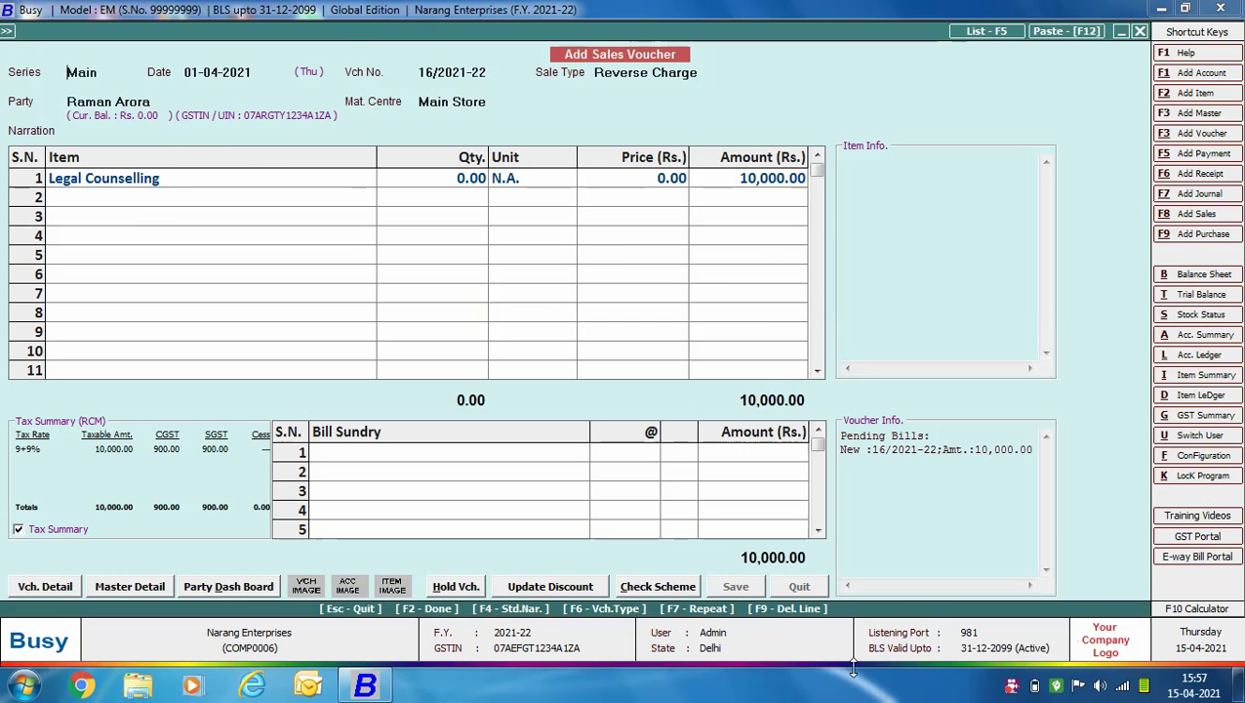
{"action": "key", "text": "Return"}
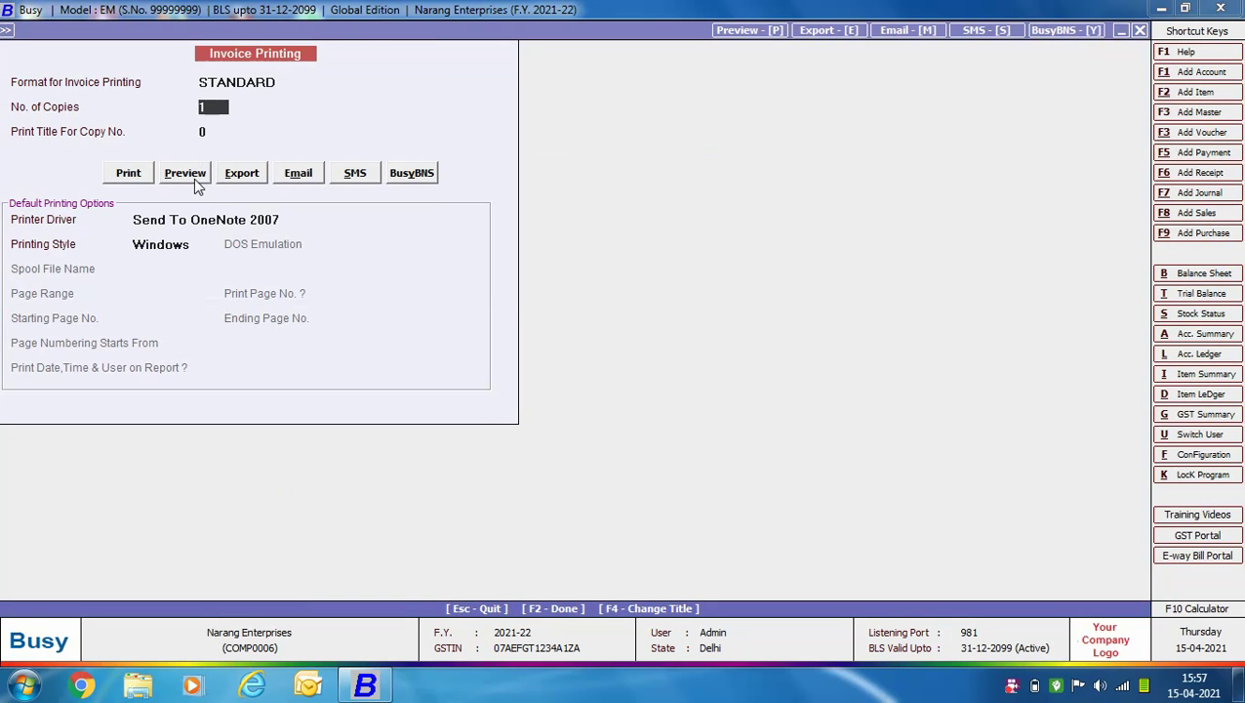
Preview the Bill of Supply for voucher 16/2021-22, then start voucher 17/2021-22 in the Main series.
{"action": "left_click", "coordinate": [189, 175]}
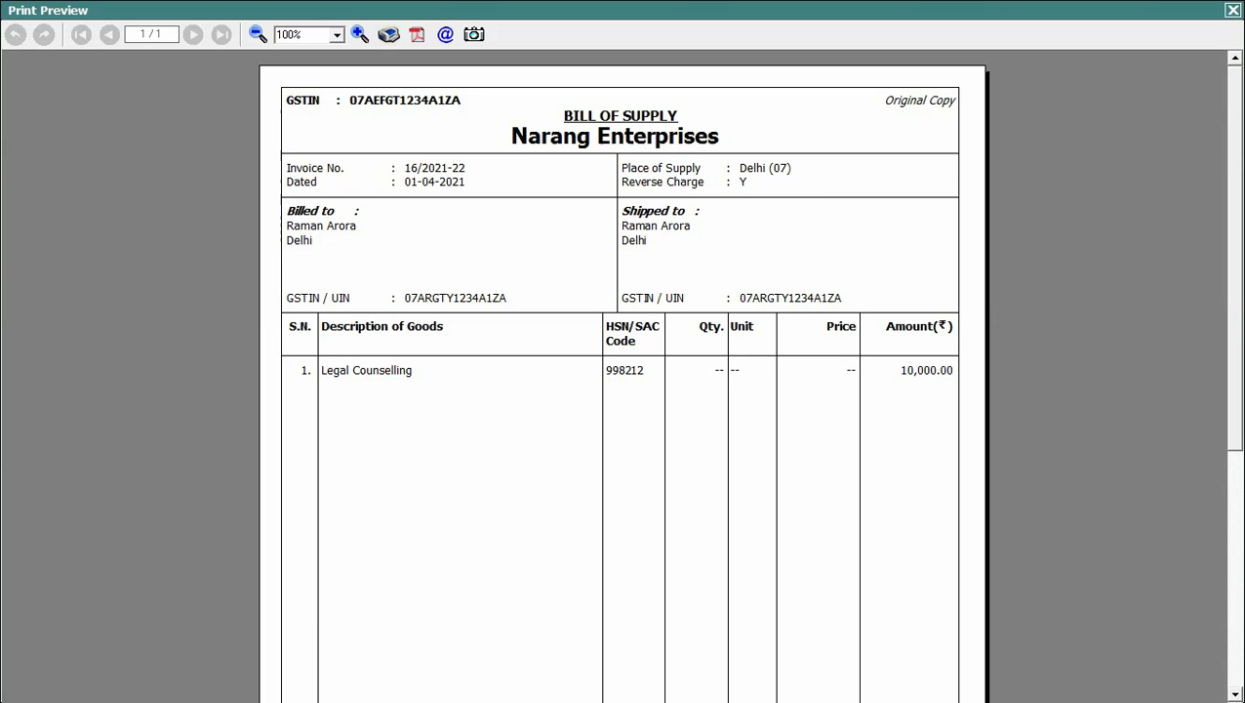
{"action": "left_click_drag", "start_coordinate": [1234, 149], "coordinate": [1209, 388]}
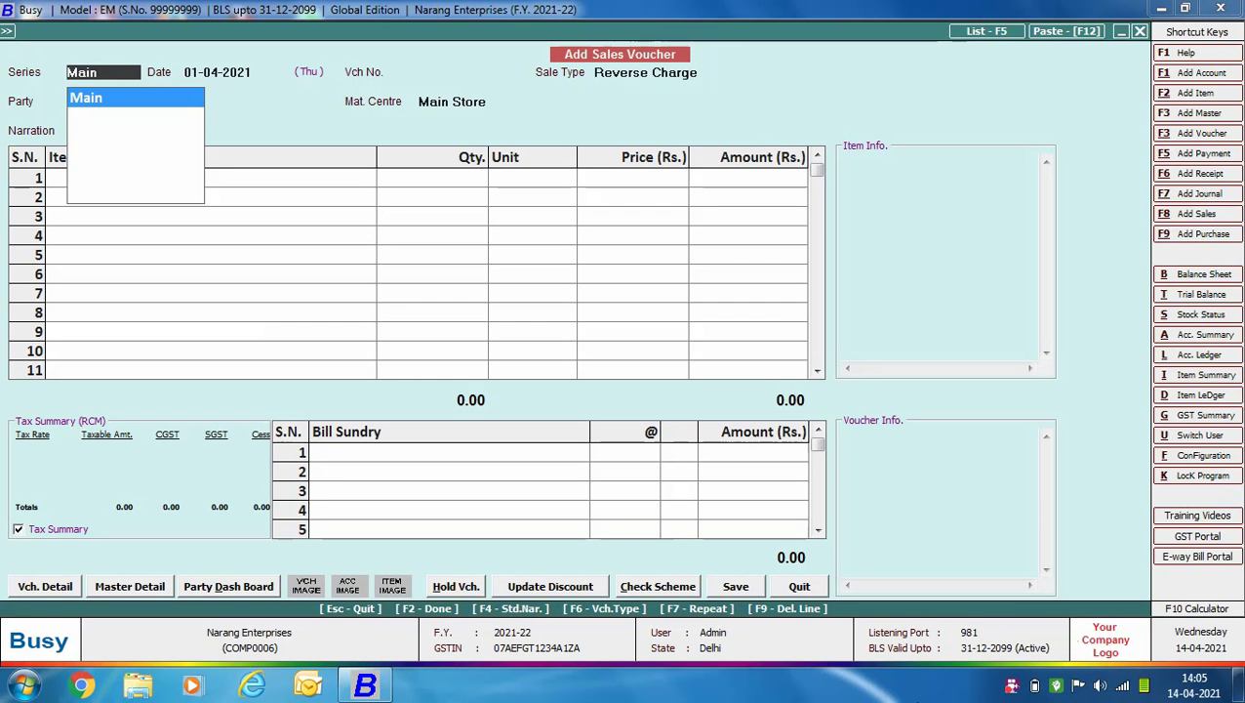
{"action": "key", "text": "Return"}
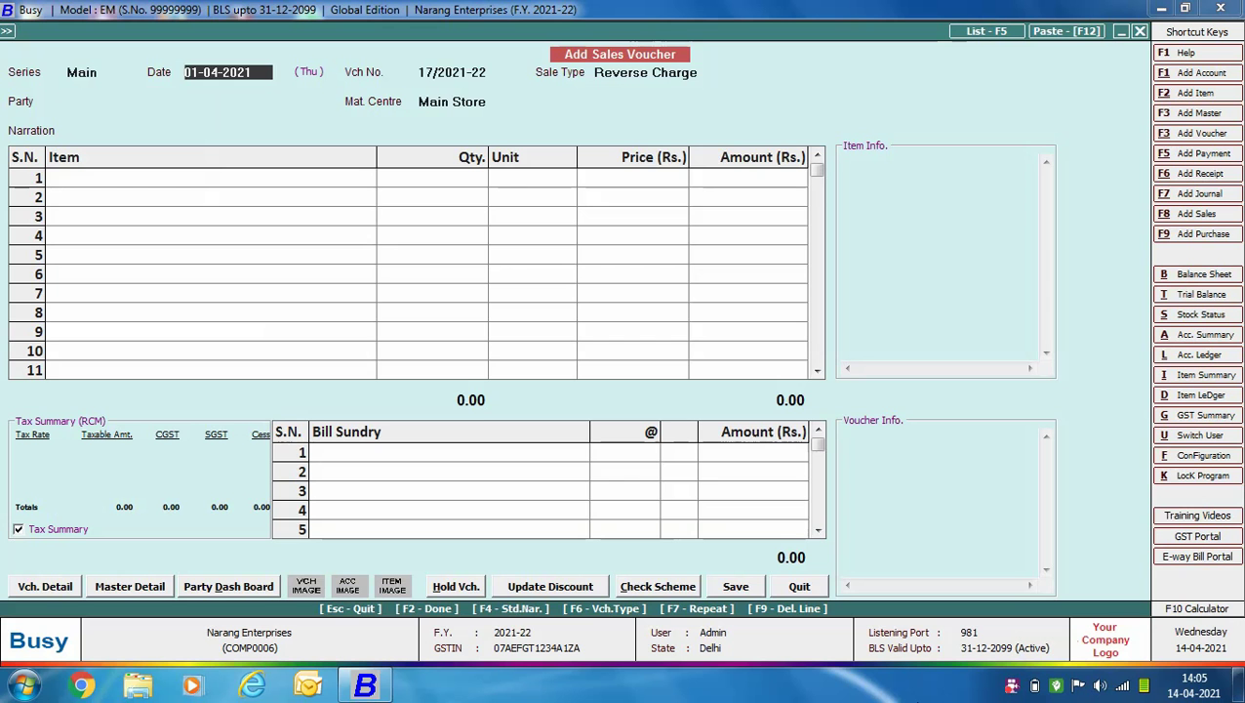
Set the sale type to Deemed Export and the party to Shiv Trading Co., with Main Store.
{"action": "key", "text": "Return"}
{"action": "type", "text": "d Export"}
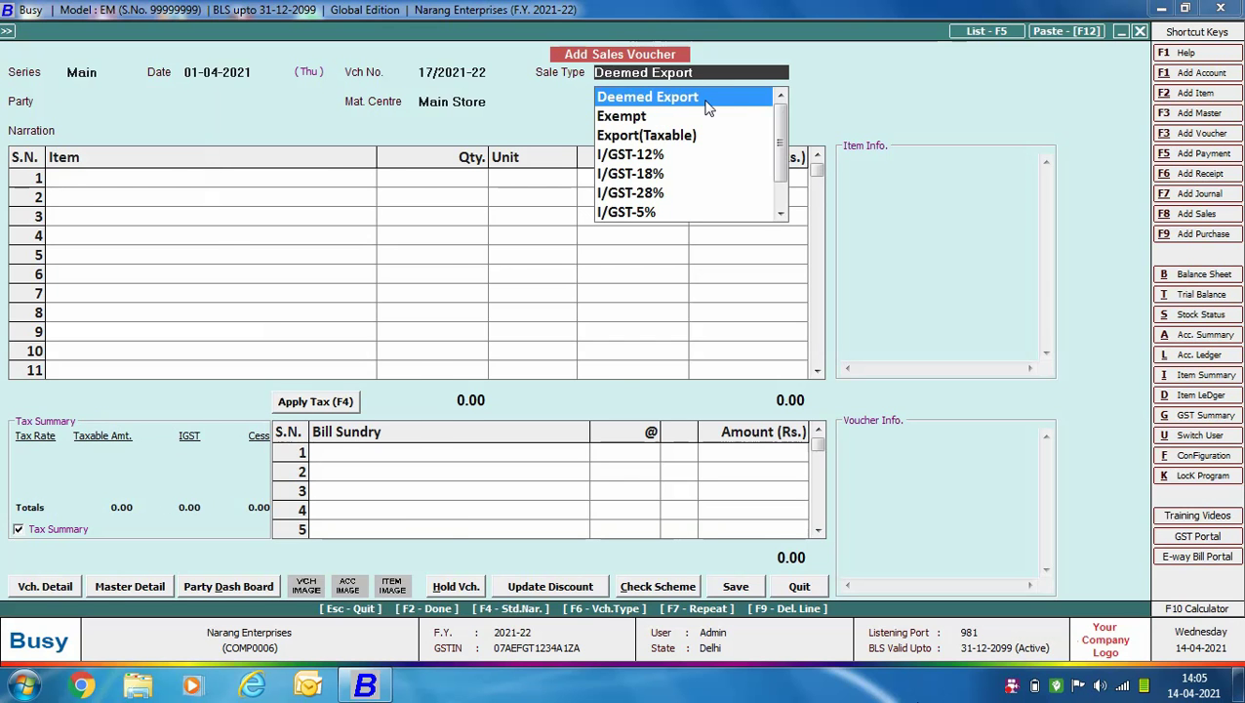
{"action": "key", "text": "ctrl+Return"}
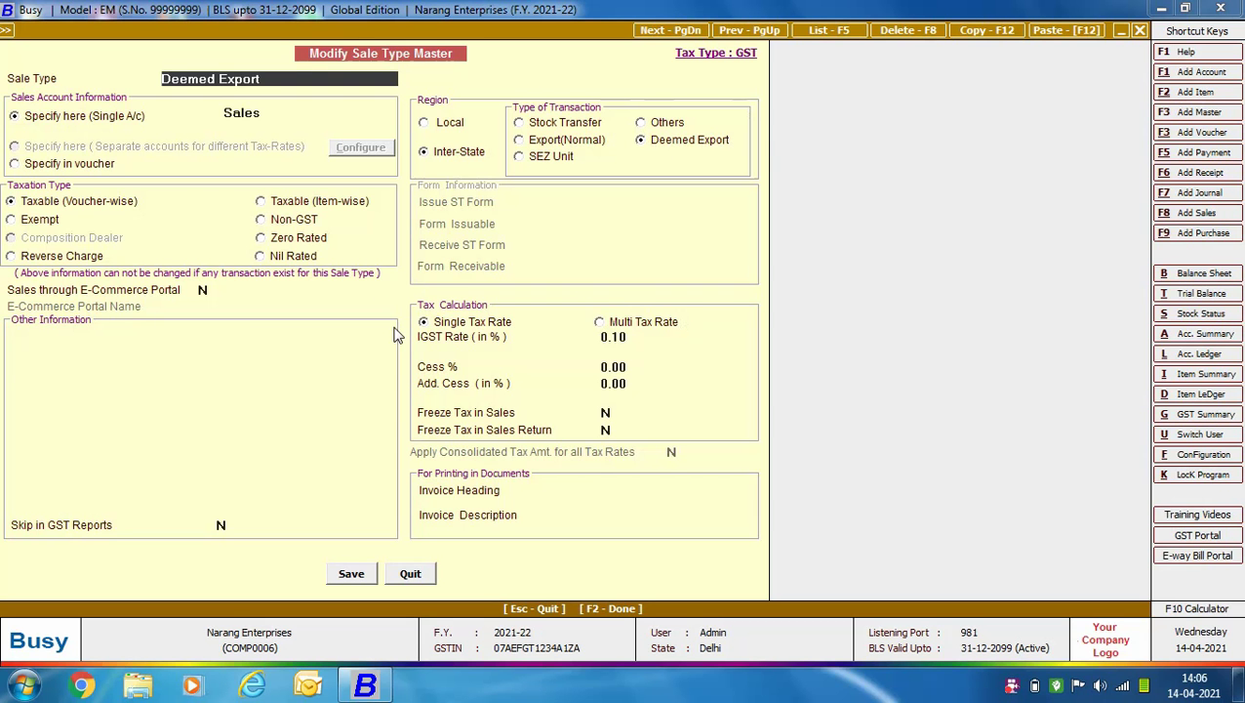
{"action": "left_click", "coordinate": [413, 576]}
{"action": "key", "text": "Return"}
{"action": "type", "text": "shi"}
{"action": "key", "text": "Return"}
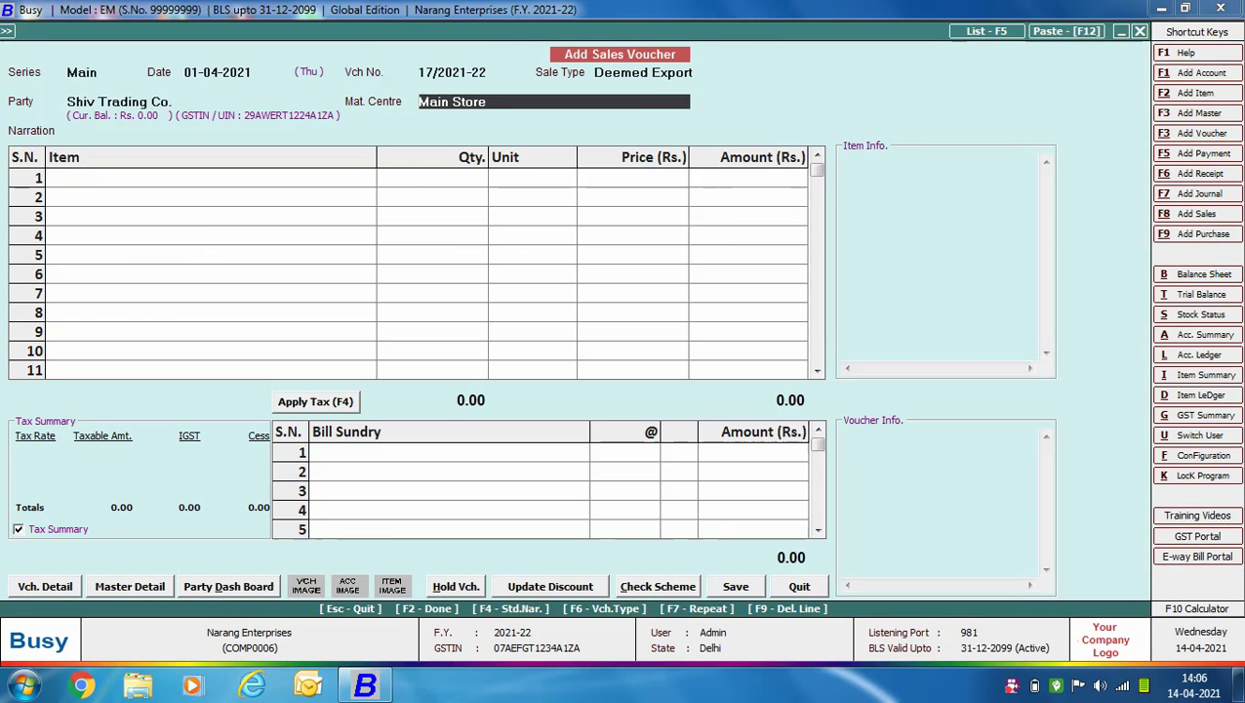
{"action": "key", "text": "Return"}
Add Turmeric: 1,000 packets at a price of 40.
{"action": "type", "text": "tu"}
{"action": "key", "text": "Return"}
{"action": "type", "text": "1000"}
{"action": "key", "text": "Return"}
{"action": "key", "text": "Return"}
{"action": "type", "text": "40"}
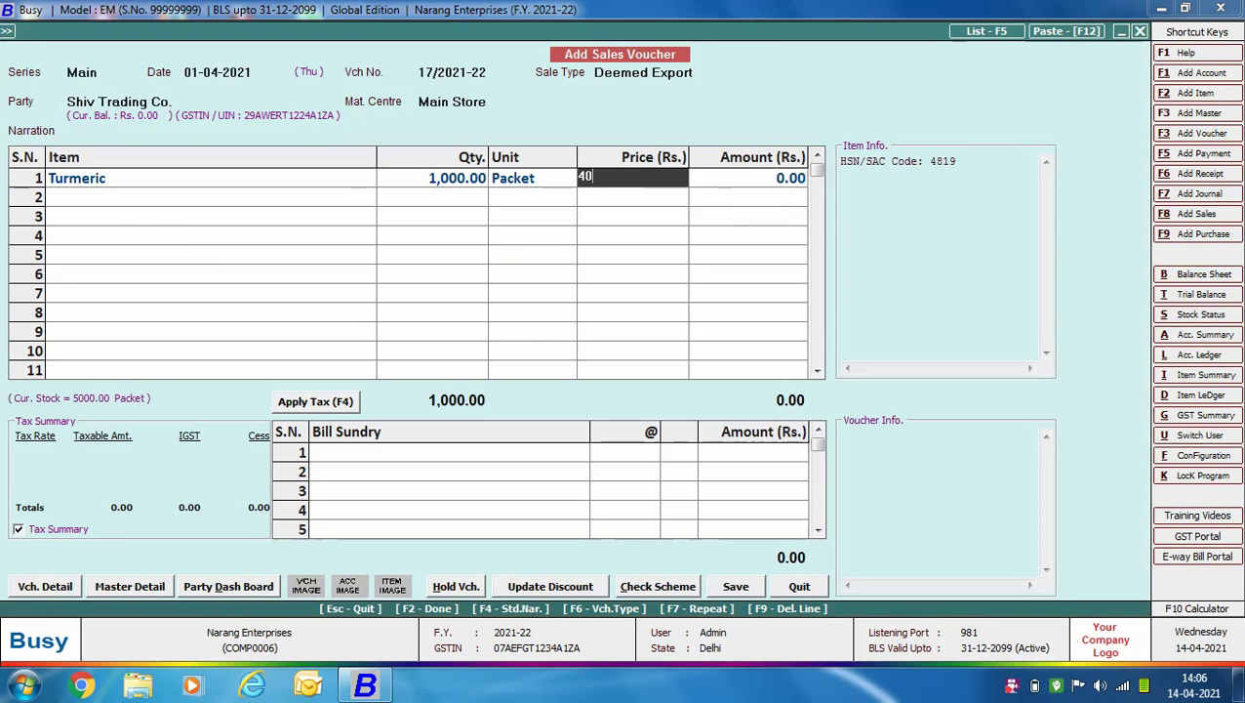
{"action": "key", "text": "Return"}
Add Cinnamon: 1,000 packets at 70, and apply 0.100% IGST in the bill sundry.
{"action": "key", "text": "Return"}
{"action": "type", "text": "ci"}
{"action": "key", "text": "Return"}
{"action": "type", "text": "1000"}
{"action": "key", "text": "Return"}
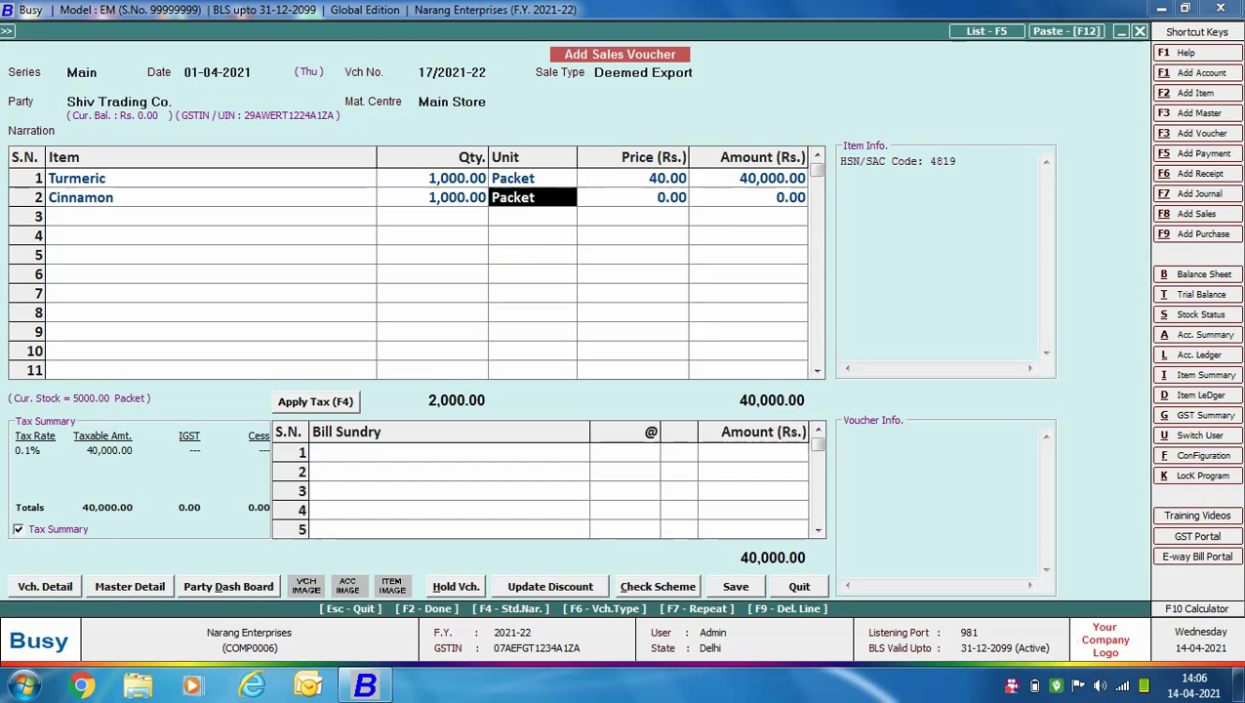
{"action": "key", "text": "Return"}
{"action": "type", "text": "70"}
{"action": "key", "text": "Return"}
{"action": "key", "text": "Return"}
{"action": "key", "text": "Return"}
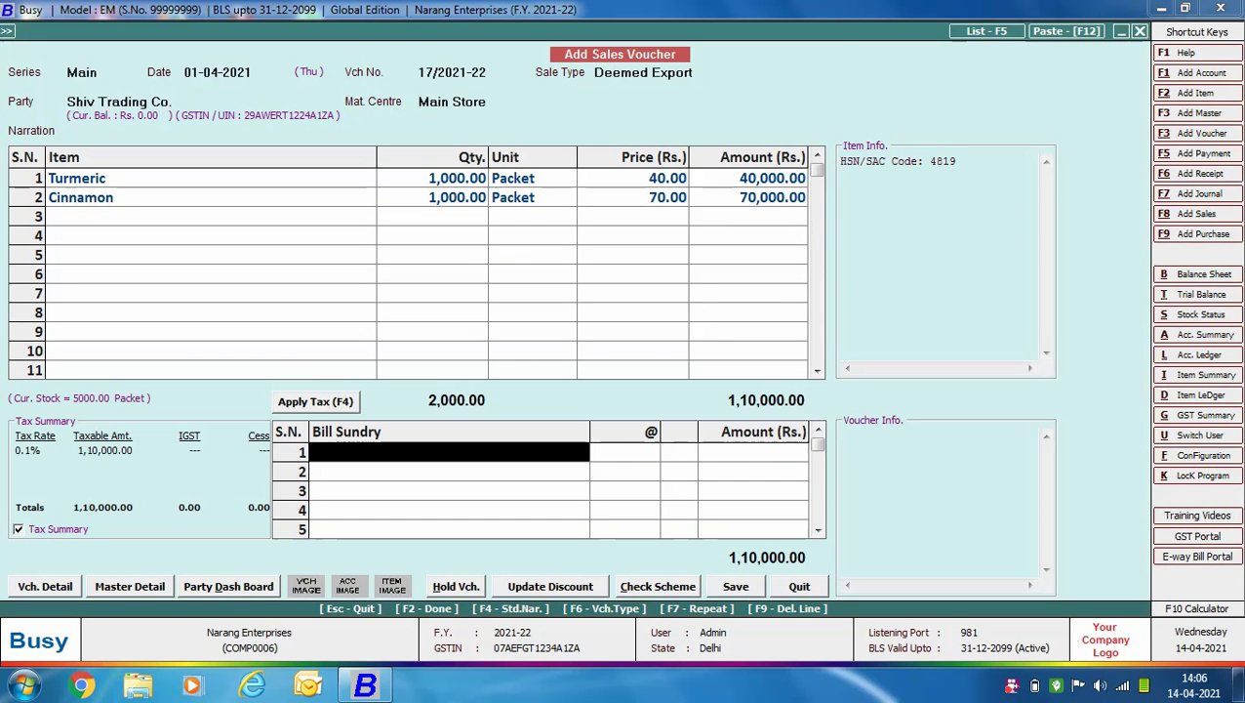
{"action": "key", "text": "F4"}
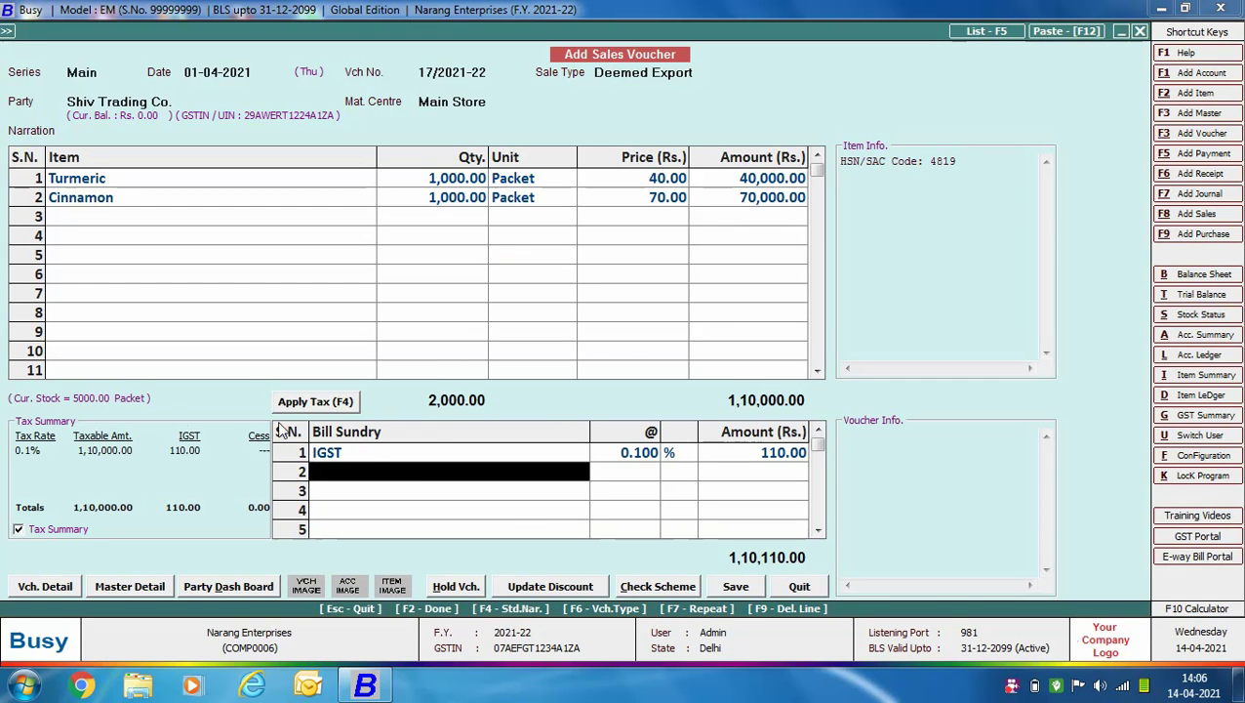
Save voucher 17/2021-22 without printing, exit to the main menu, and show exercise questions 5 and 6.
{"action": "left_click", "coordinate": [739, 588]}
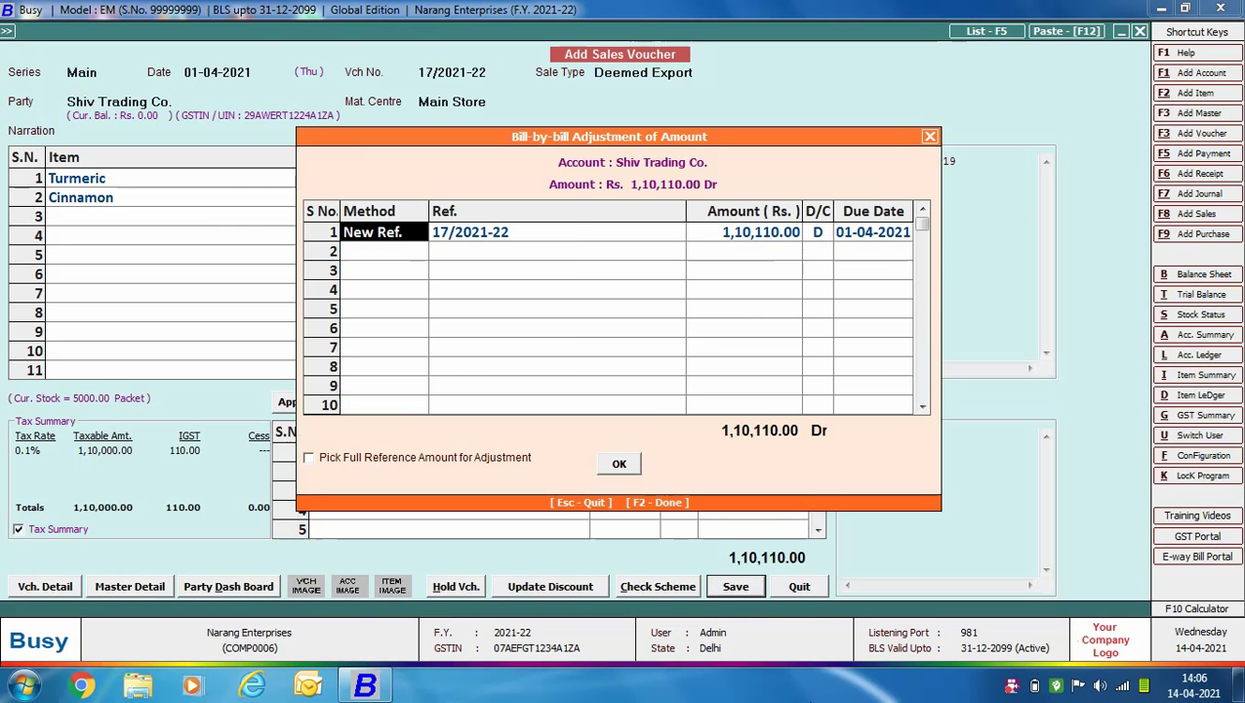
{"action": "key", "text": "Return"}
{"action": "key", "text": "Right"}
{"action": "key", "text": "Return"}
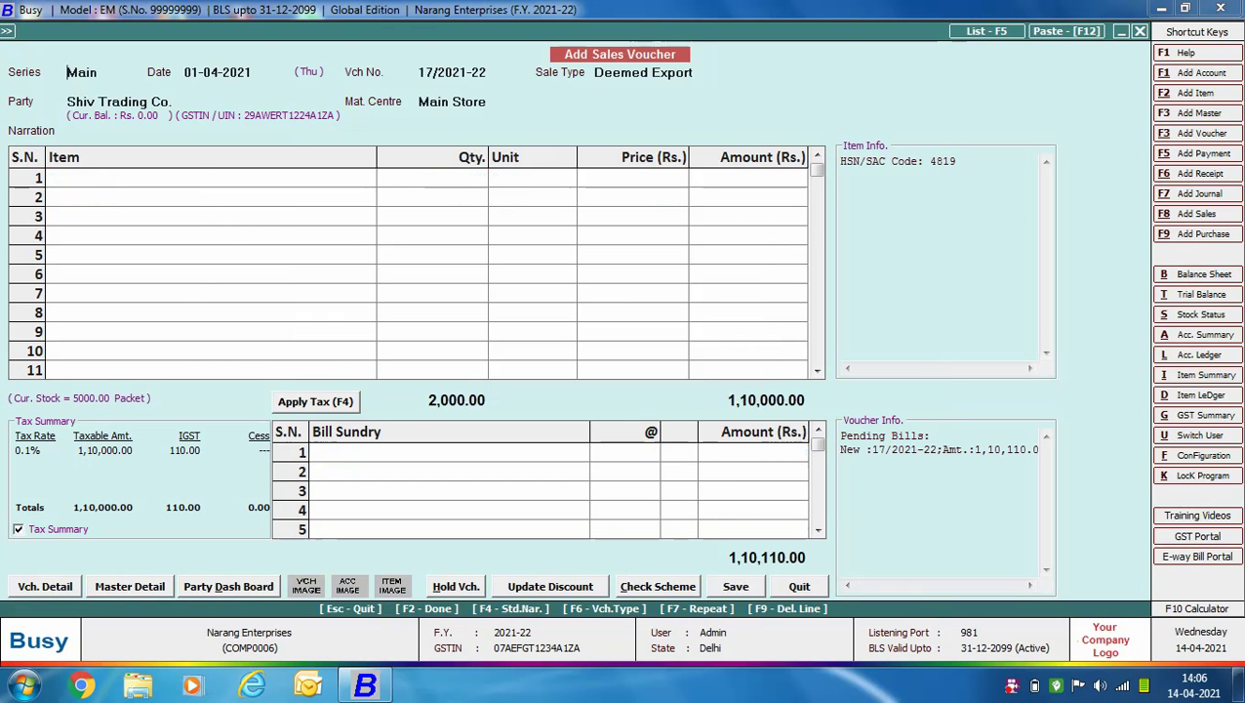
{"action": "key", "text": "Escape"}
{"action": "key", "text": "Escape"}
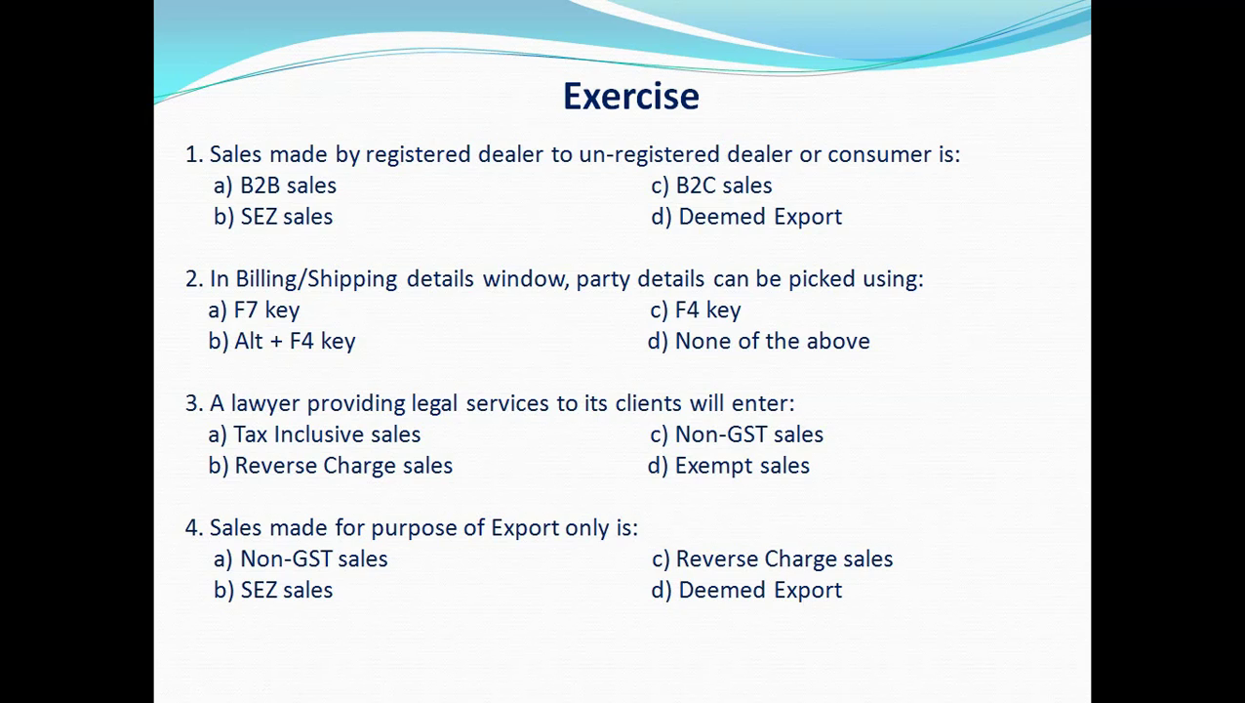
{"action": "key", "text": "Right"}
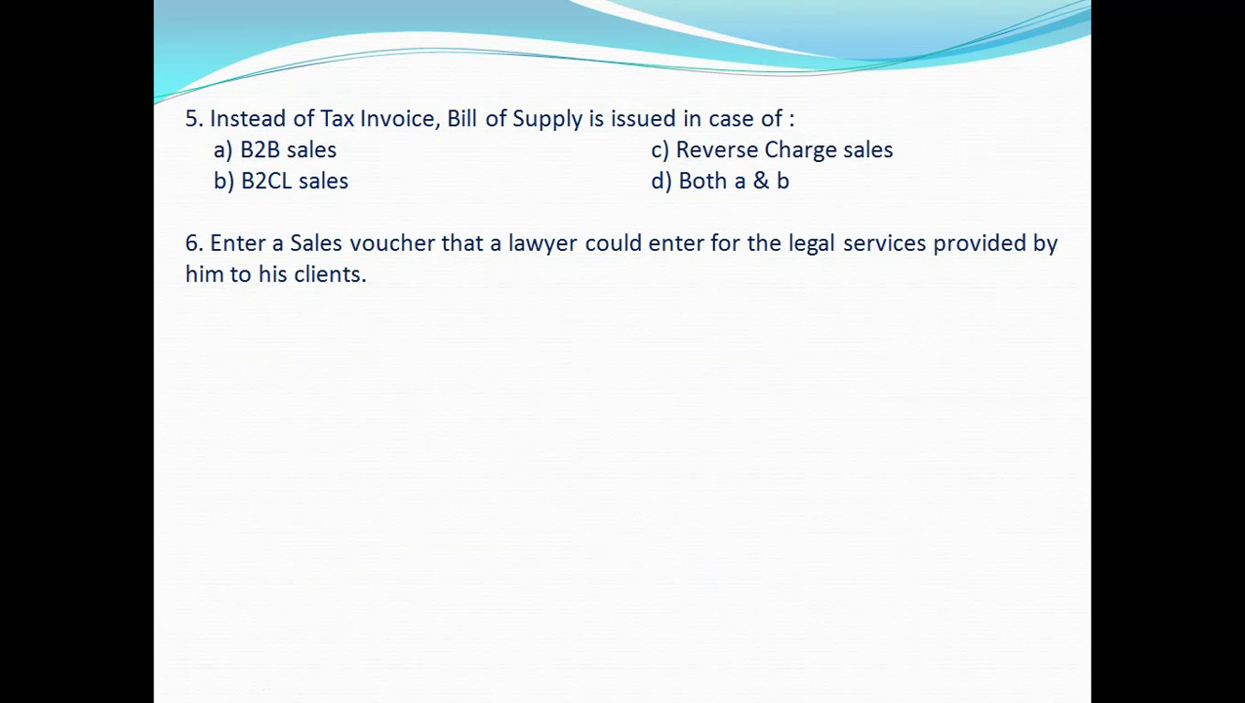